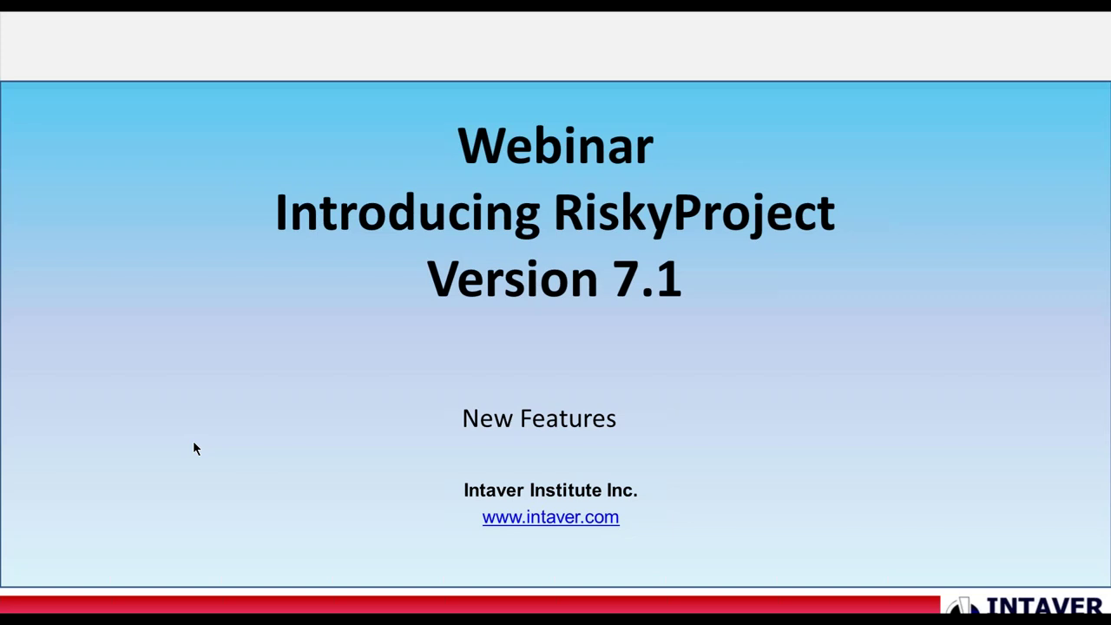
pyautogui.press('Right')
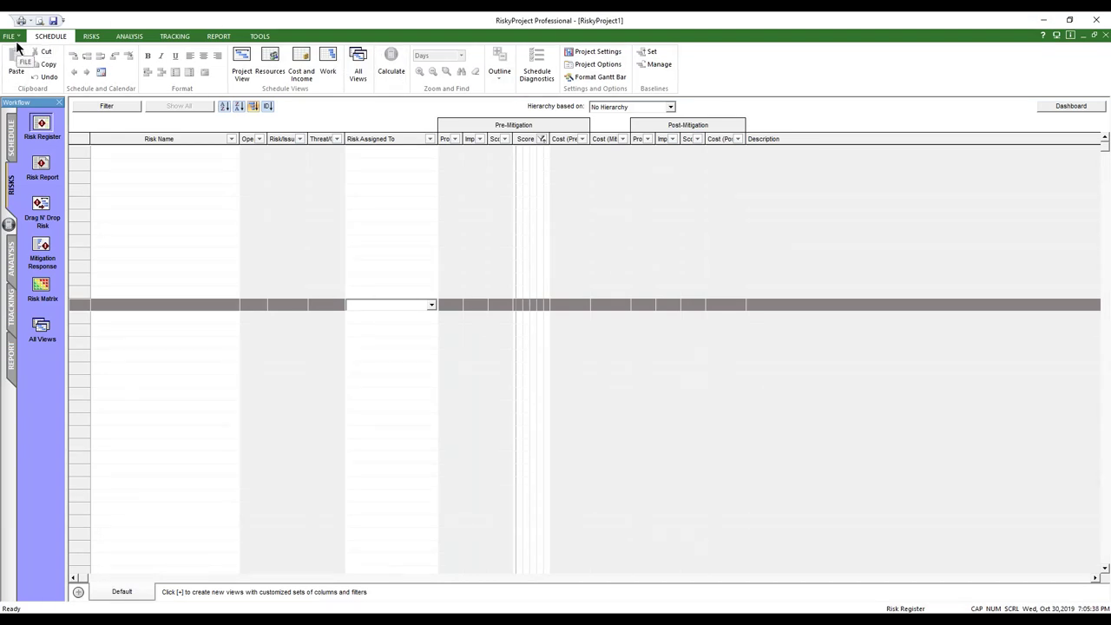
# Import the Oracle Primavera file Sample Project-PlanningEngineer.xer and display the schedule in Project View
pyautogui.click(18, 38)
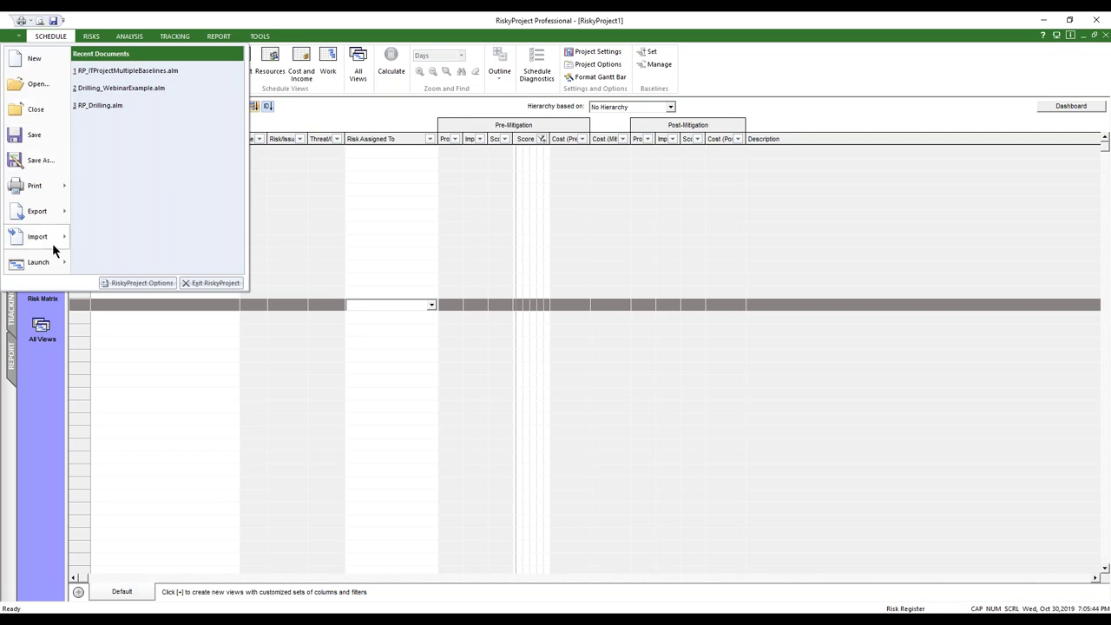
pyautogui.moveTo(52, 243)
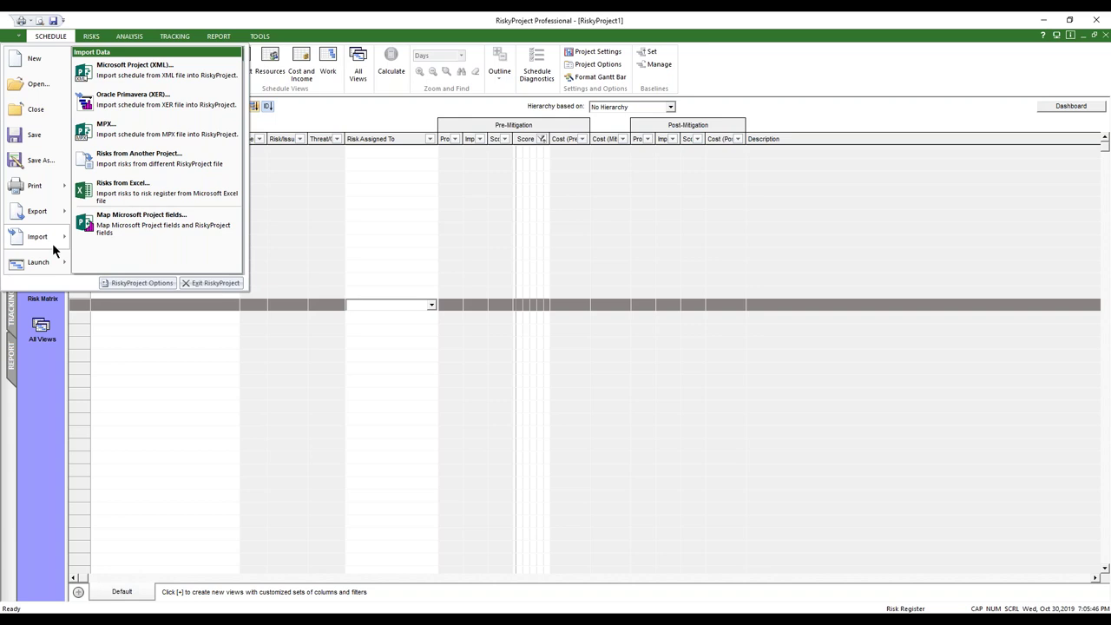
pyautogui.click(931, 326)
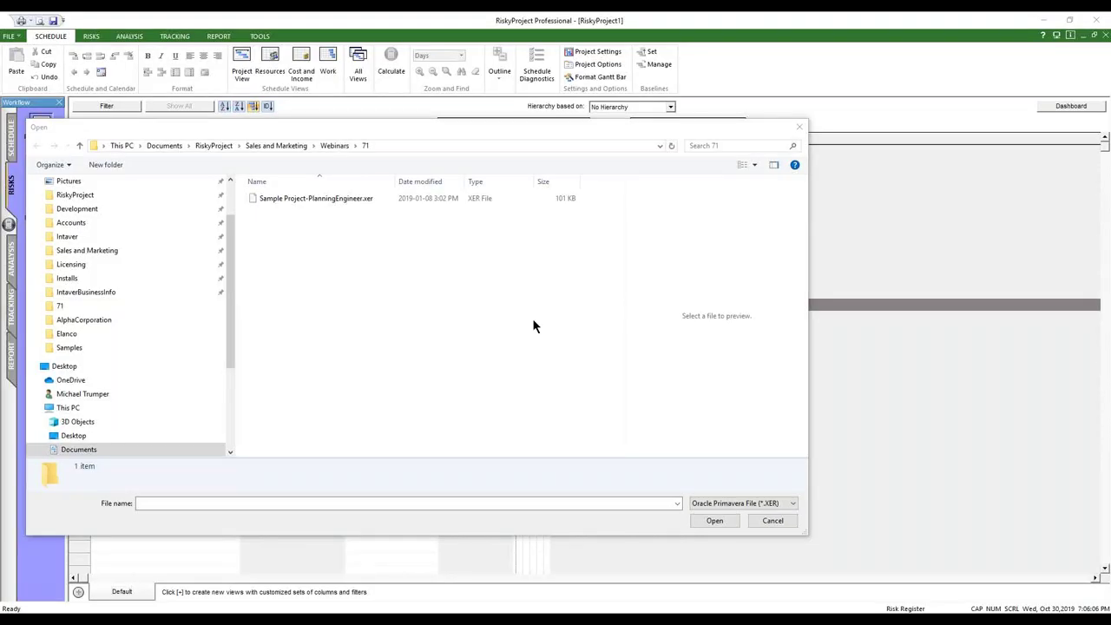
pyautogui.click(279, 206)
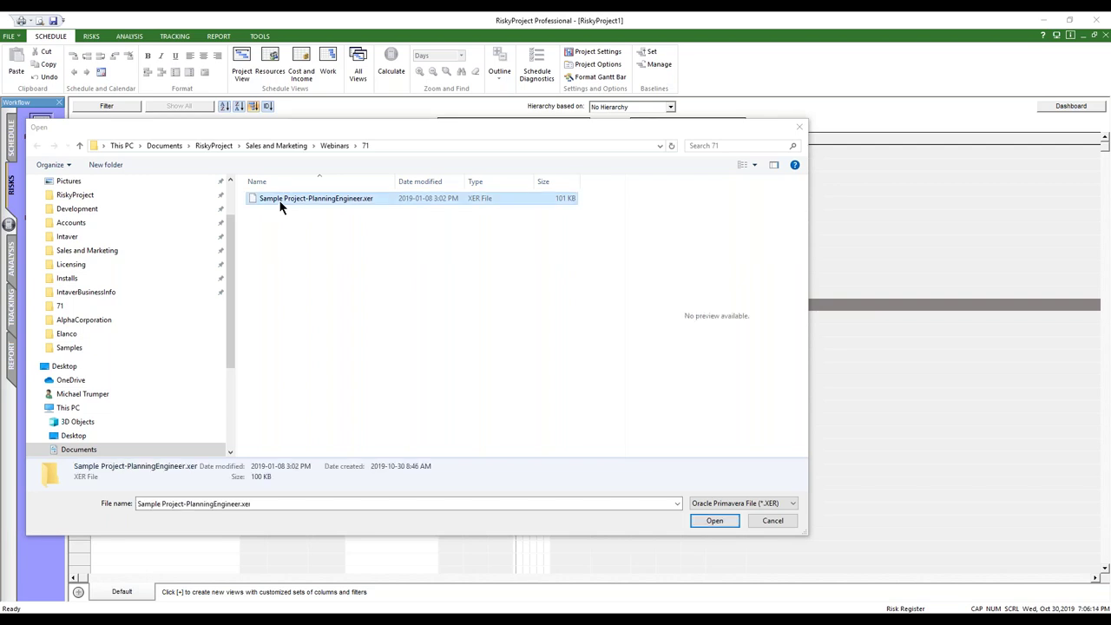
pyautogui.click(714, 520)
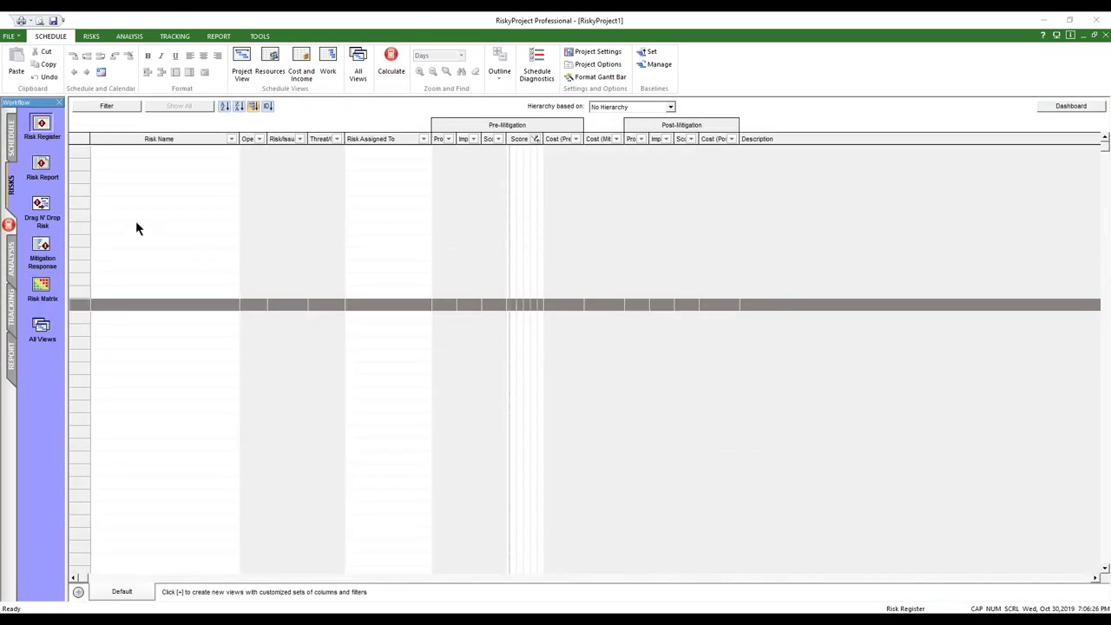
pyautogui.click(12, 136)
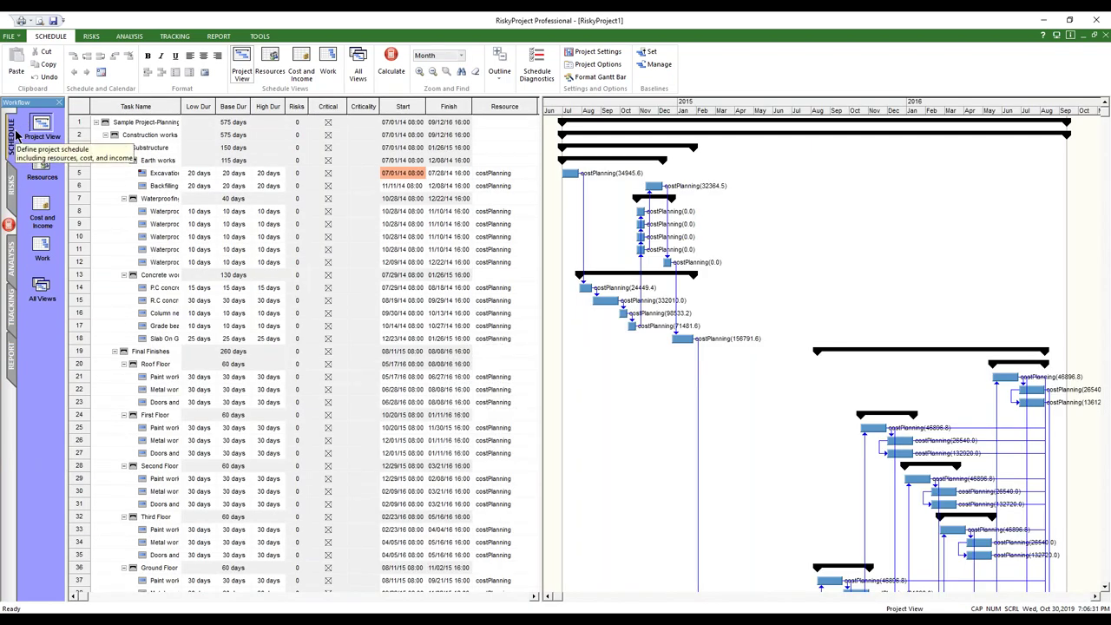
# Check which file types can be opened directly as projects, without opening a file
pyautogui.click(18, 36)
pyautogui.click(39, 84)
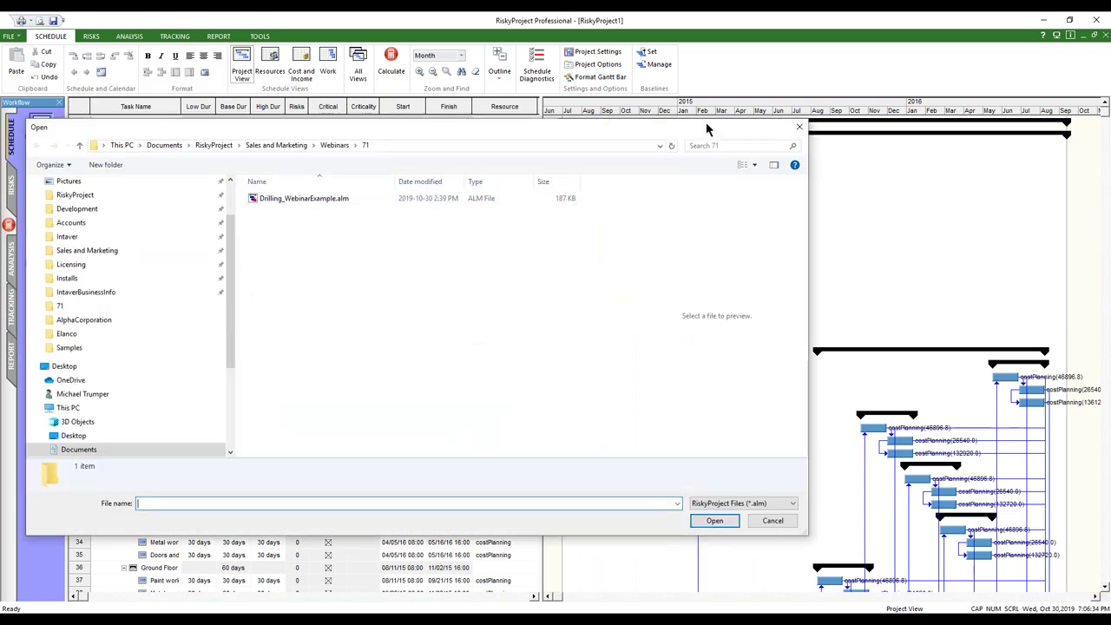
pyautogui.click(791, 503)
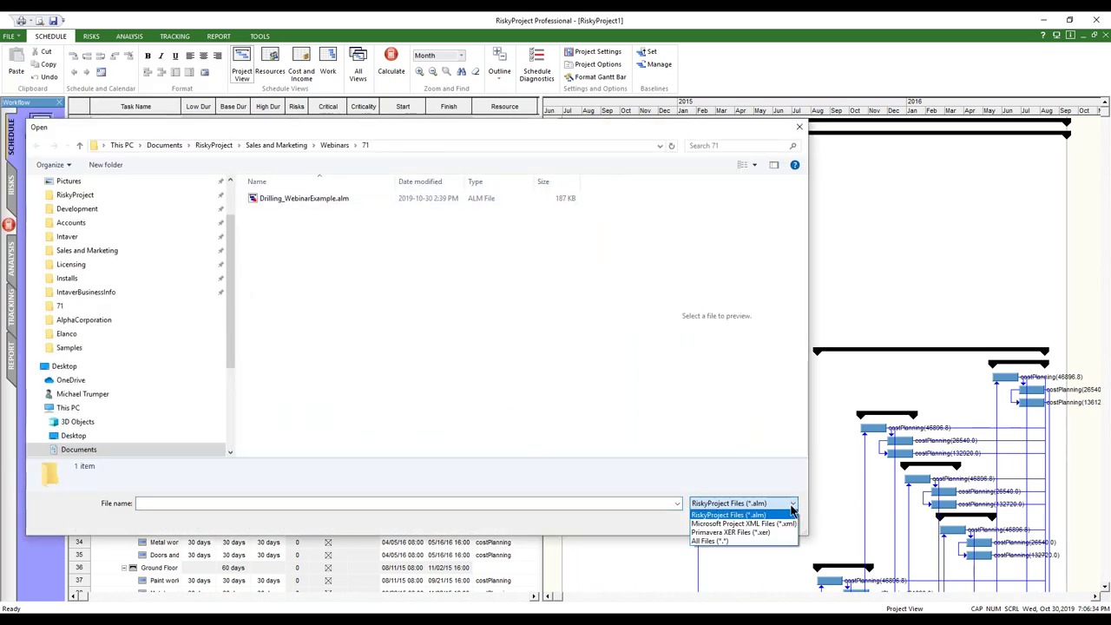
pyautogui.click(804, 135)
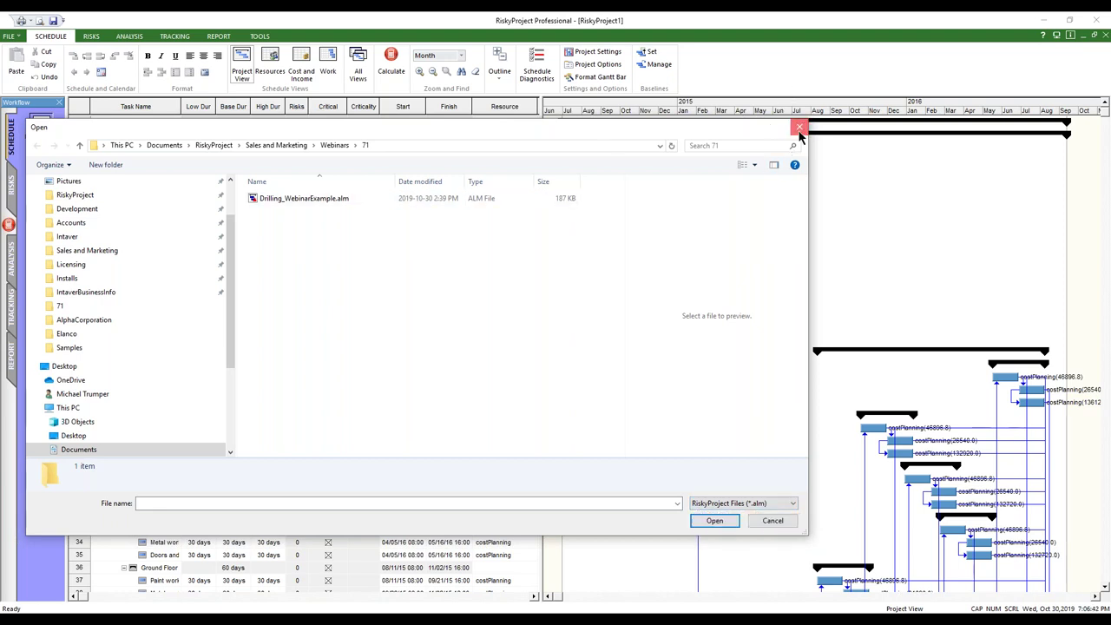
pyautogui.click(799, 130)
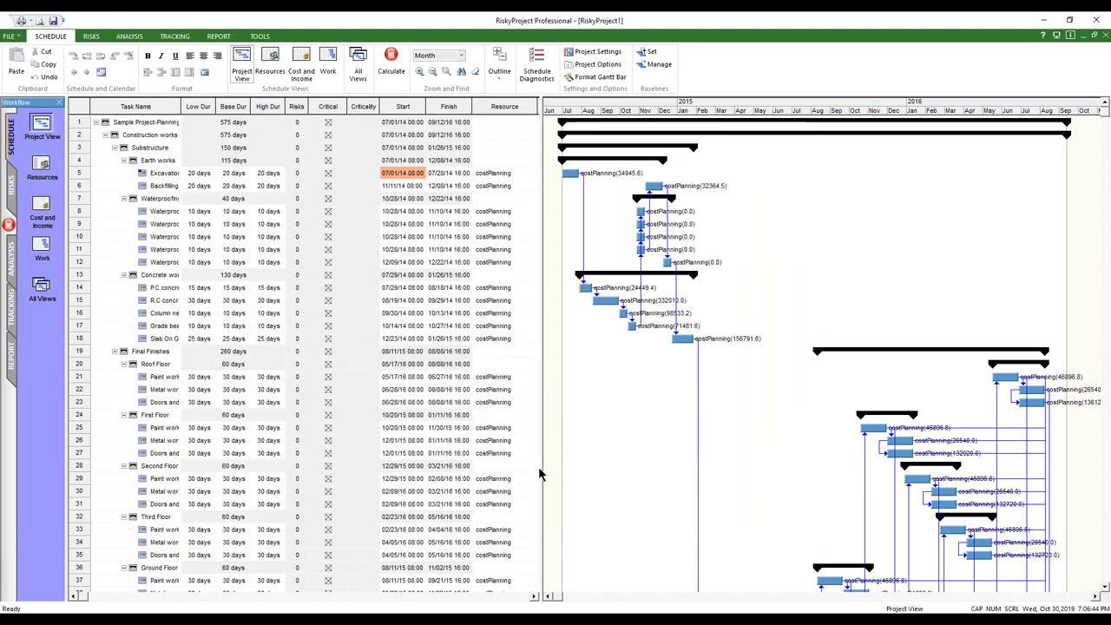
# Widen the Gantt chart area slightly, run Schedule Diagnostics and bring up the configuration of its diagnostic messages
pyautogui.moveTo(538, 469); pyautogui.dragTo(523, 468)
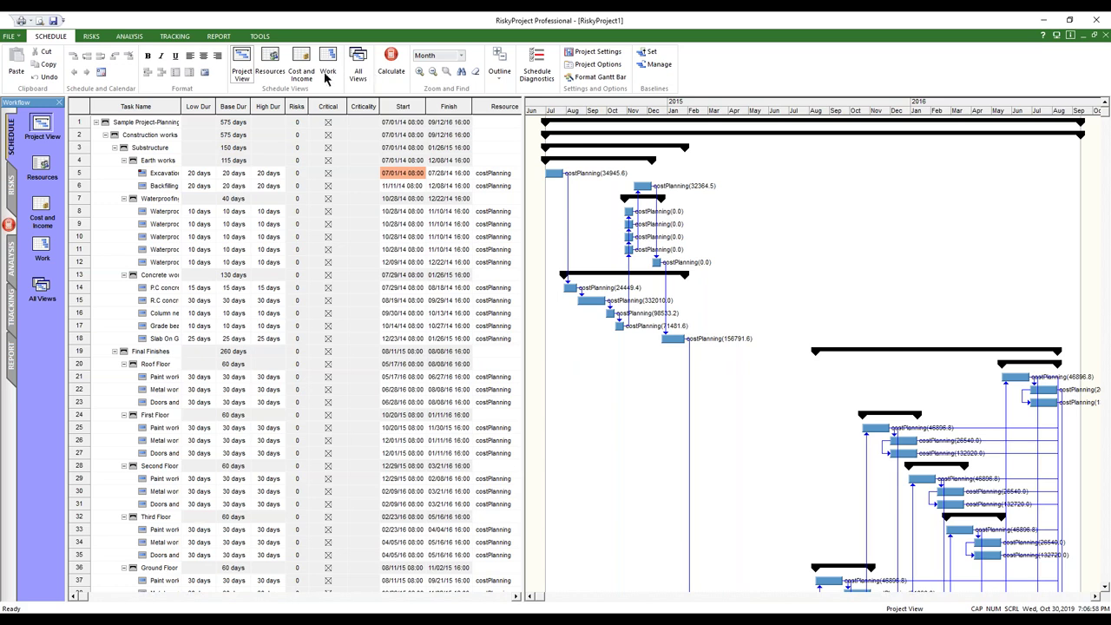
pyautogui.click(538, 68)
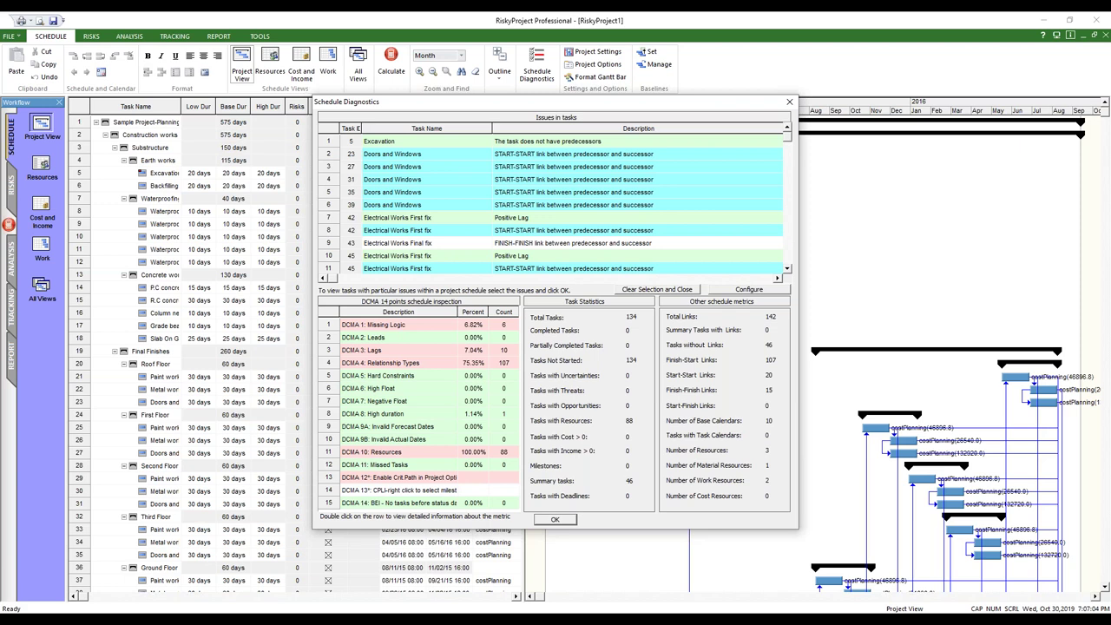
pyautogui.click(748, 290)
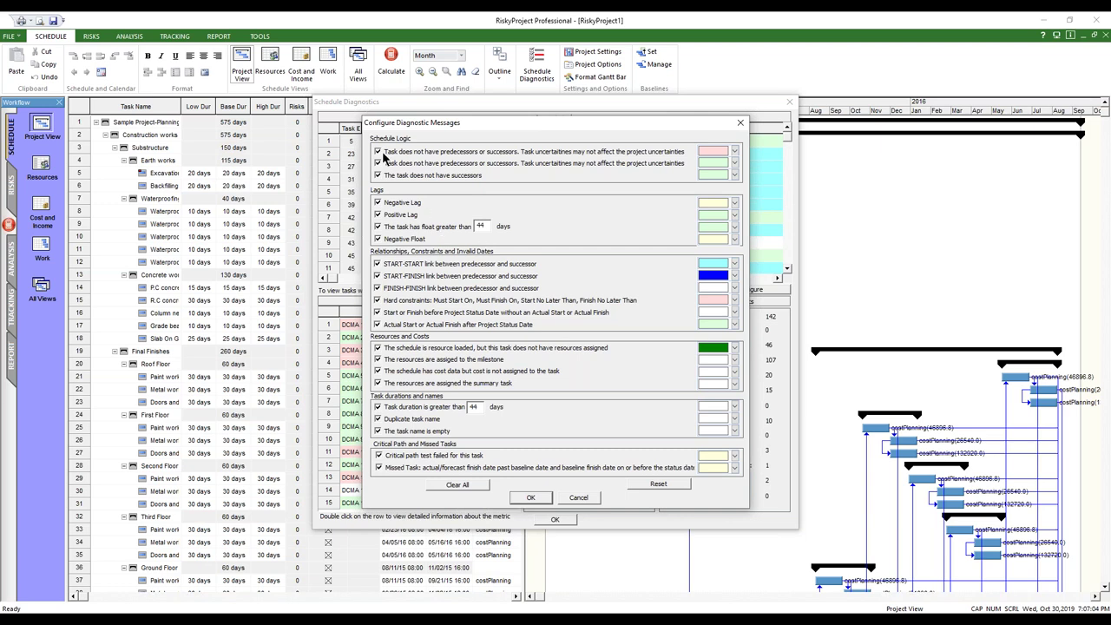
pyautogui.click(735, 153)
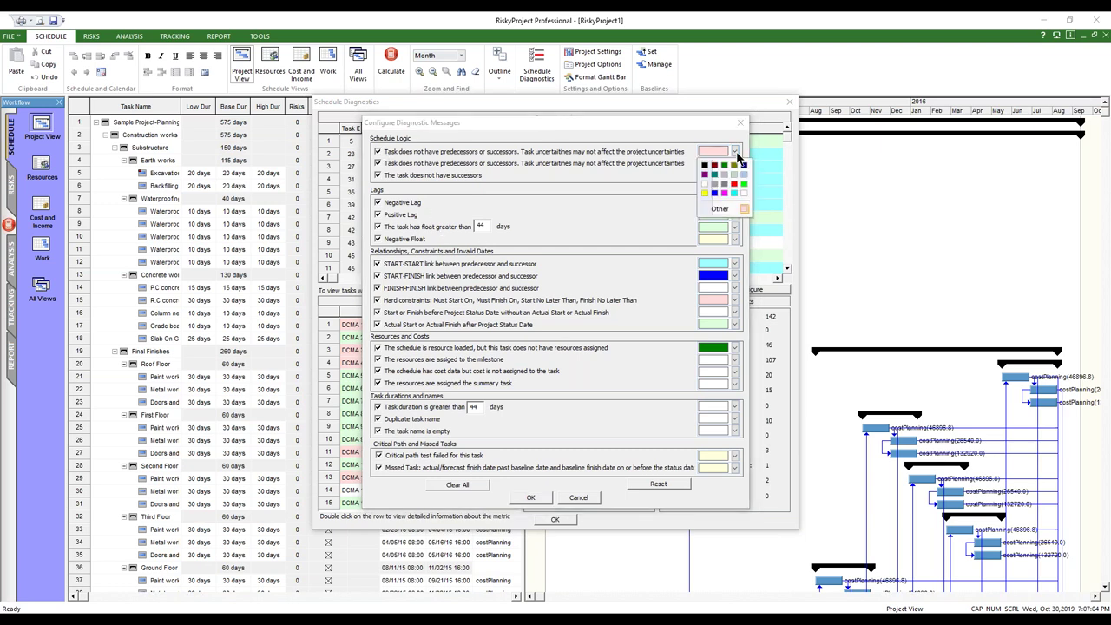
pyautogui.click(743, 208)
pyautogui.click(734, 174)
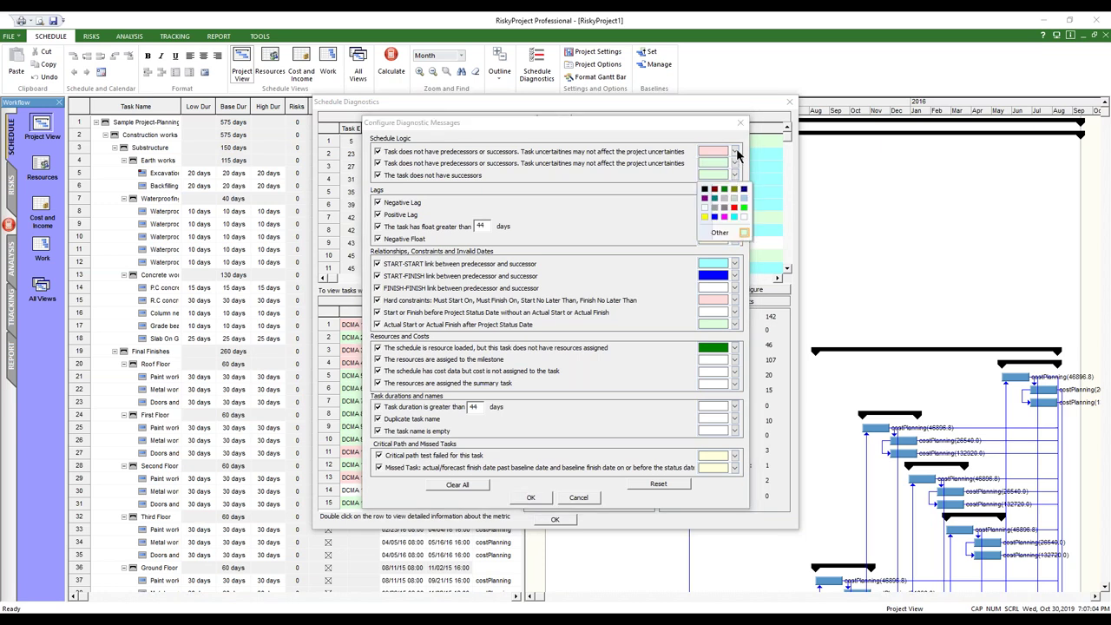
pyautogui.click(736, 153)
pyautogui.click(736, 154)
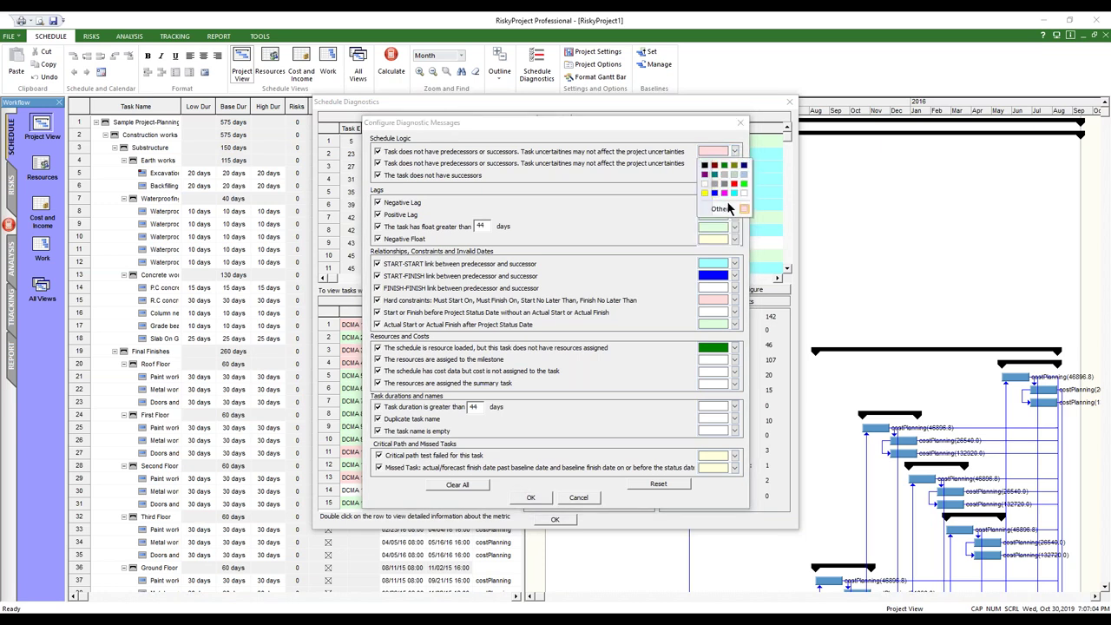
pyautogui.click(739, 204)
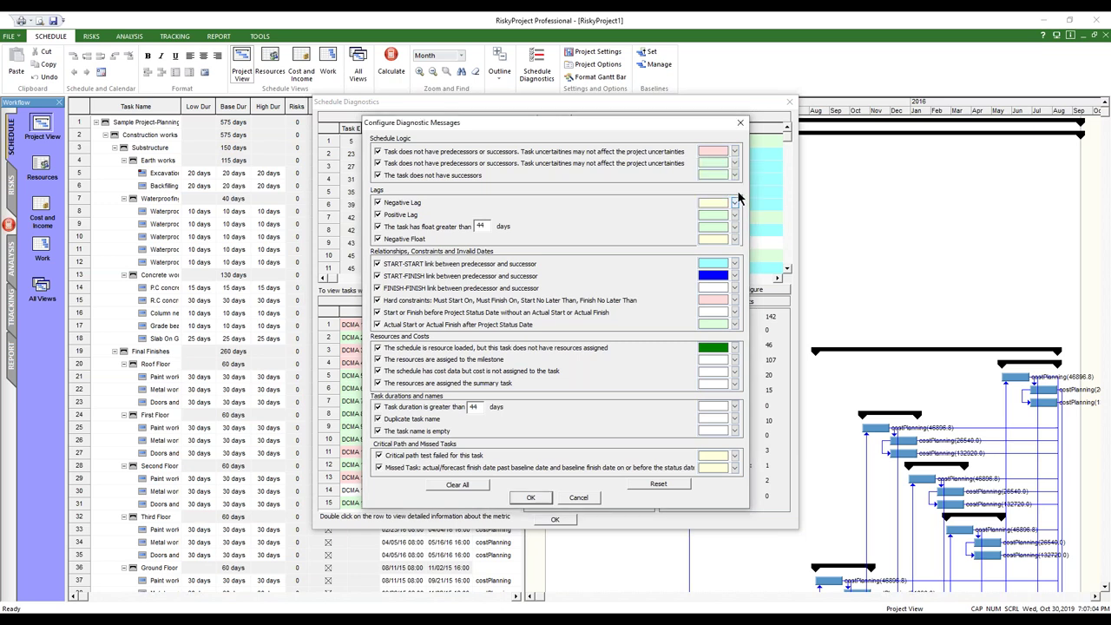
# Set the color of the first Schedule Logic message, for tasks without predecessors or successors, to magenta and accept the diagnostic configuration
pyautogui.click(736, 153)
pyautogui.click(736, 153)
pyautogui.click(736, 154)
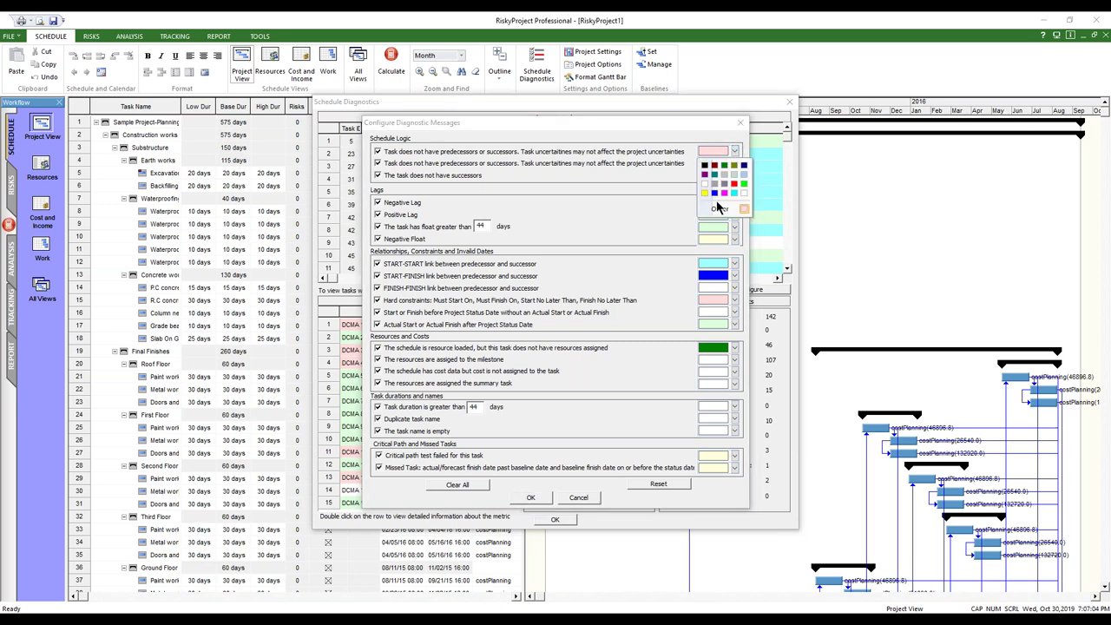
pyautogui.click(718, 210)
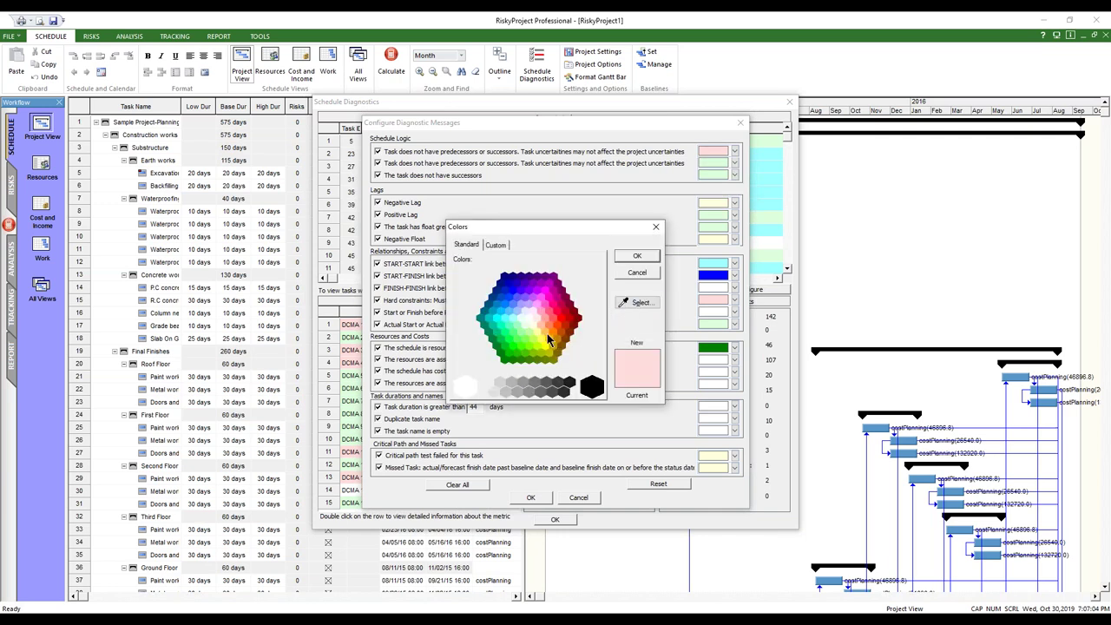
pyautogui.click(549, 297)
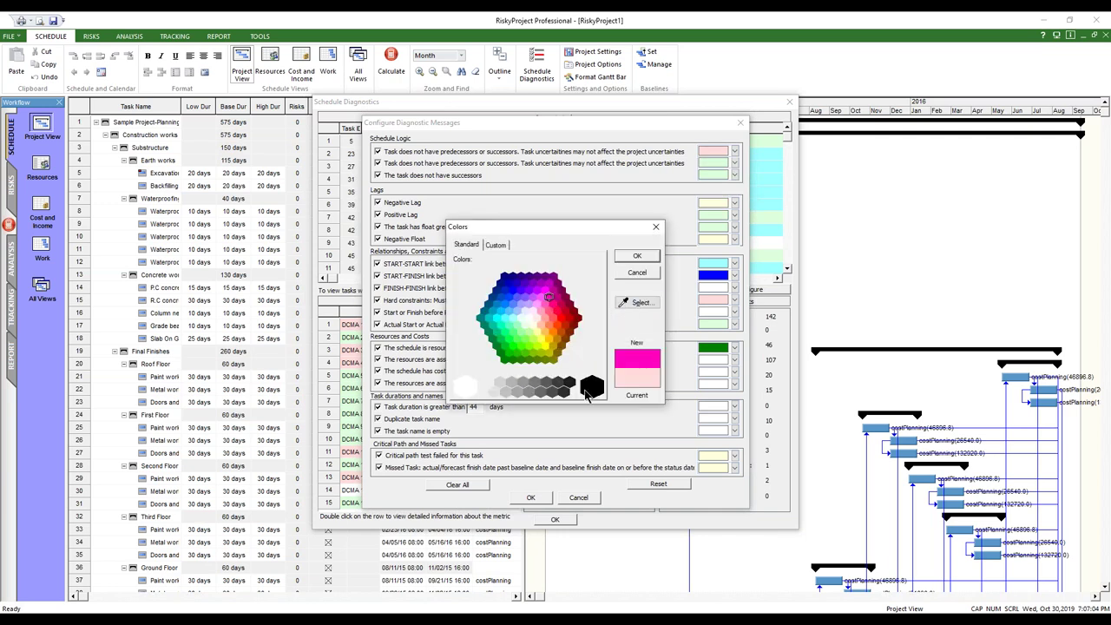
pyautogui.click(638, 258)
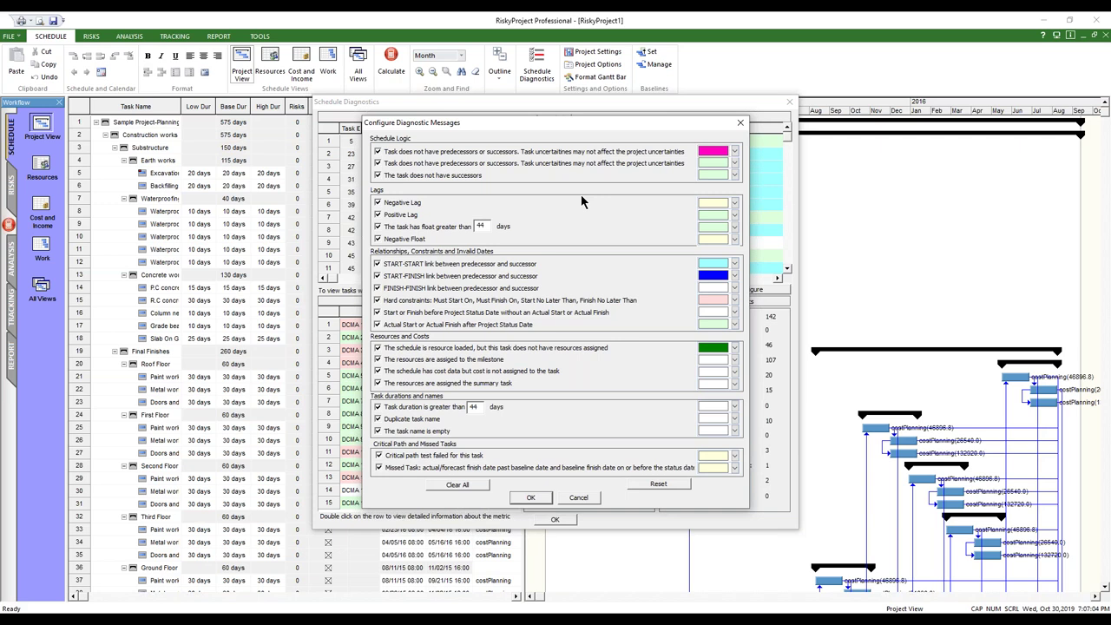
pyautogui.click(539, 498)
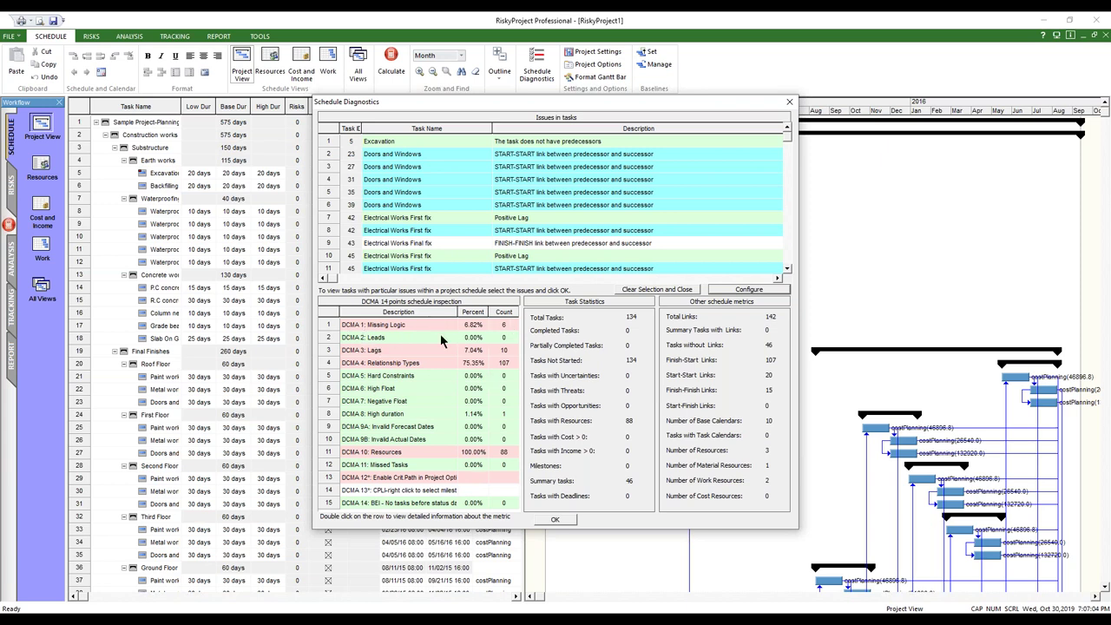
# Examine the task issues belonging to DCMA 1: Missing Logic and read the help page on that check
pyautogui.click(328, 326)
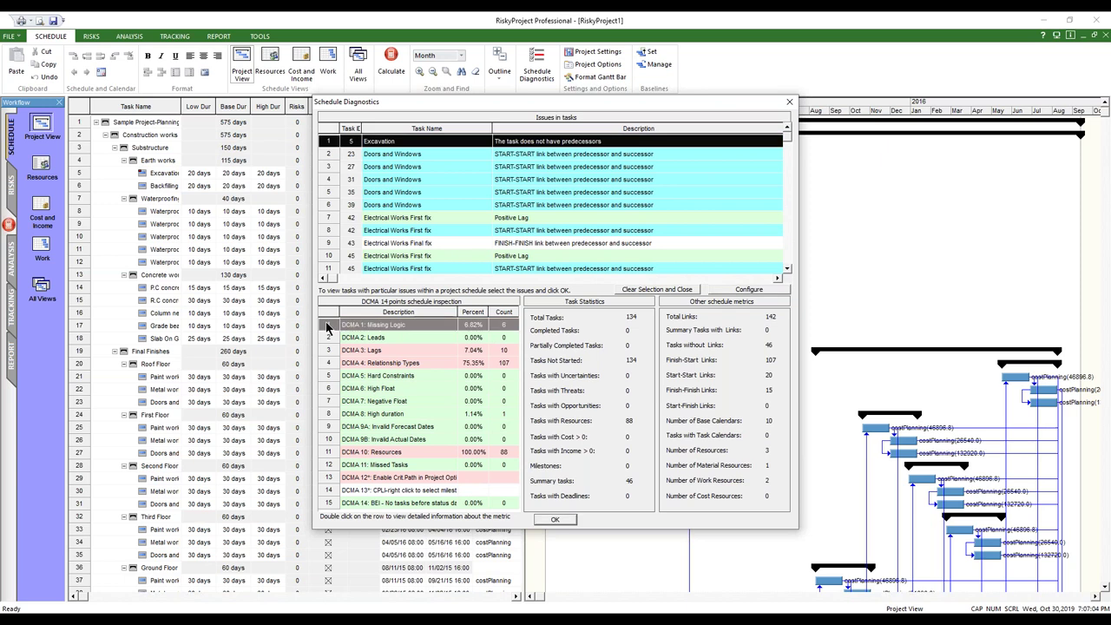
pyautogui.click(787, 269)
pyautogui.scroll(-8, 789, 273)
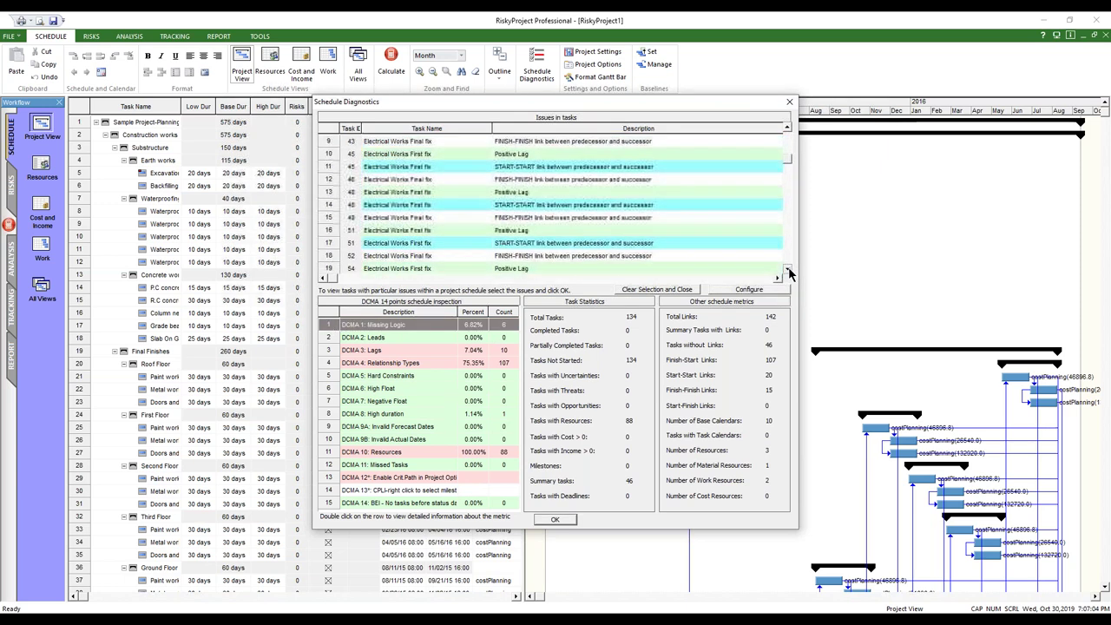
pyautogui.scroll(-3, 789, 272)
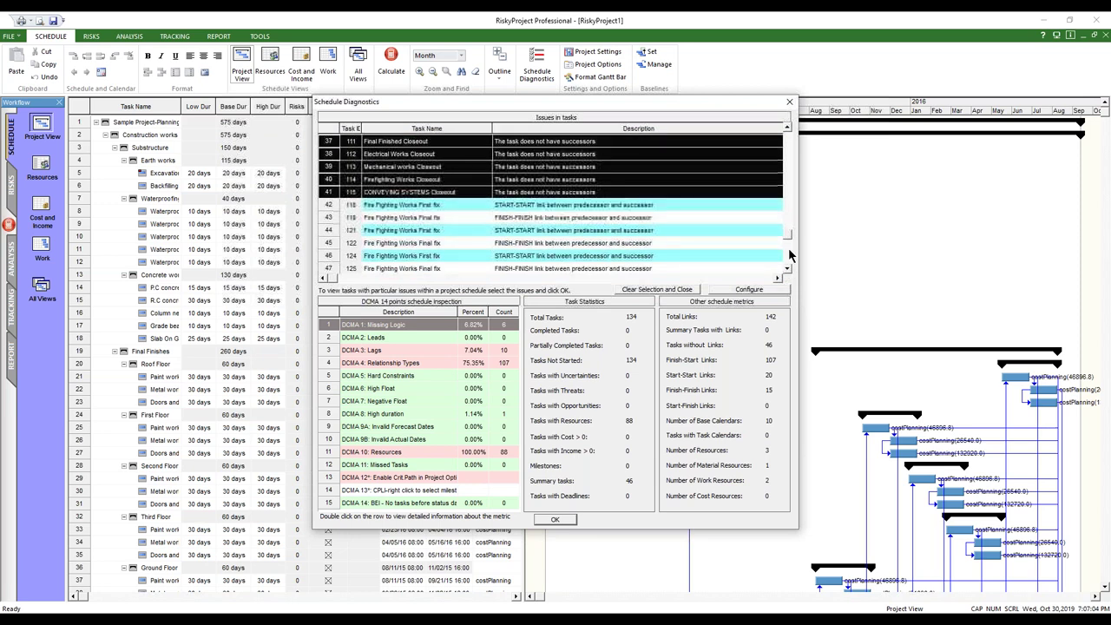
pyautogui.moveTo(786, 237); pyautogui.dragTo(787, 128)
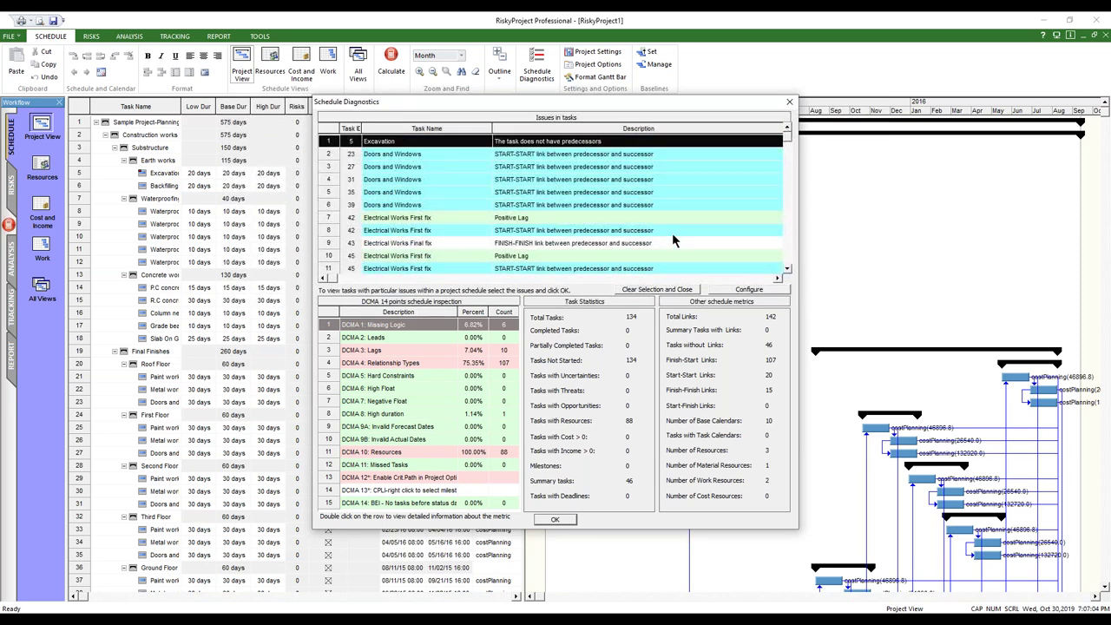
pyautogui.doubleClick(327, 331)
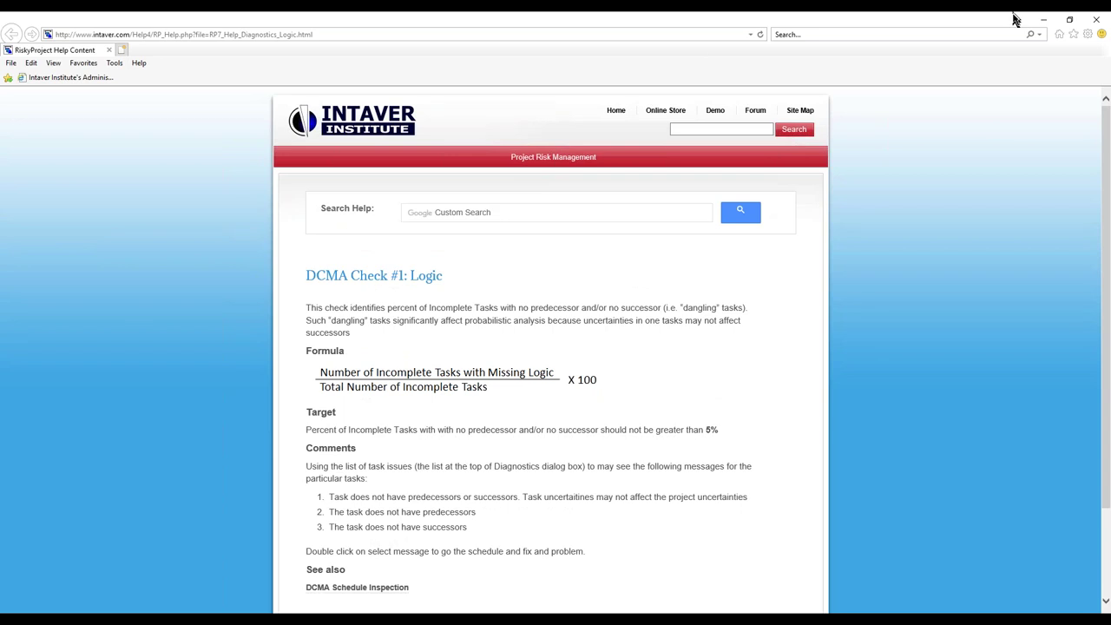
pyautogui.click(1098, 23)
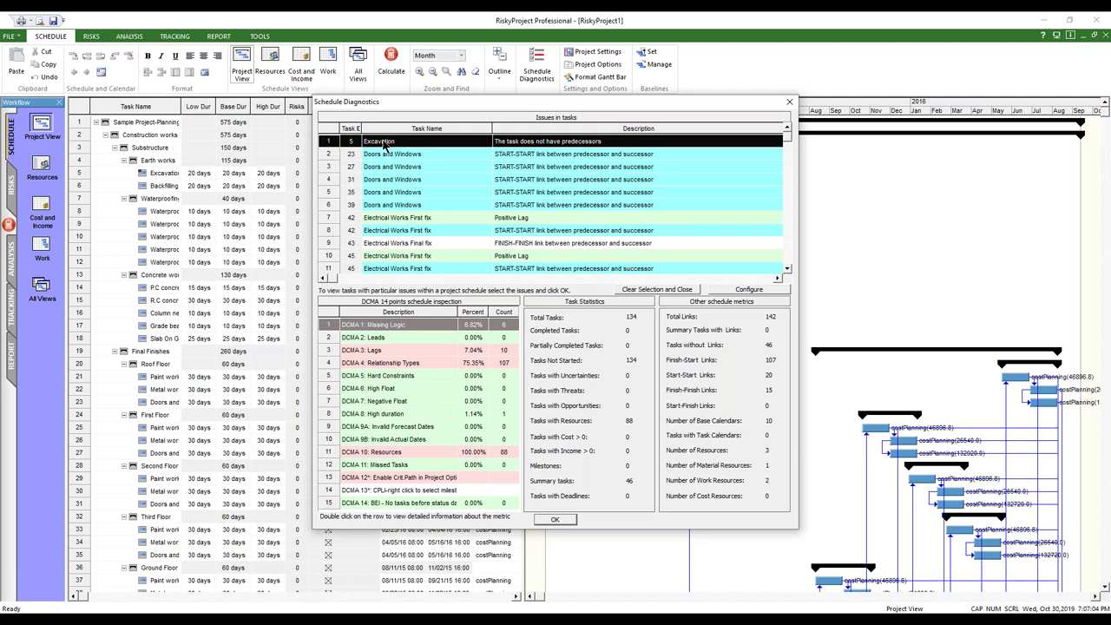
# Go from the Excavation issue to its task in the schedule and view the Task Information without changes
pyautogui.doubleClick(384, 144)
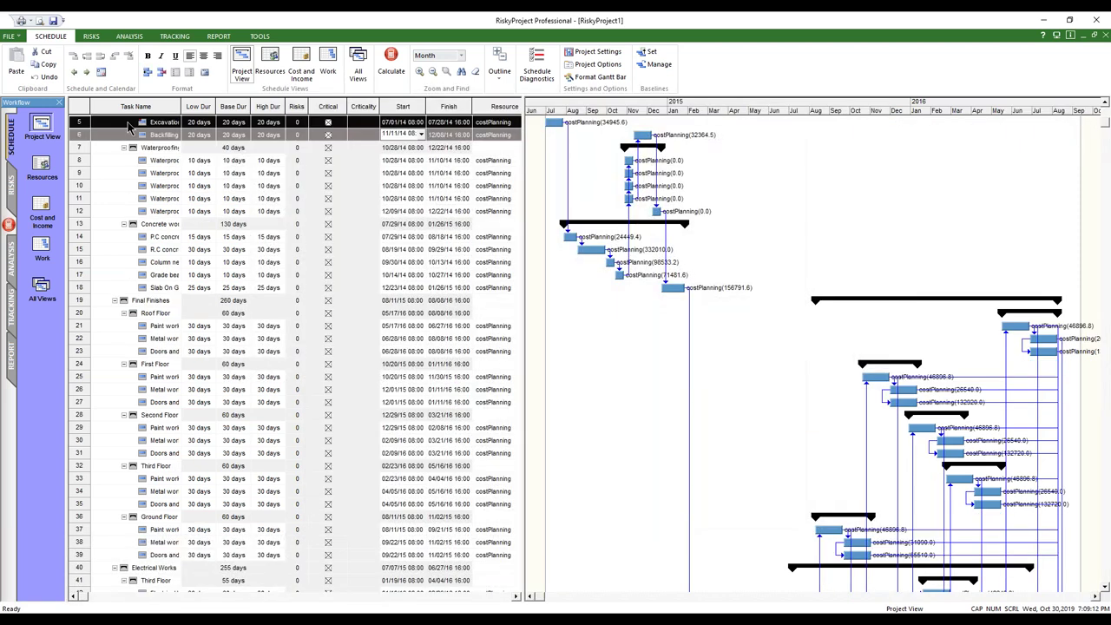
pyautogui.click(126, 126)
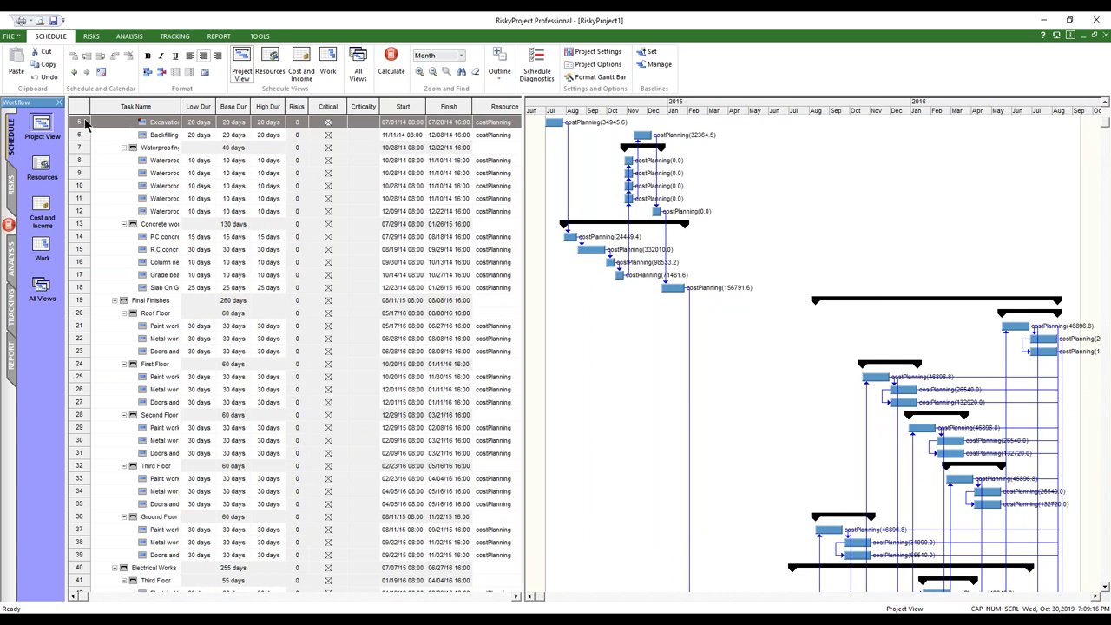
pyautogui.doubleClick(85, 124)
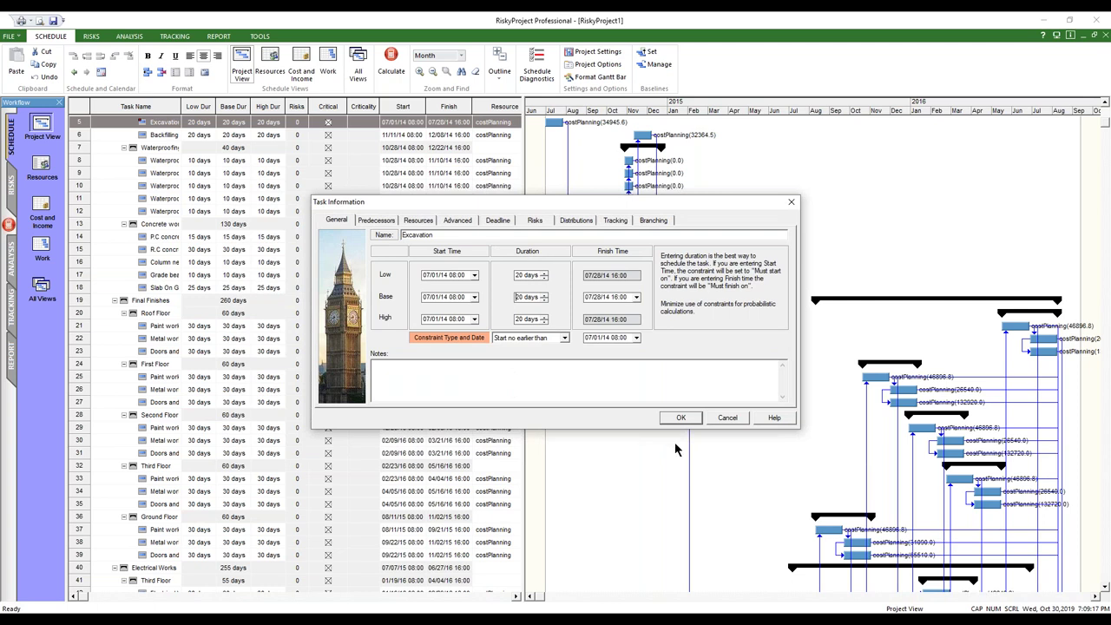
pyautogui.click(726, 417)
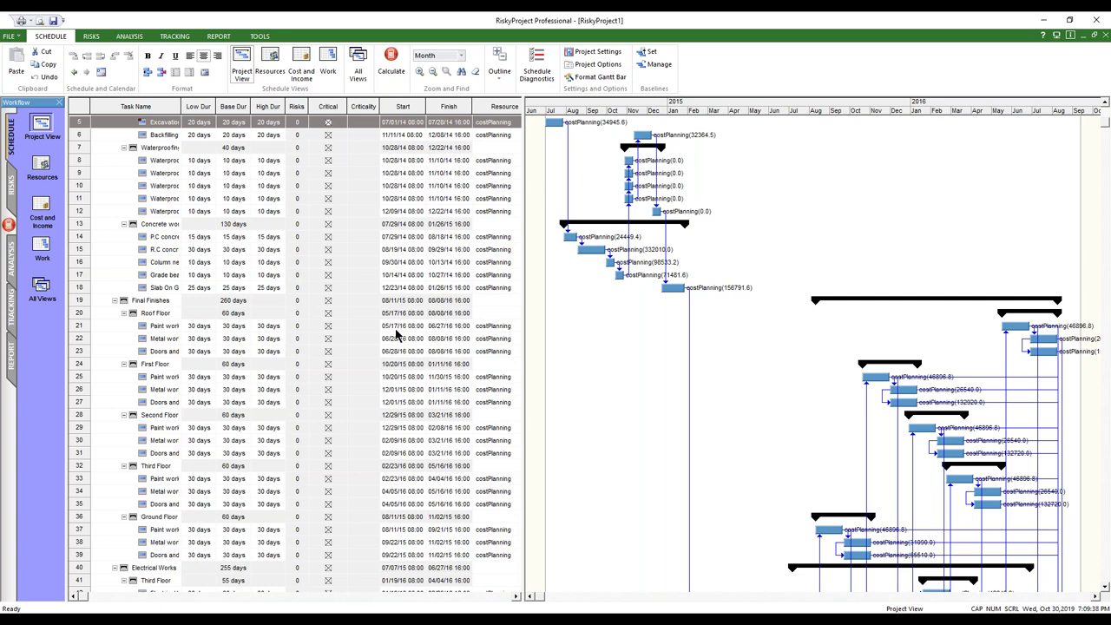
pyautogui.rightClick(341, 107)
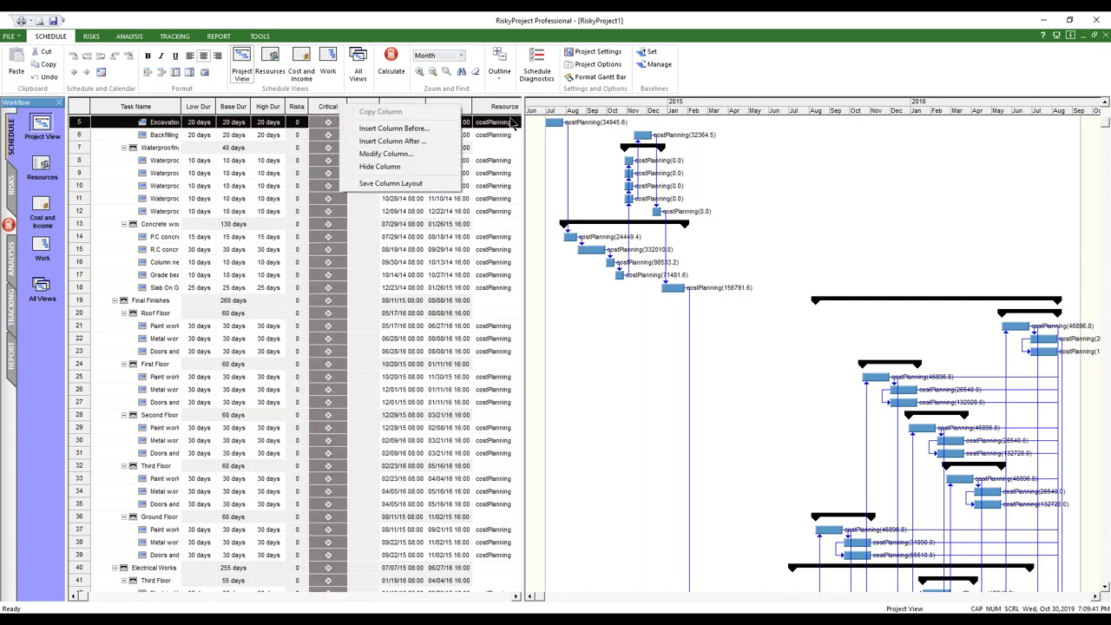
pyautogui.click(748, 104)
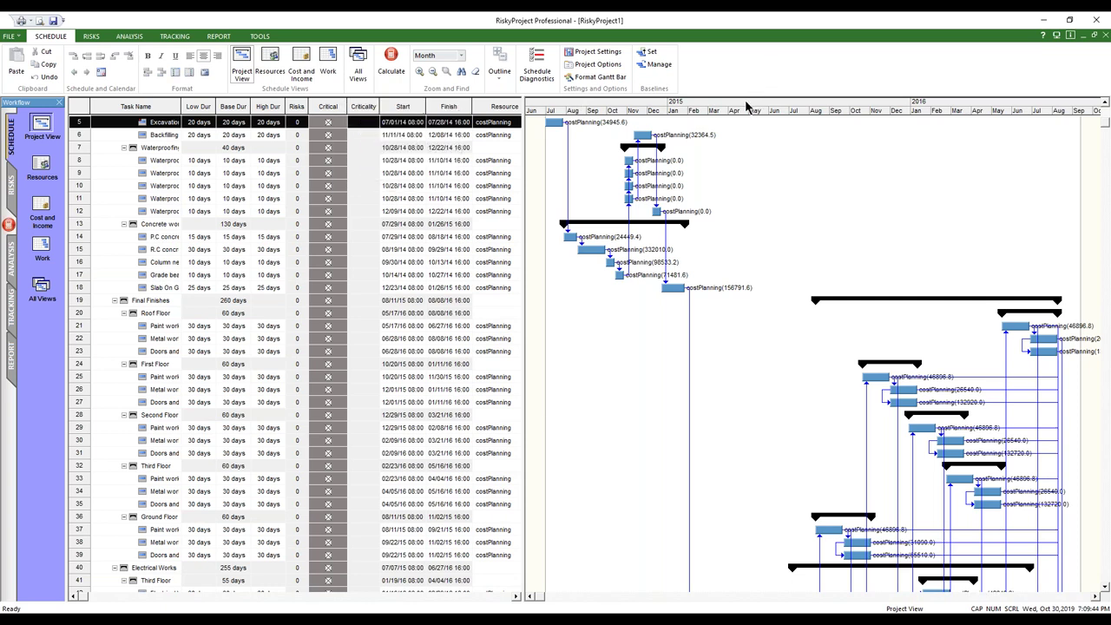
# Turn on critical path calculation in the calculation options of the imported project
pyautogui.click(358, 109)
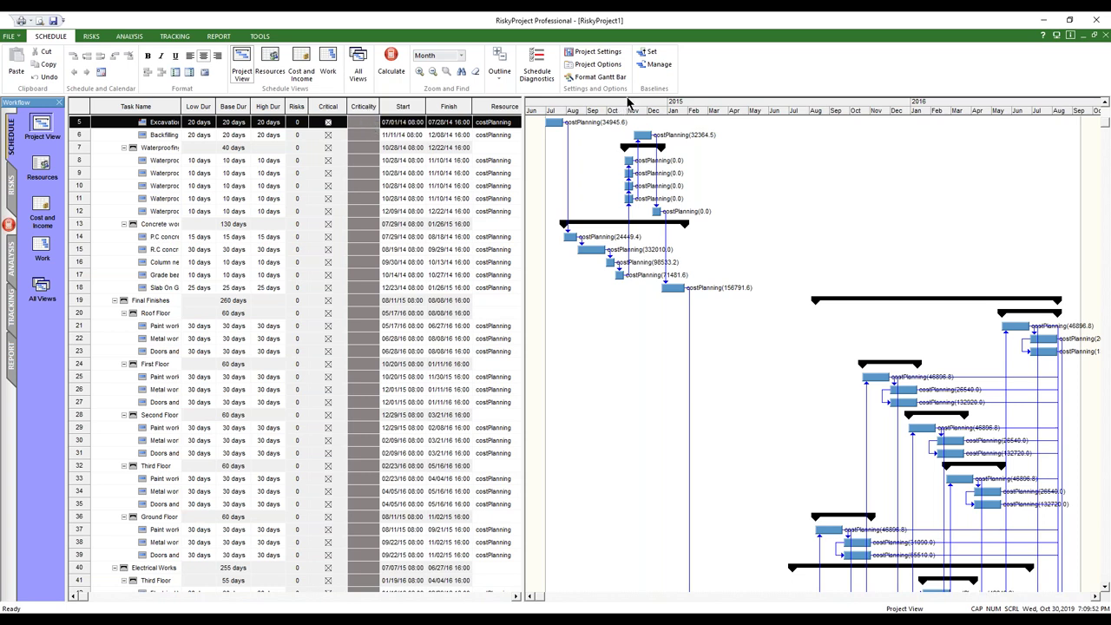
pyautogui.click(585, 69)
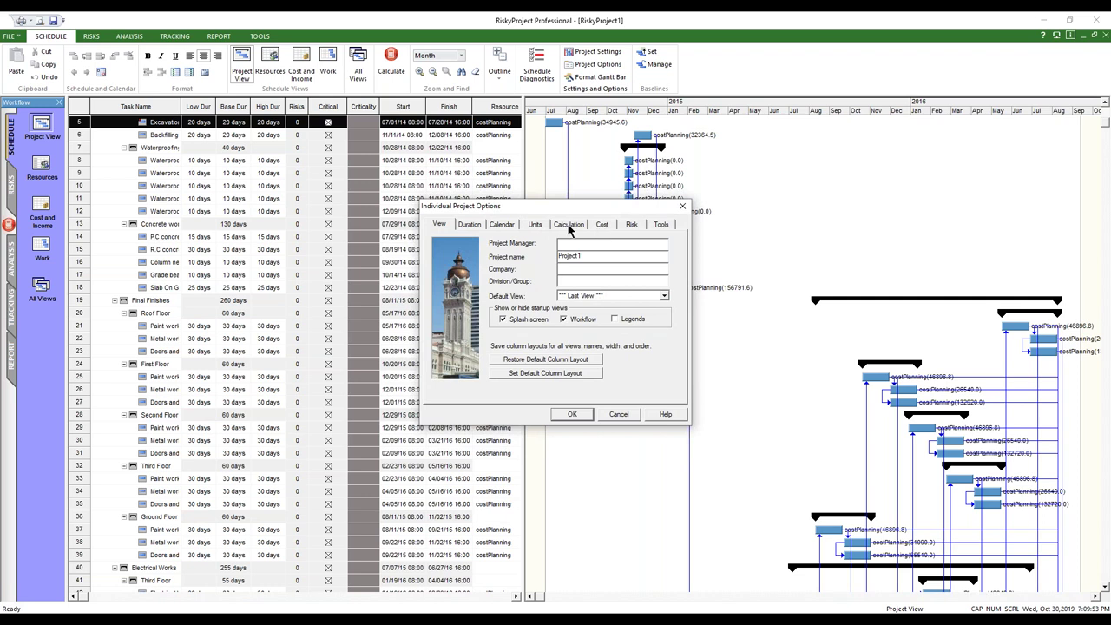
pyautogui.click(570, 226)
pyautogui.click(501, 379)
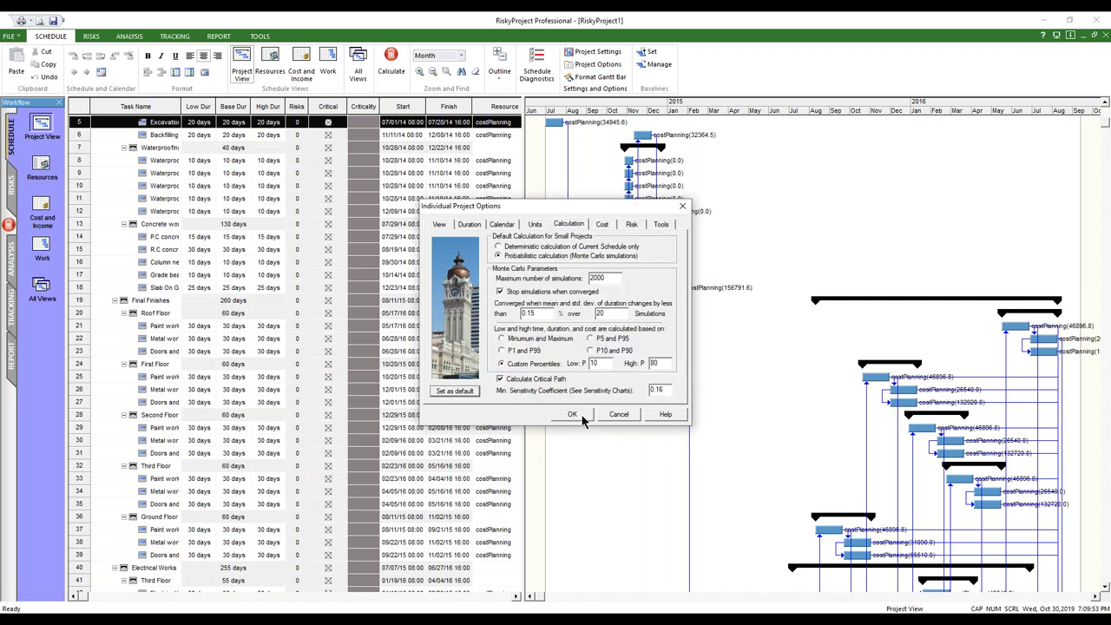
pyautogui.click(581, 414)
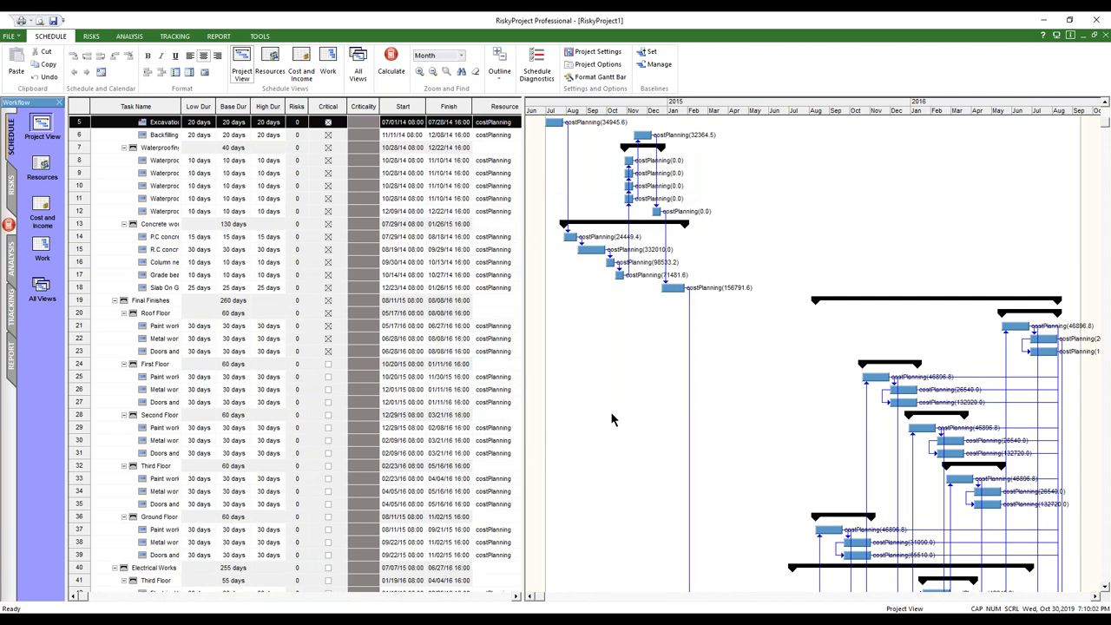
# Show the critical path on the Gantt chart of the imported schedule
pyautogui.scroll(2, 652, 406)
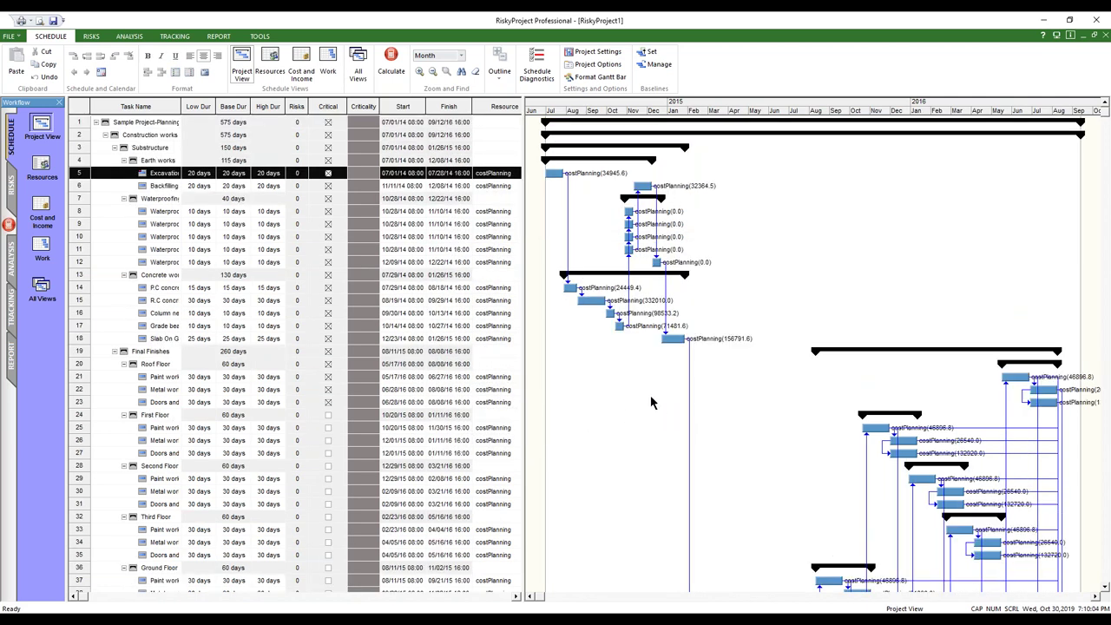
pyautogui.rightClick(685, 367)
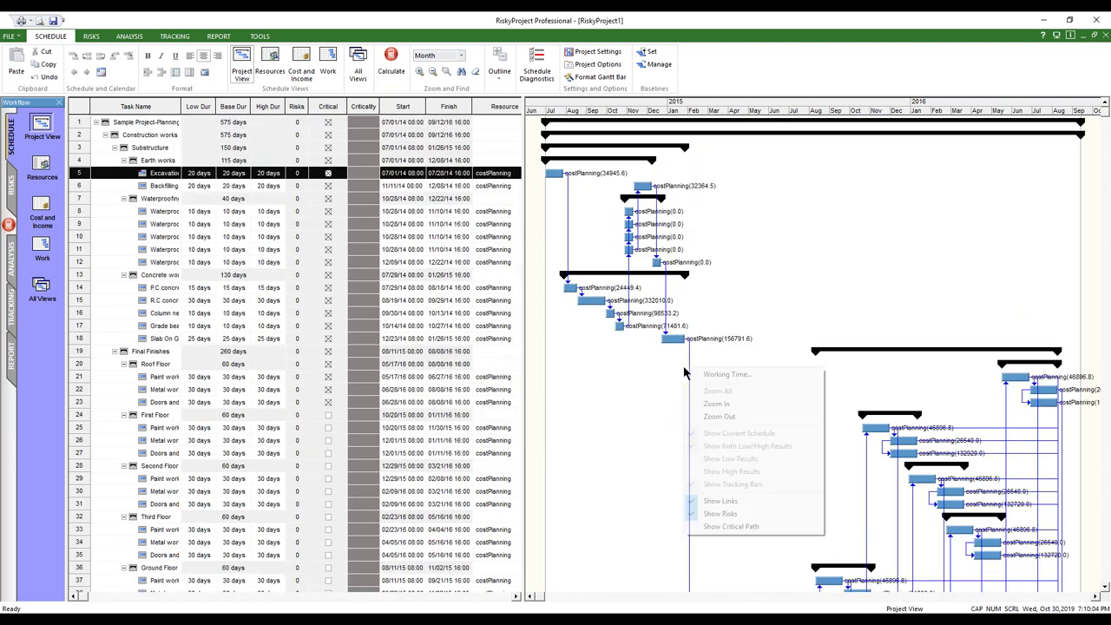
pyautogui.click(742, 526)
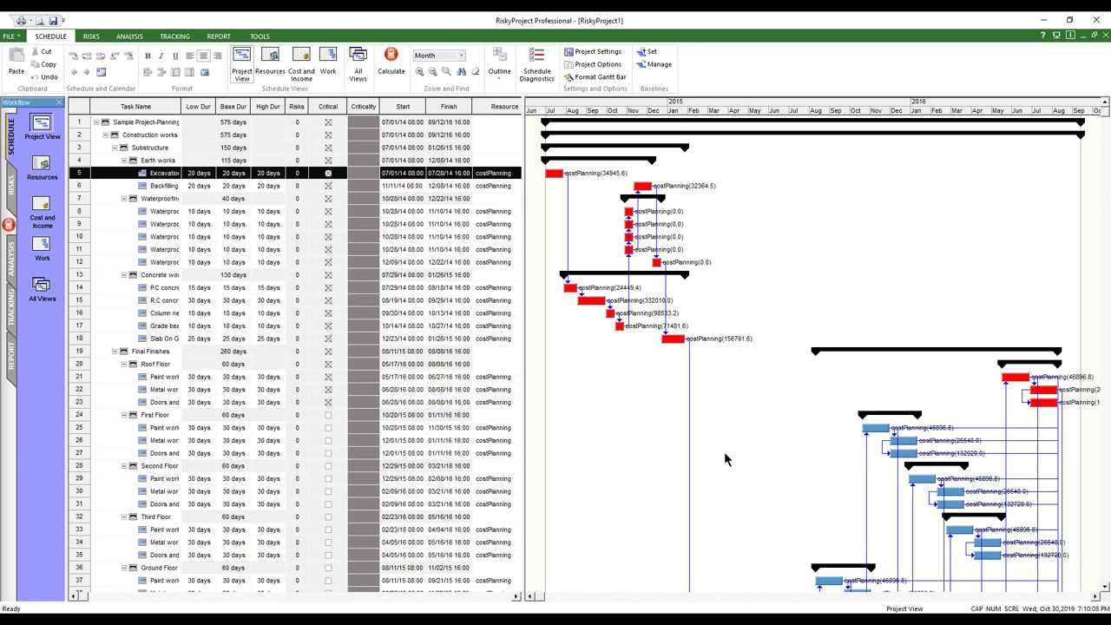
pyautogui.click(364, 161)
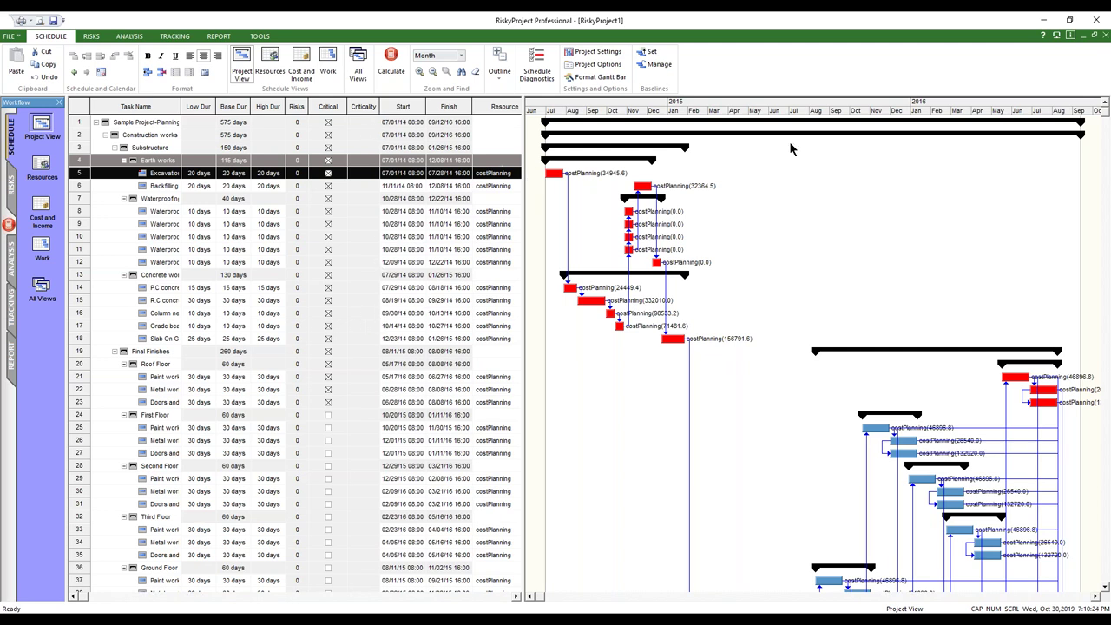
# Open the recent file Drilling_WebinarExample.alm and turn on critical path calculation in its project options
pyautogui.click(12, 36)
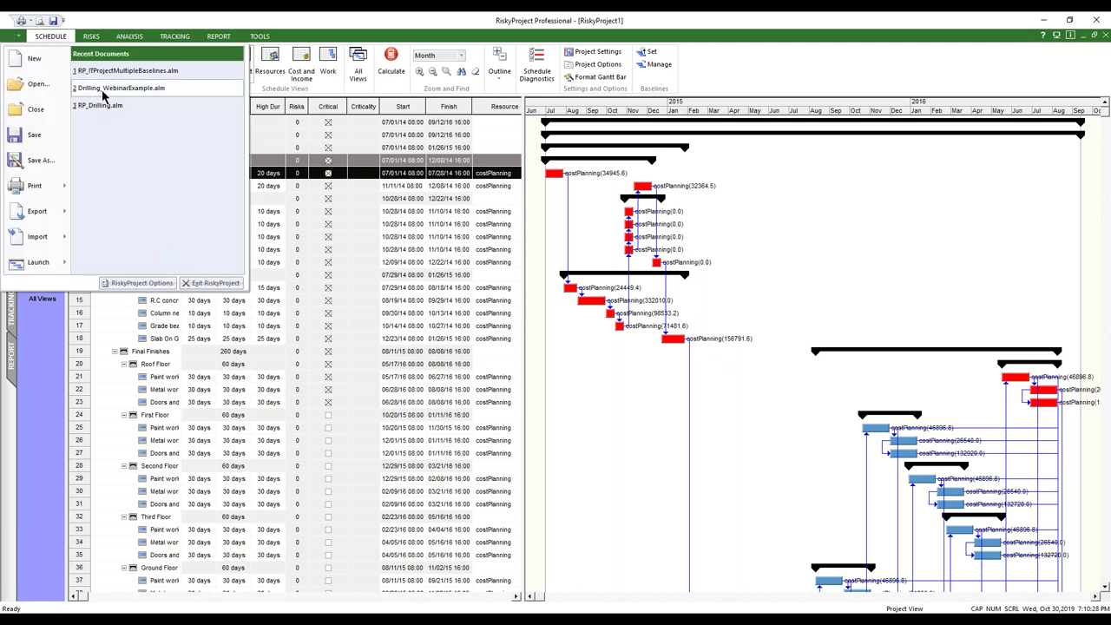
pyautogui.press('Escape')
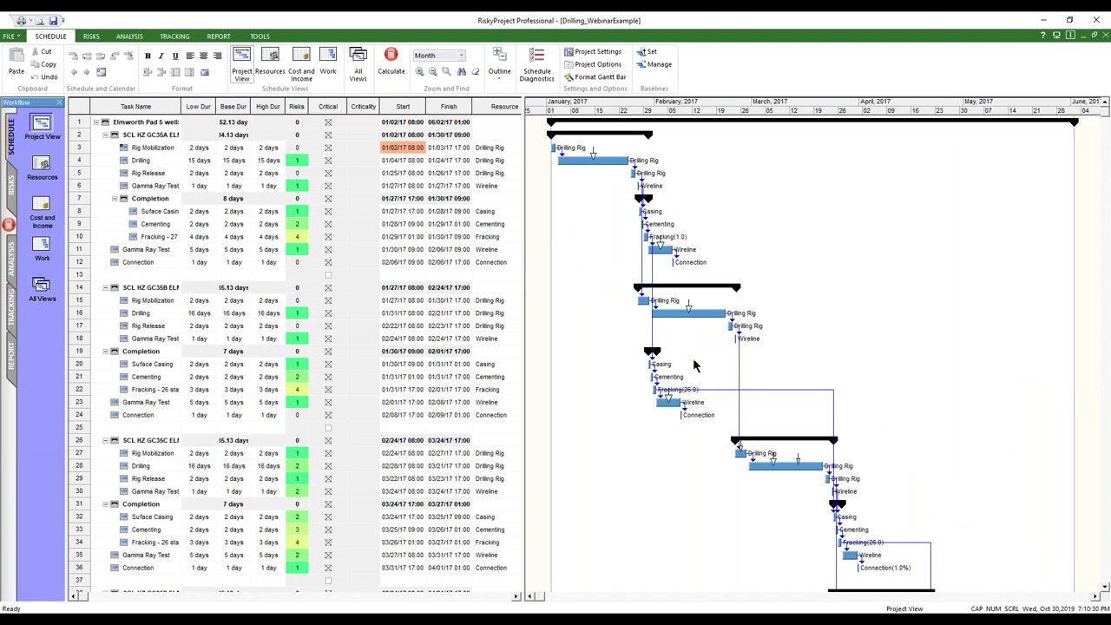
pyautogui.click(597, 64)
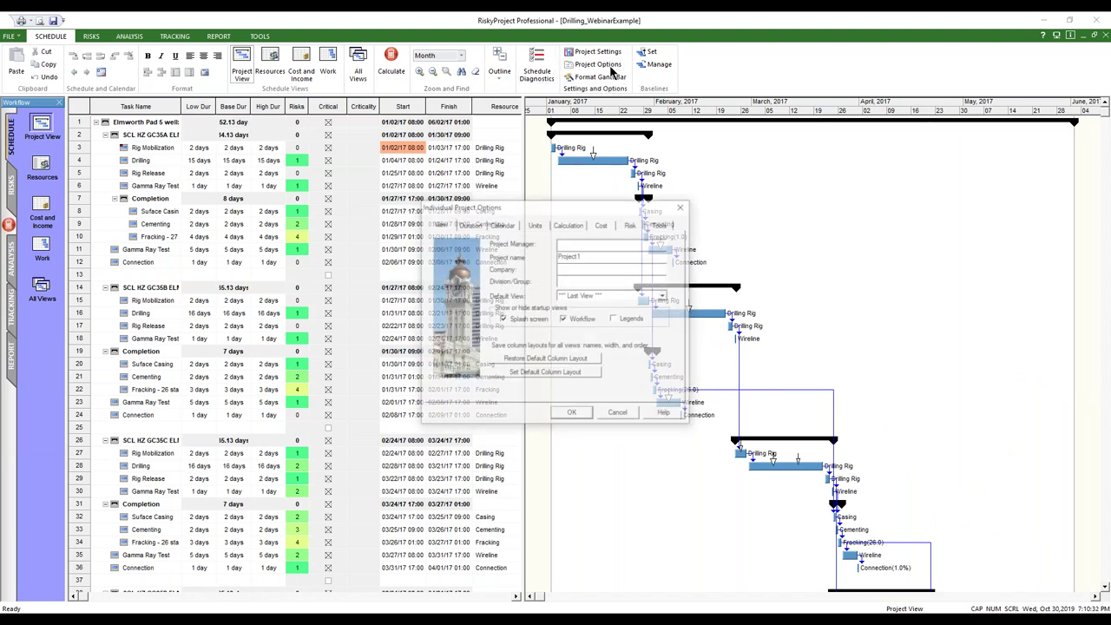
pyautogui.click(569, 225)
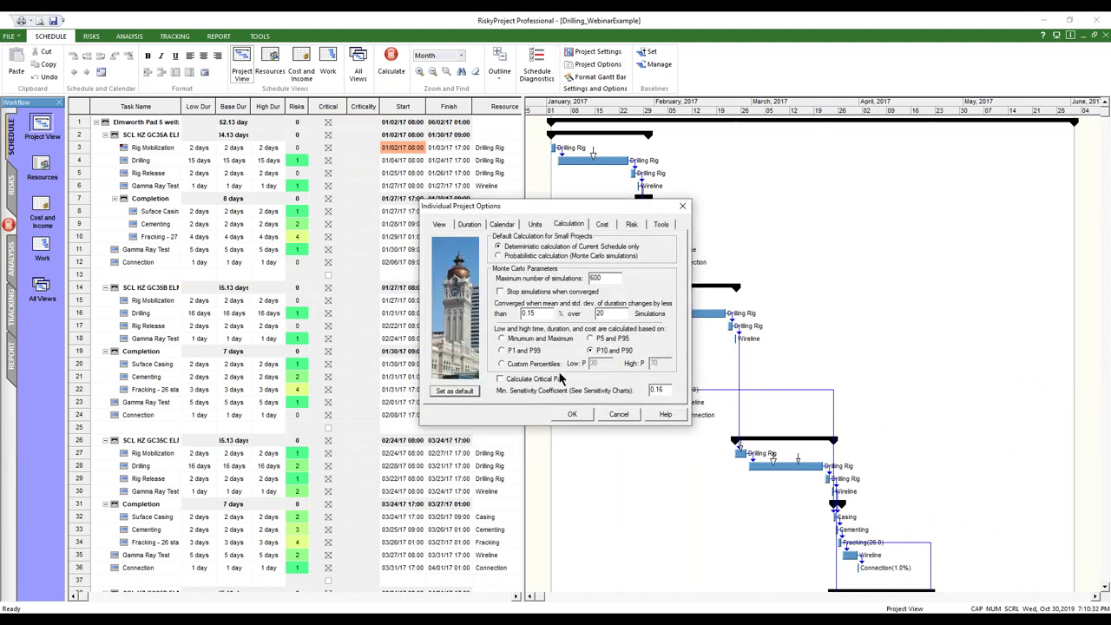
pyautogui.click(576, 413)
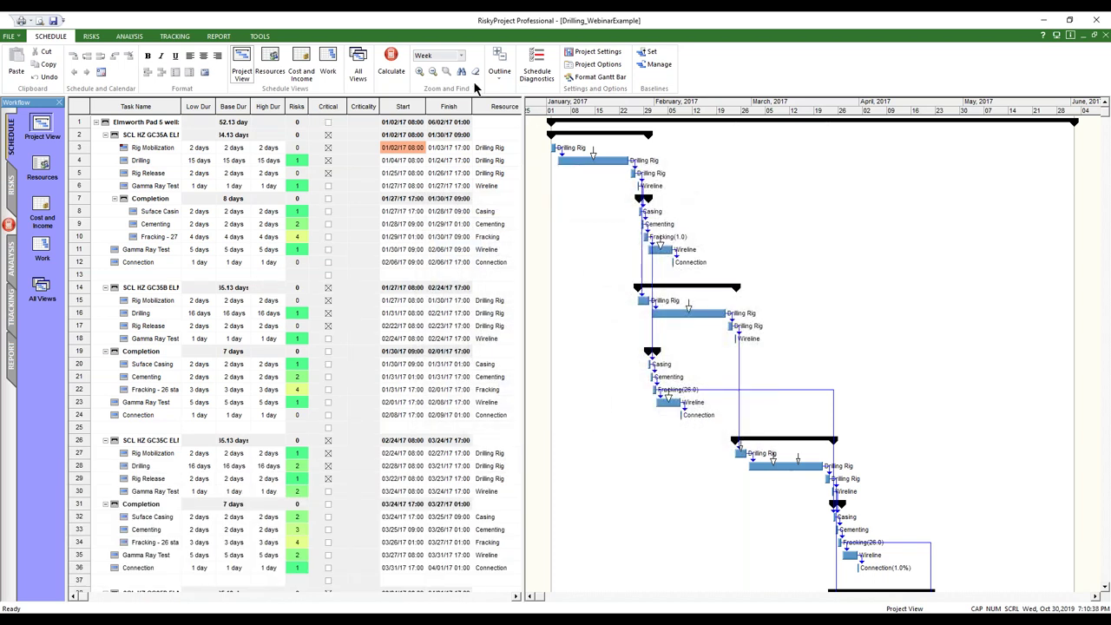
# Calculate the drilling project and show its critical path on the Gantt chart
pyautogui.click(391, 62)
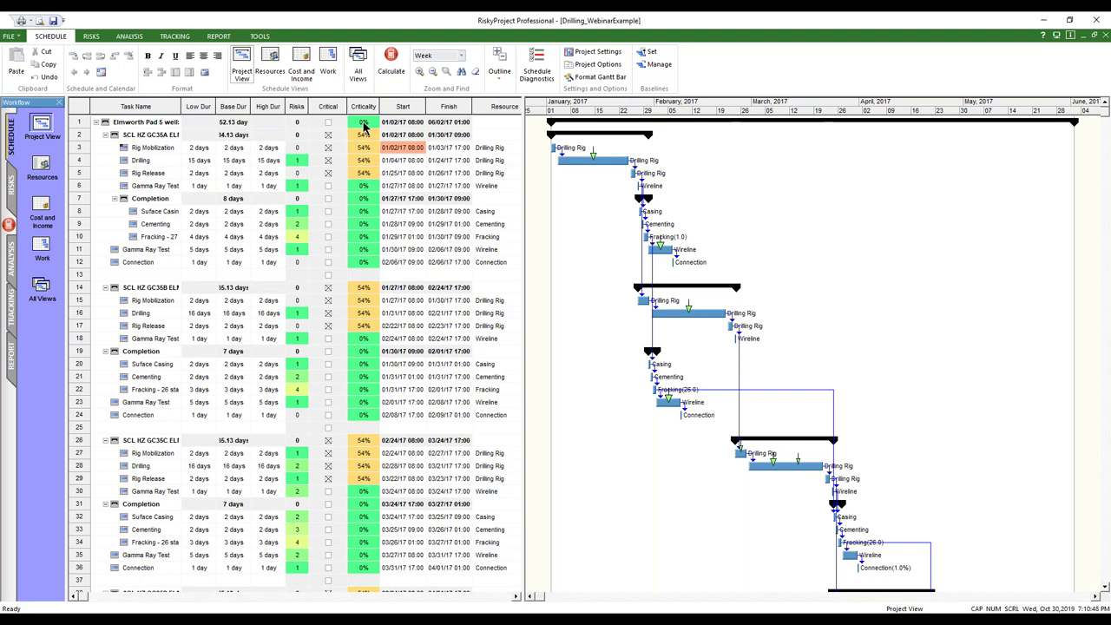
pyautogui.rightClick(769, 186)
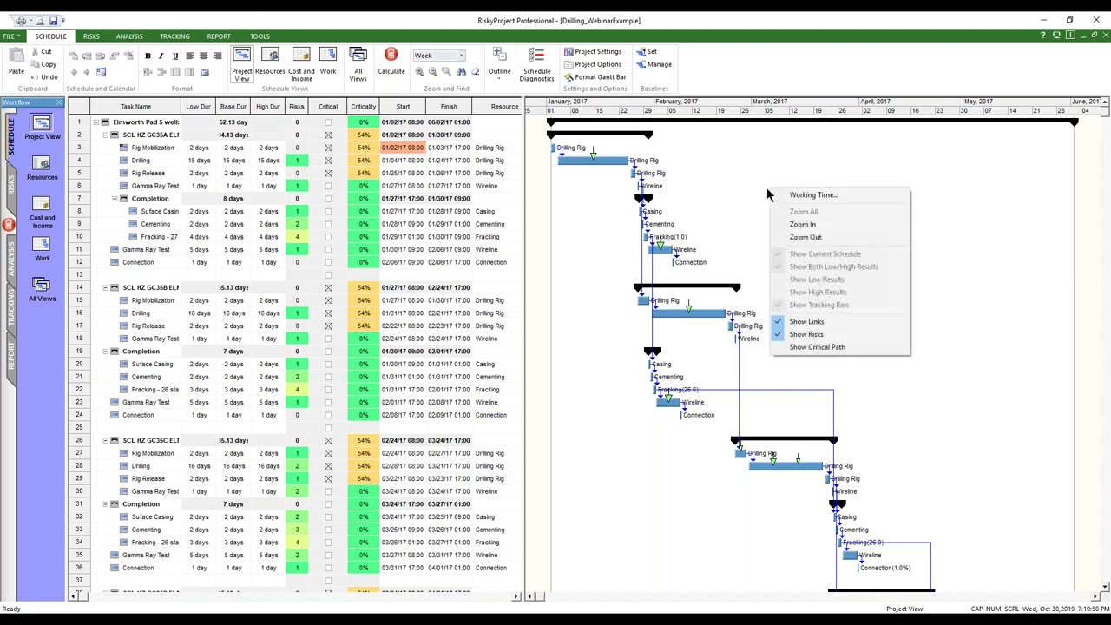
pyautogui.click(804, 347)
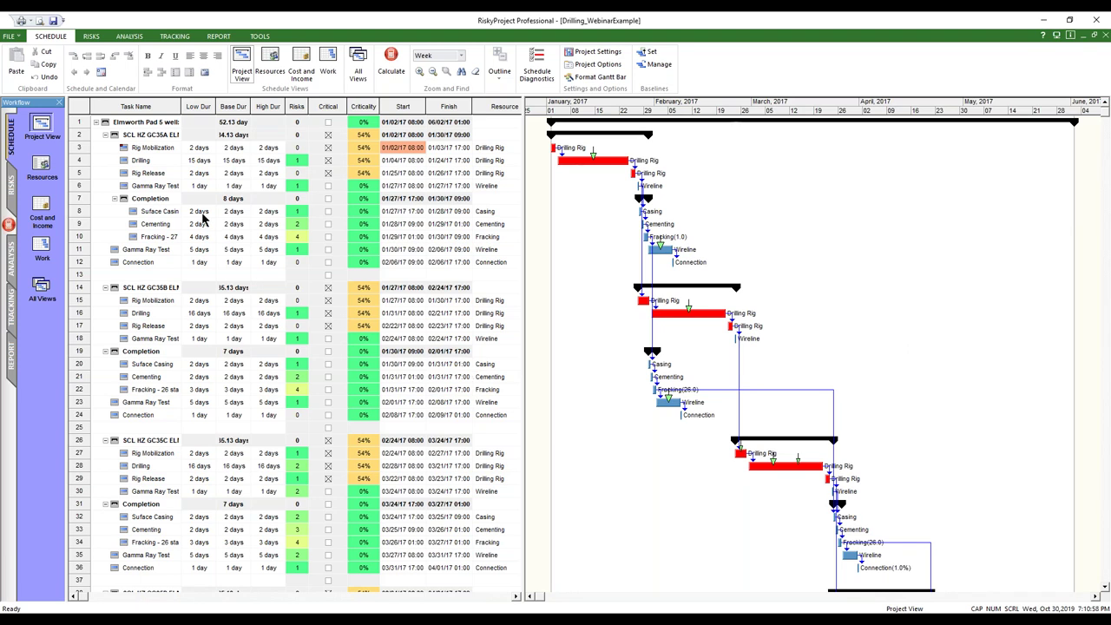
# Open the Primavera XER file Sample Project-PlanningEngineer.xer from the 71 webinar folder
pyautogui.click(16, 38)
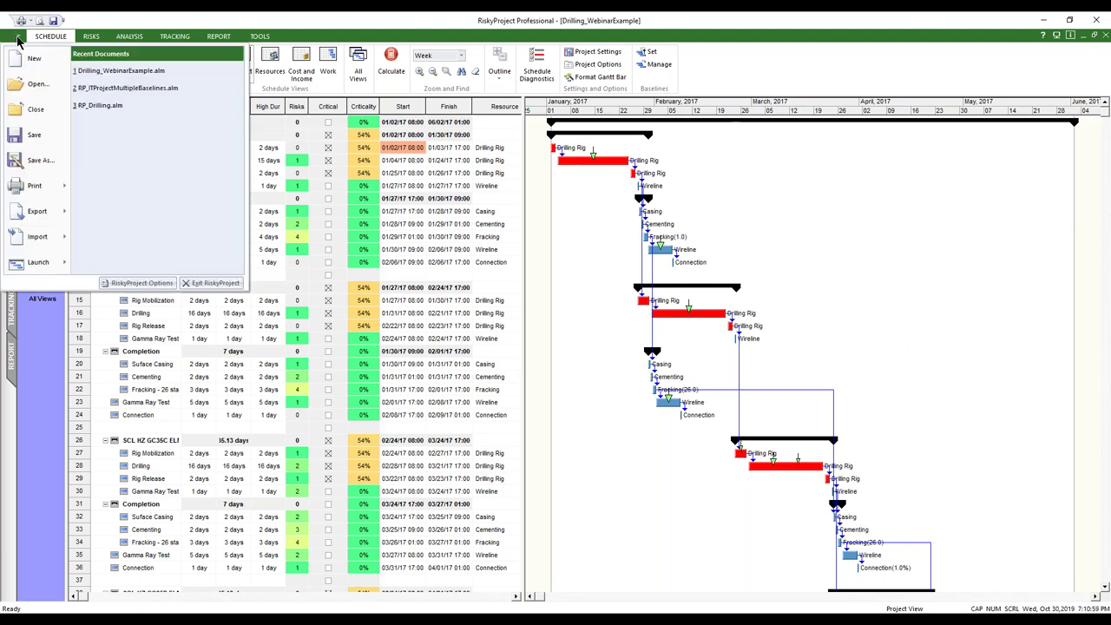
pyautogui.click(38, 85)
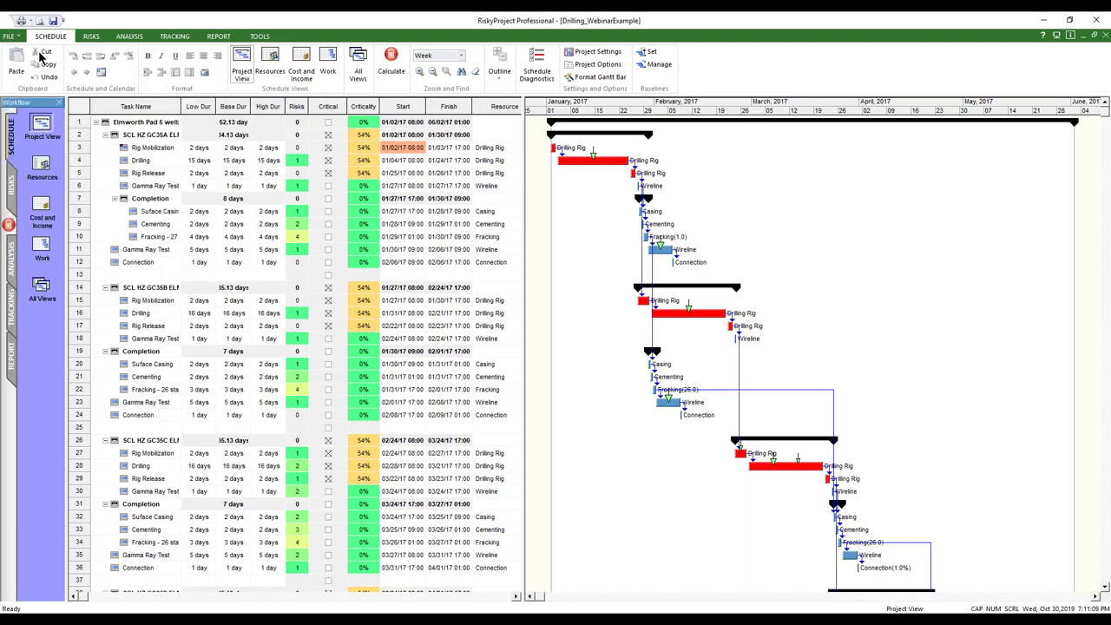
pyautogui.click(774, 503)
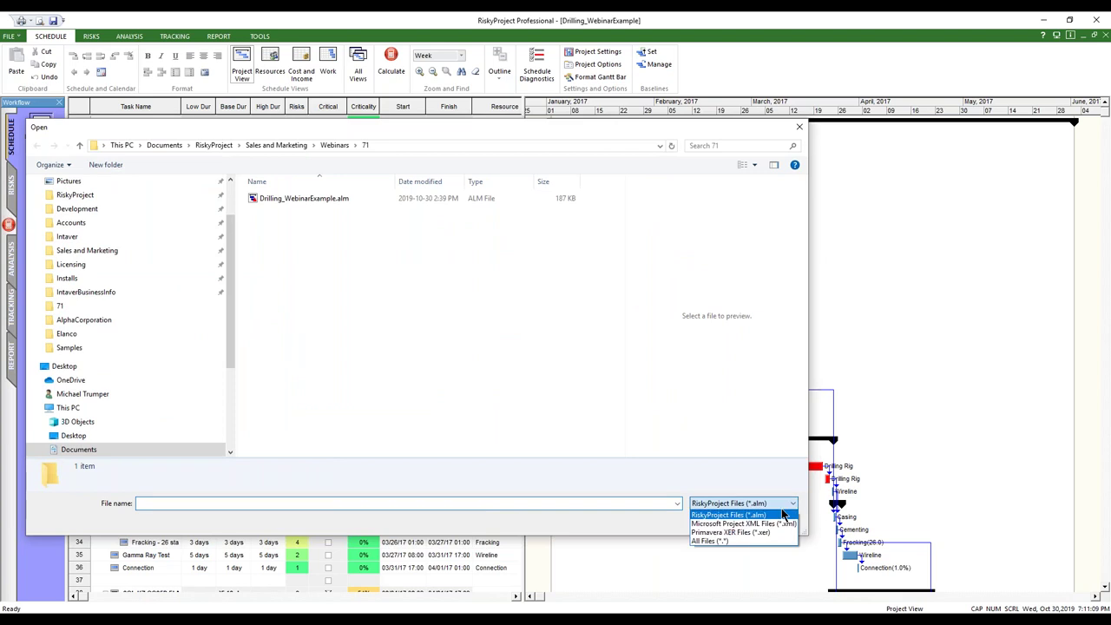
pyautogui.click(730, 532)
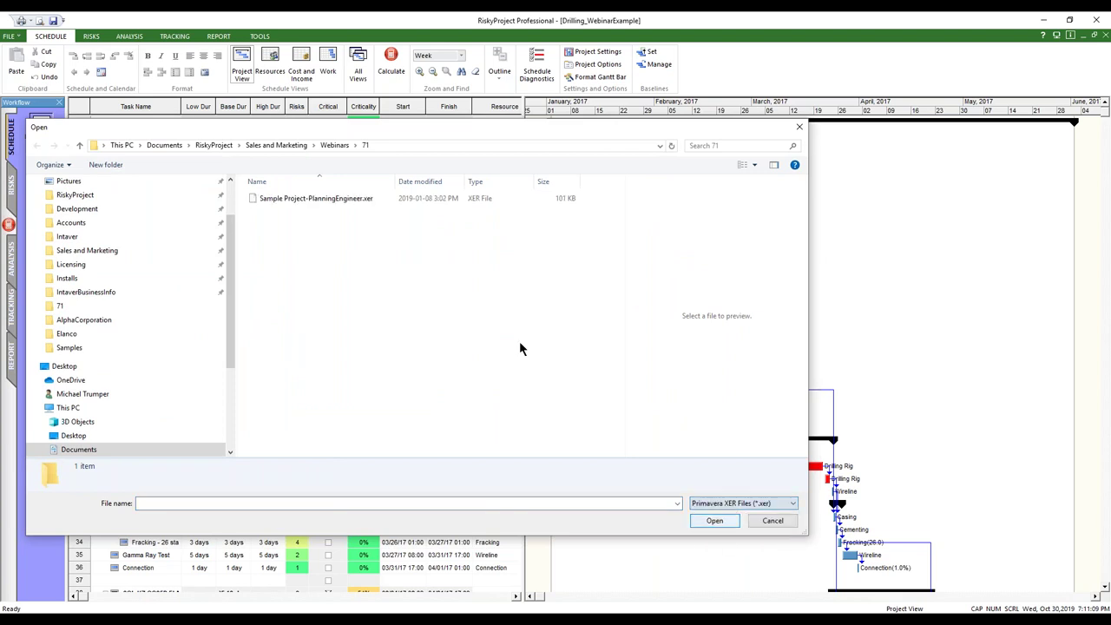
pyautogui.click(317, 200)
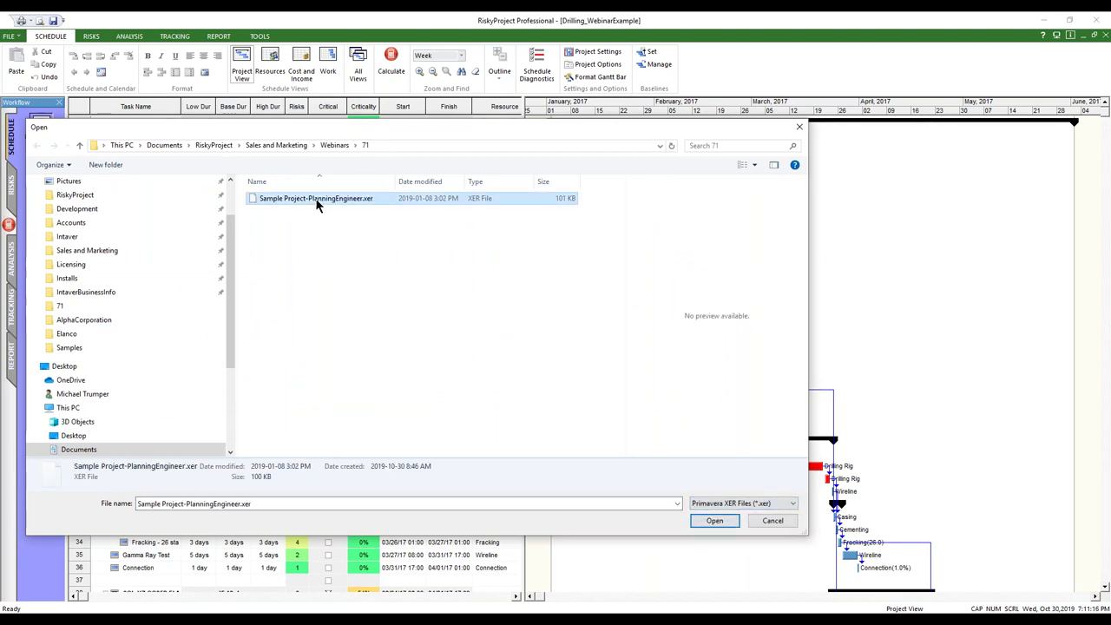
pyautogui.click(725, 521)
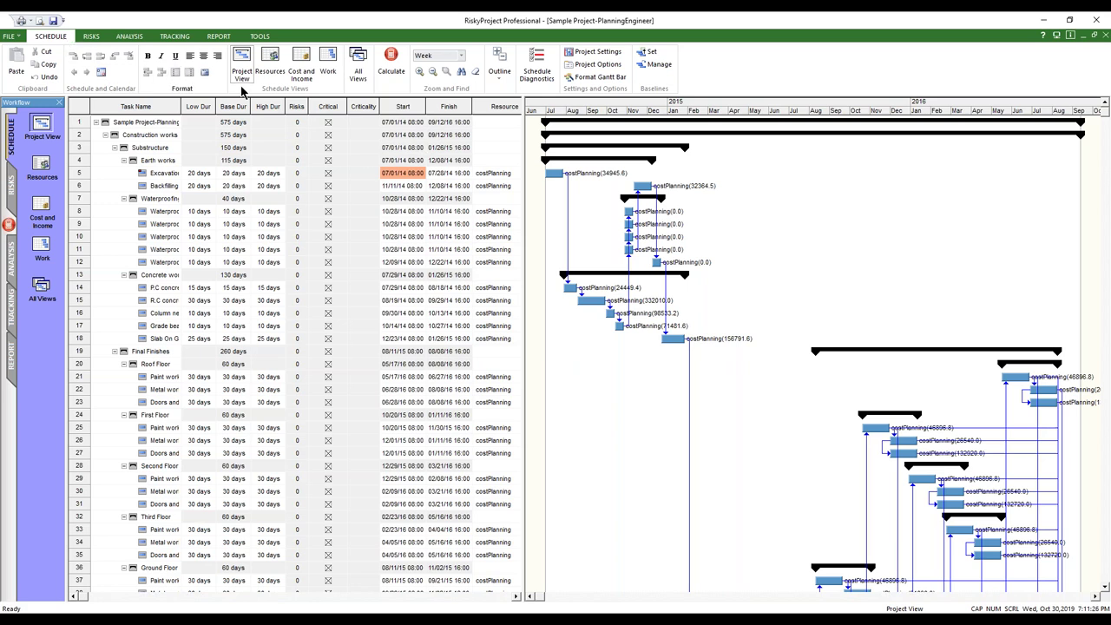
# Run Schedule Consolidation on the Sample Project-PlanningEngineer schedule and return to the schedule commands
pyautogui.click(260, 37)
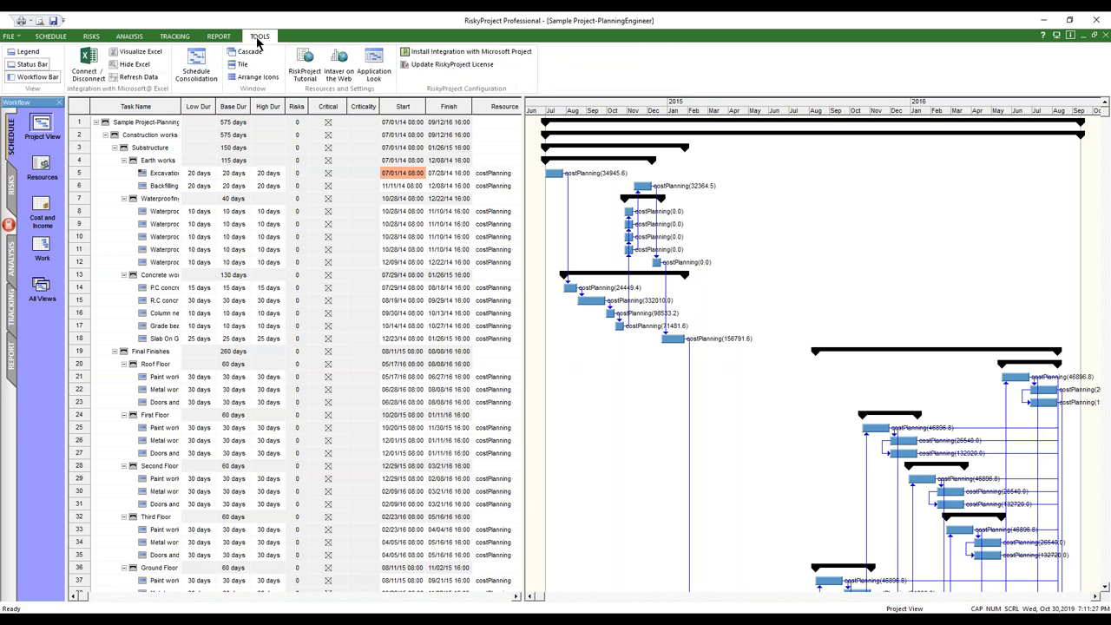
pyautogui.click(197, 63)
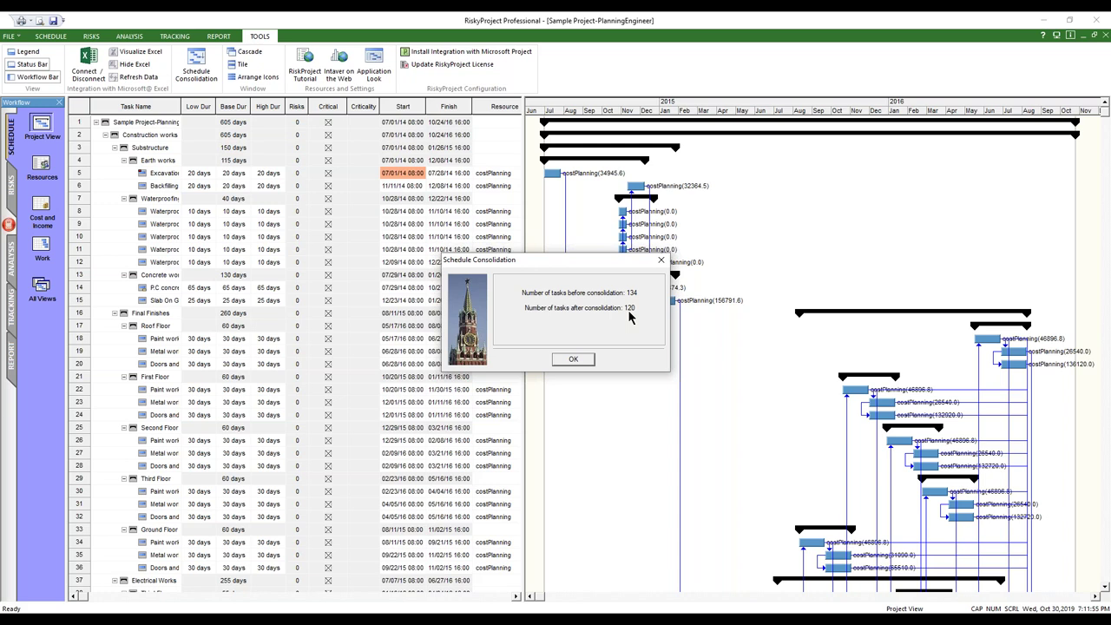
pyautogui.click(564, 363)
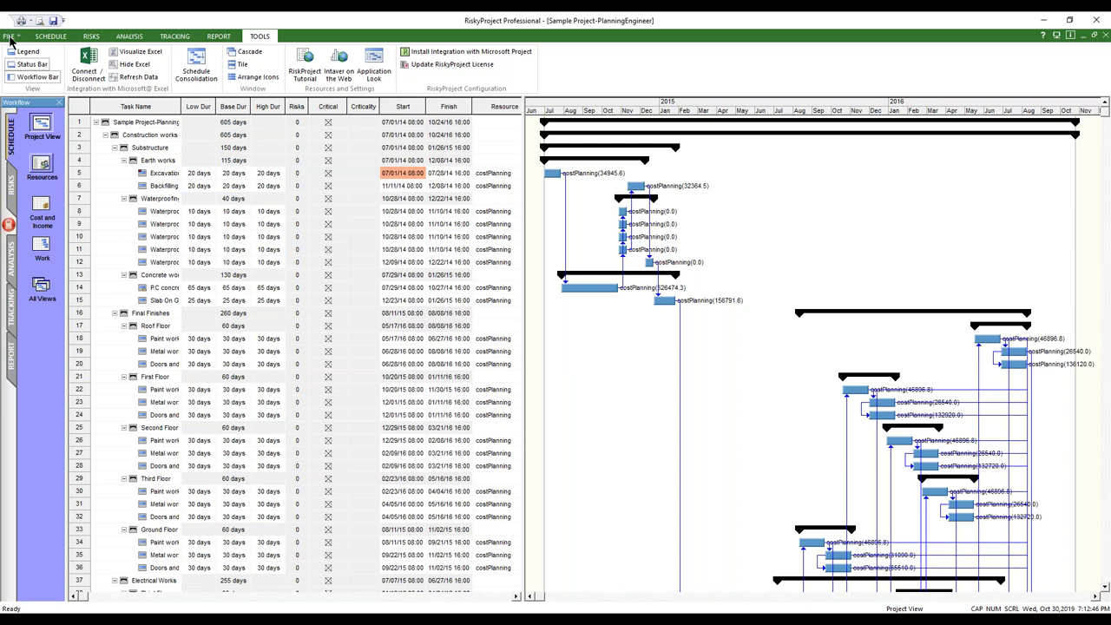
pyautogui.click(44, 38)
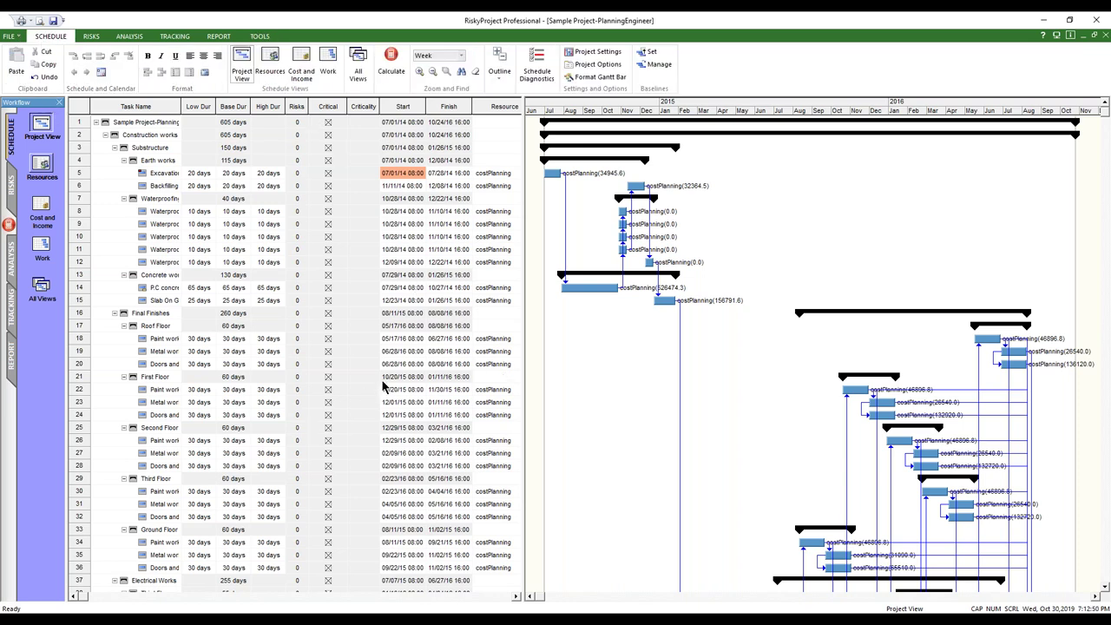
# Add a sixth duration uncertainty band named Extremely Serious with a low of 0.70 and a high of 1.20
pyautogui.click(89, 38)
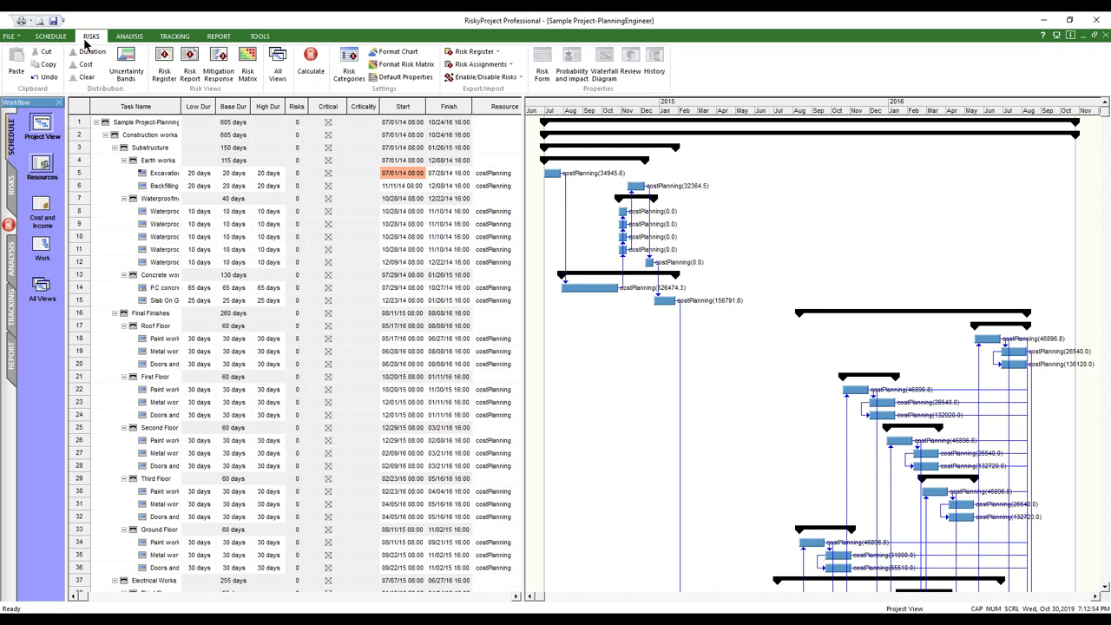
pyautogui.click(130, 67)
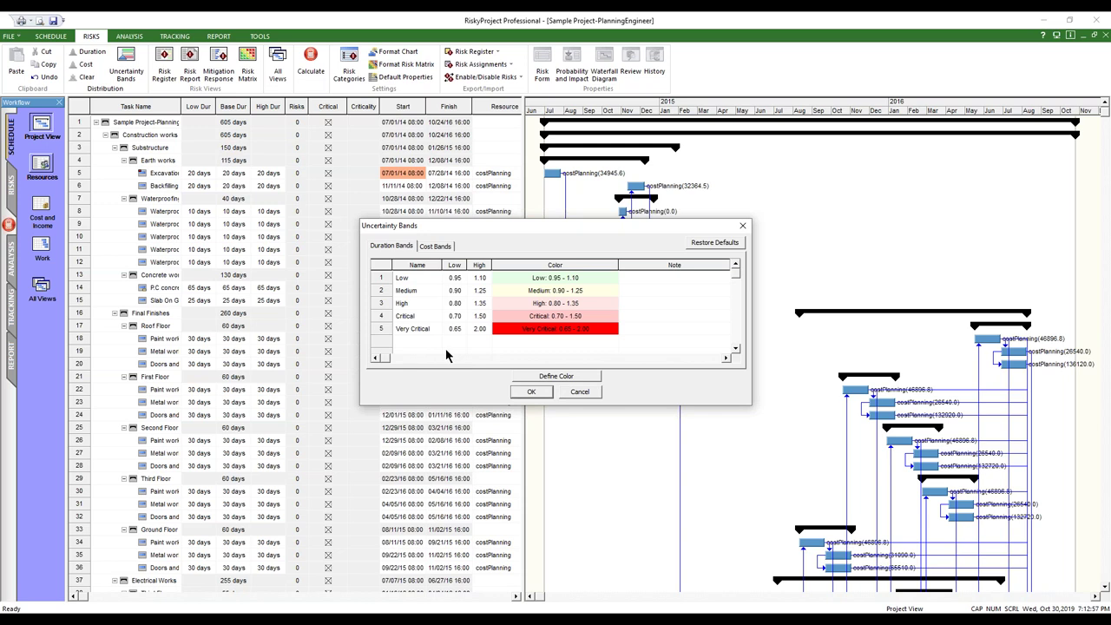
pyautogui.click(380, 291)
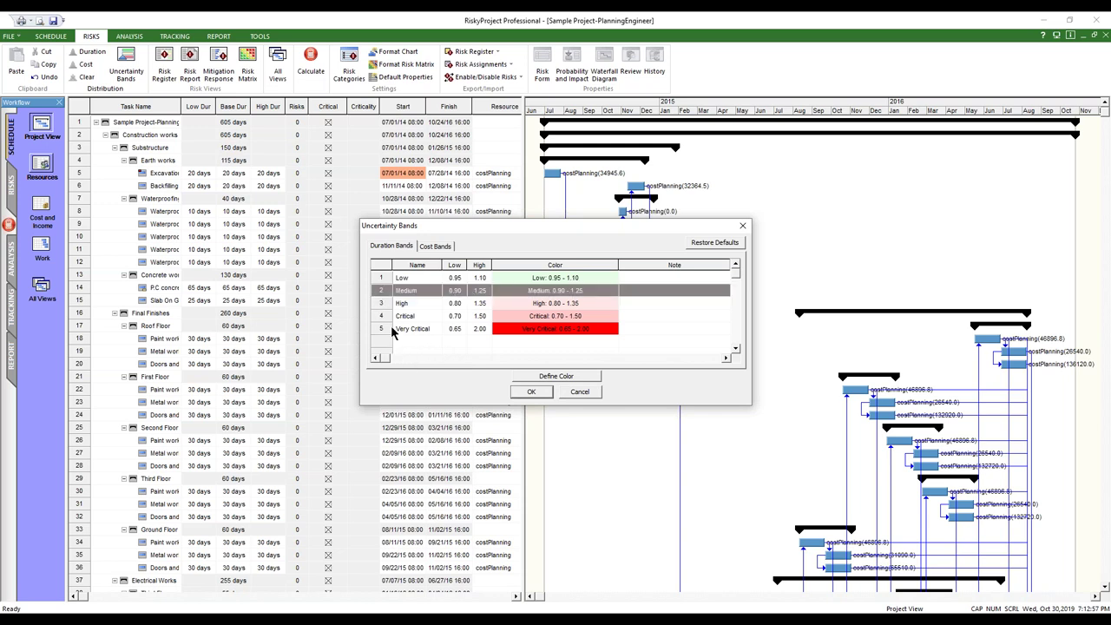
pyautogui.click(394, 339)
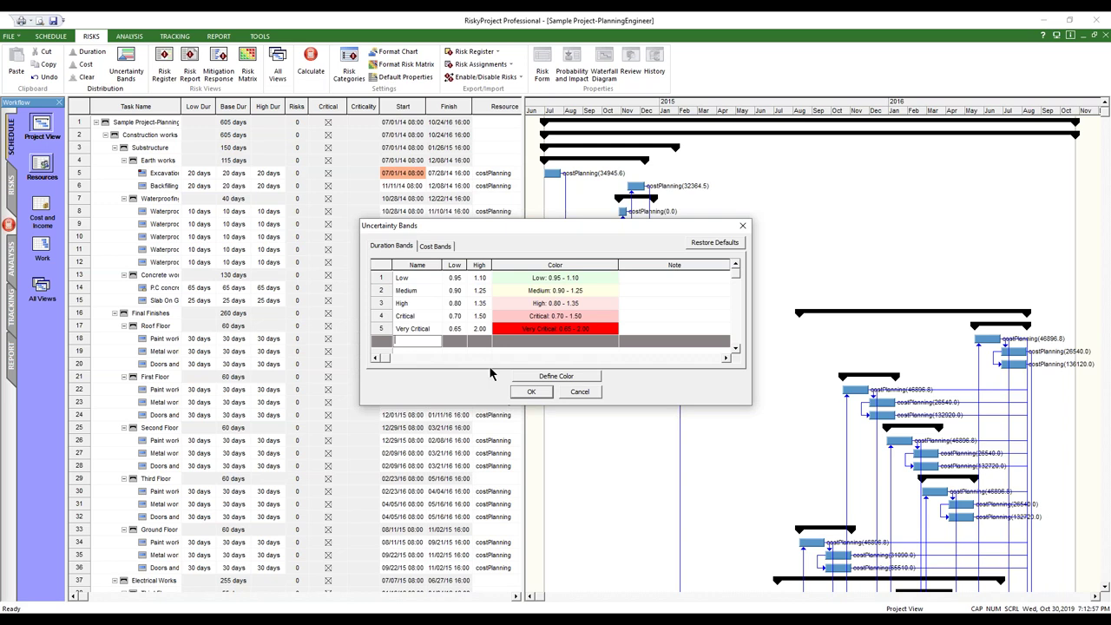
pyautogui.write('Extremely Serious')
pyautogui.click(476, 341)
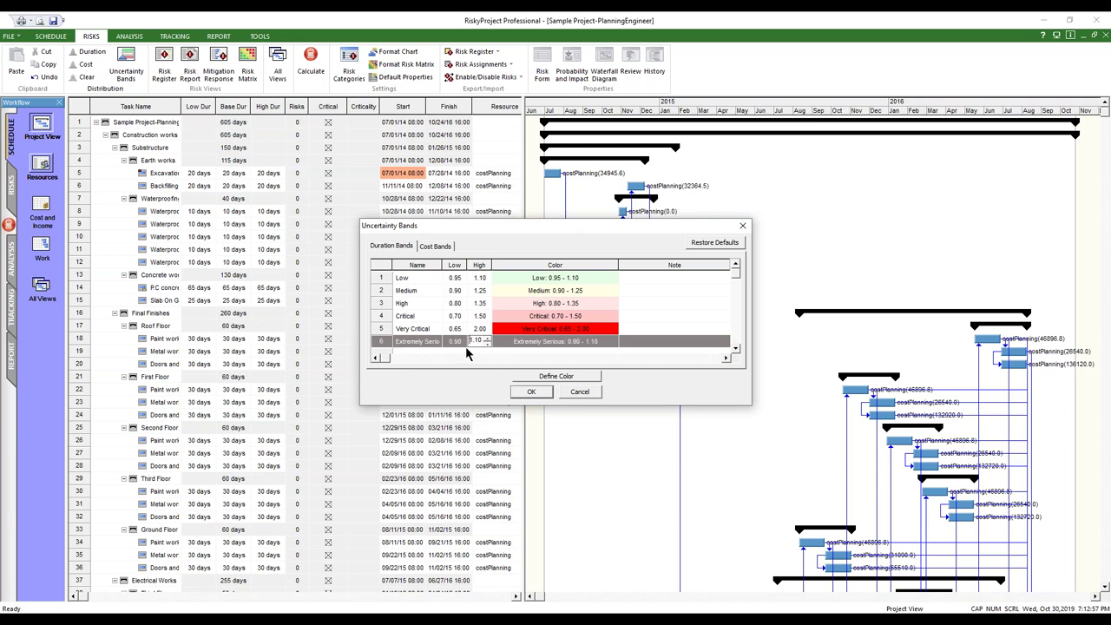
pyautogui.click(461, 341)
pyautogui.write('0.8')
pyautogui.click(477, 343)
pyautogui.write('1.2')
pyautogui.press('Return')
# Define the color of the Extremely Serious duration band as dark purple
pyautogui.click(548, 378)
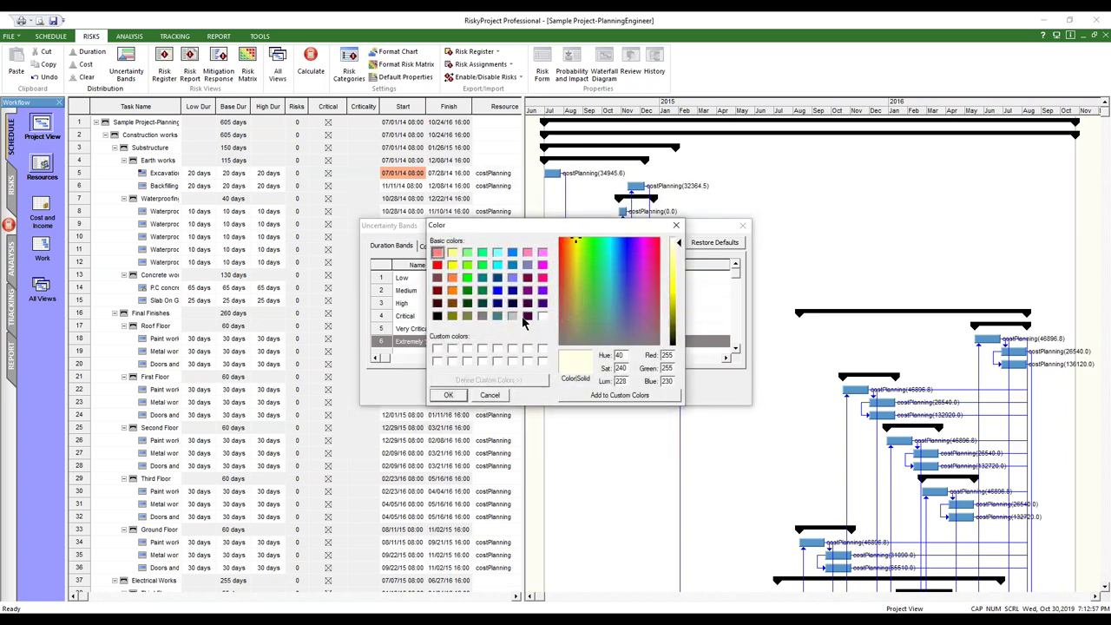
pyautogui.click(526, 316)
pyautogui.click(448, 394)
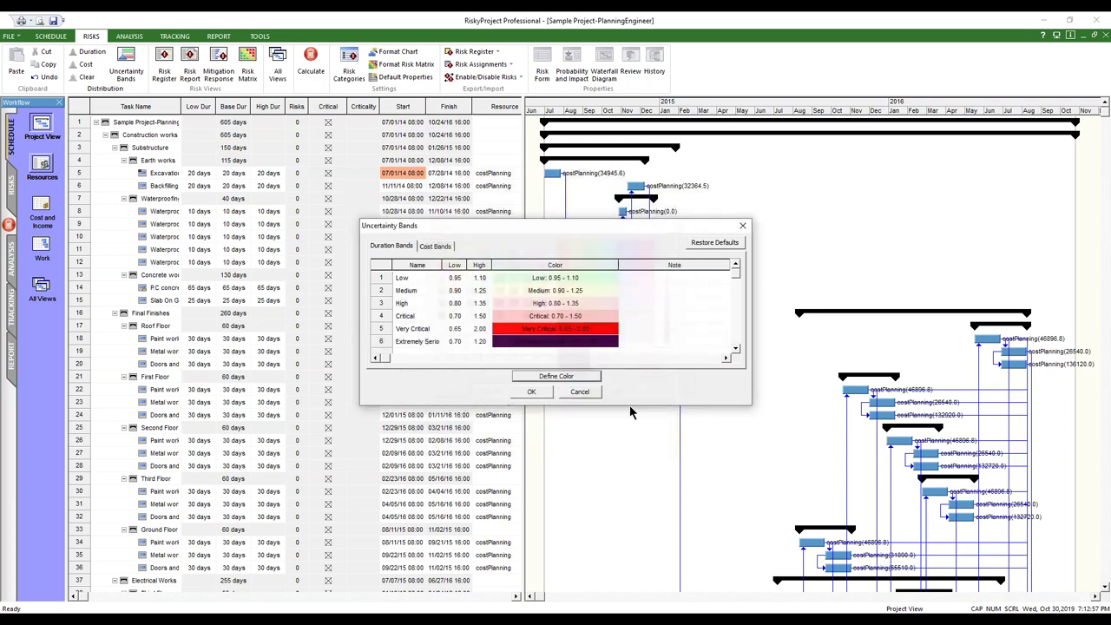
# Try to remove the Extremely Serious duration uncertainty band by clearing its name
pyautogui.click(387, 344)
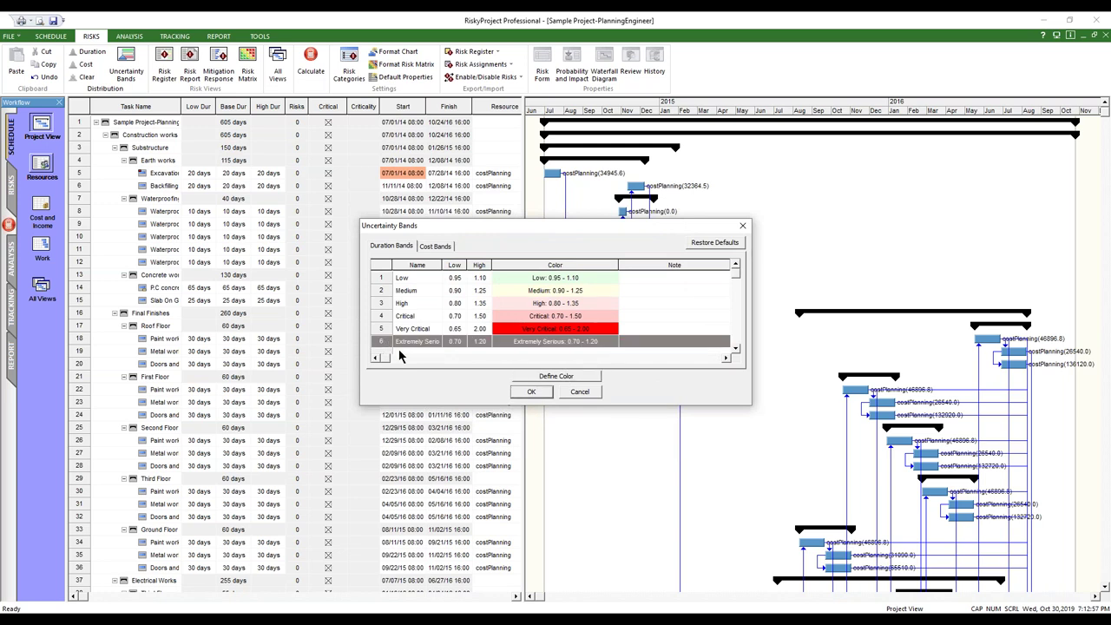
pyautogui.click(418, 341)
pyautogui.press('BackSpace')
pyautogui.click(593, 346)
pyautogui.click(396, 341)
pyautogui.moveTo(433, 341); pyautogui.dragTo(345, 337)
pyautogui.press('BackSpace')
pyautogui.click(378, 342)
pyautogui.click(404, 341)
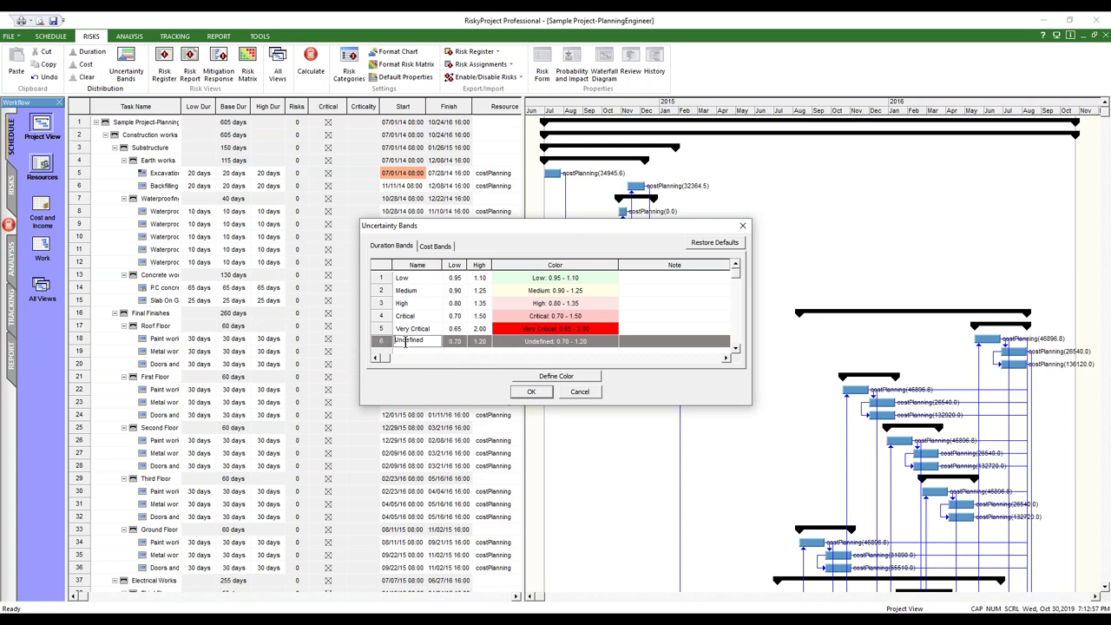
pyautogui.click(454, 342)
pyautogui.click(384, 345)
# Restore the default duration bands, then set the high value to 1.10 for Low and 1.25 for Medium
pyautogui.click(718, 243)
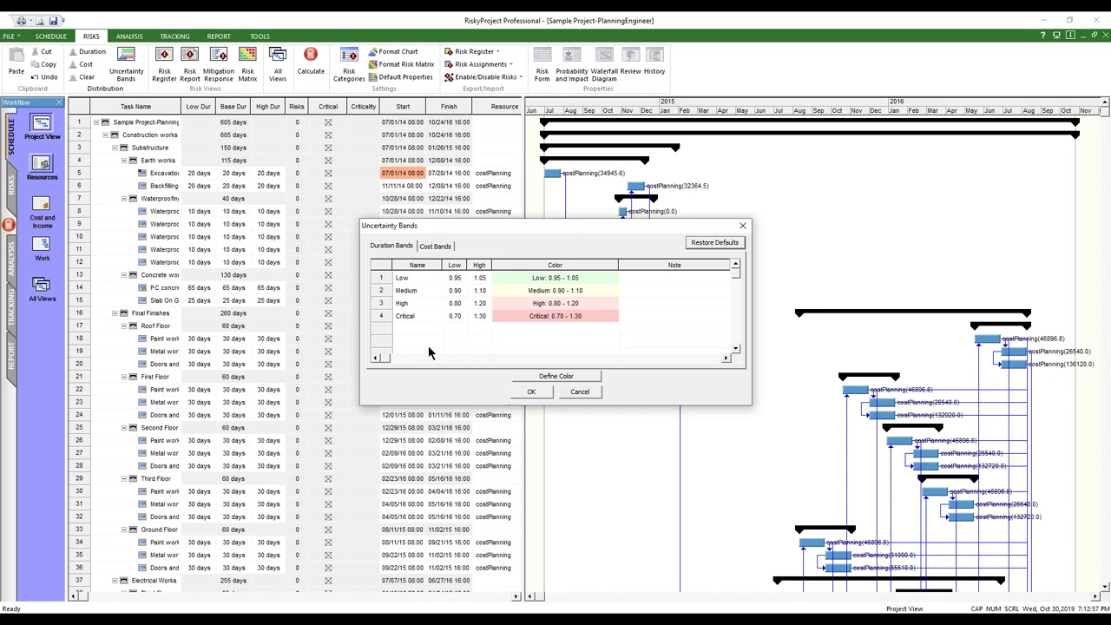
pyautogui.click(484, 278)
pyautogui.click(487, 276)
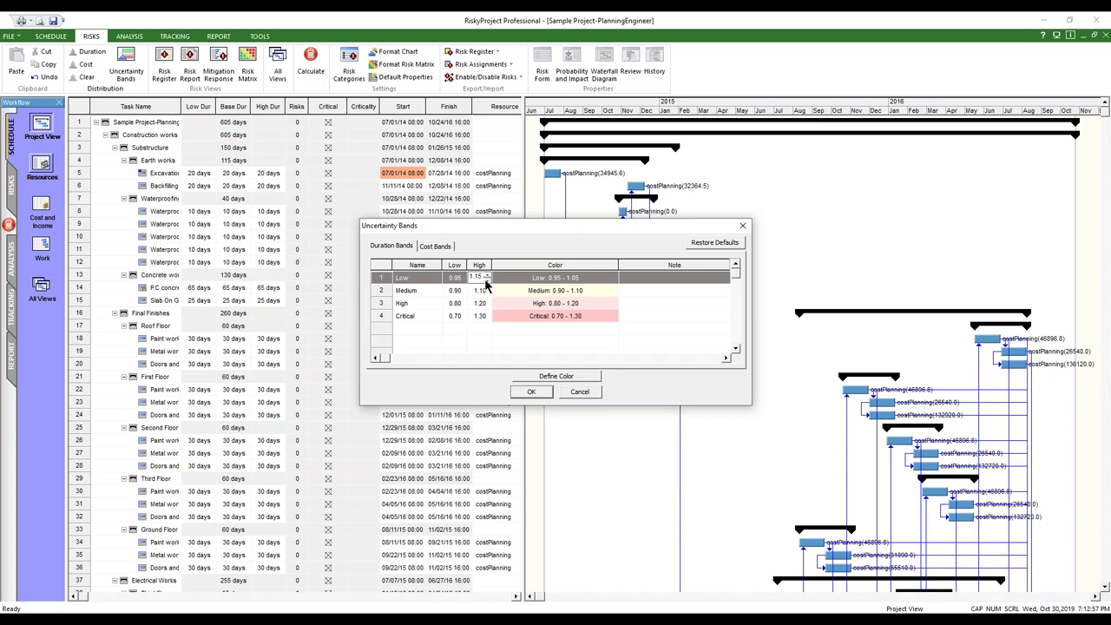
pyautogui.click(487, 280)
pyautogui.click(486, 291)
pyautogui.click(488, 287)
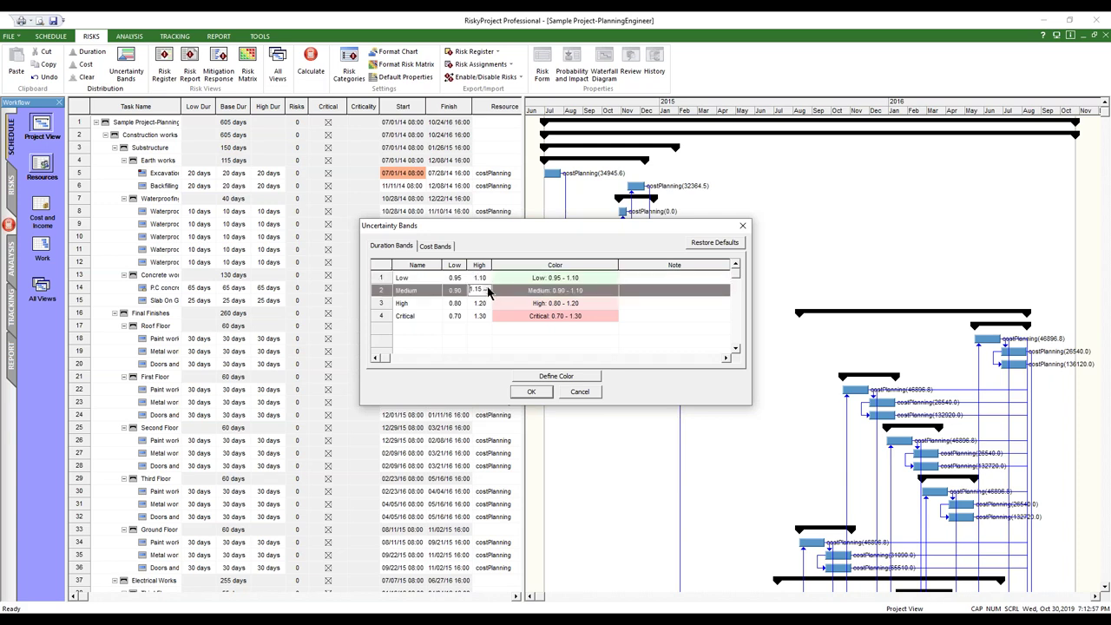
pyautogui.click(487, 287)
pyautogui.click(487, 287)
# Set the high value of the High duration band to 1.50 and enter 1.5 for the Critical band
pyautogui.click(485, 303)
pyautogui.click(488, 301)
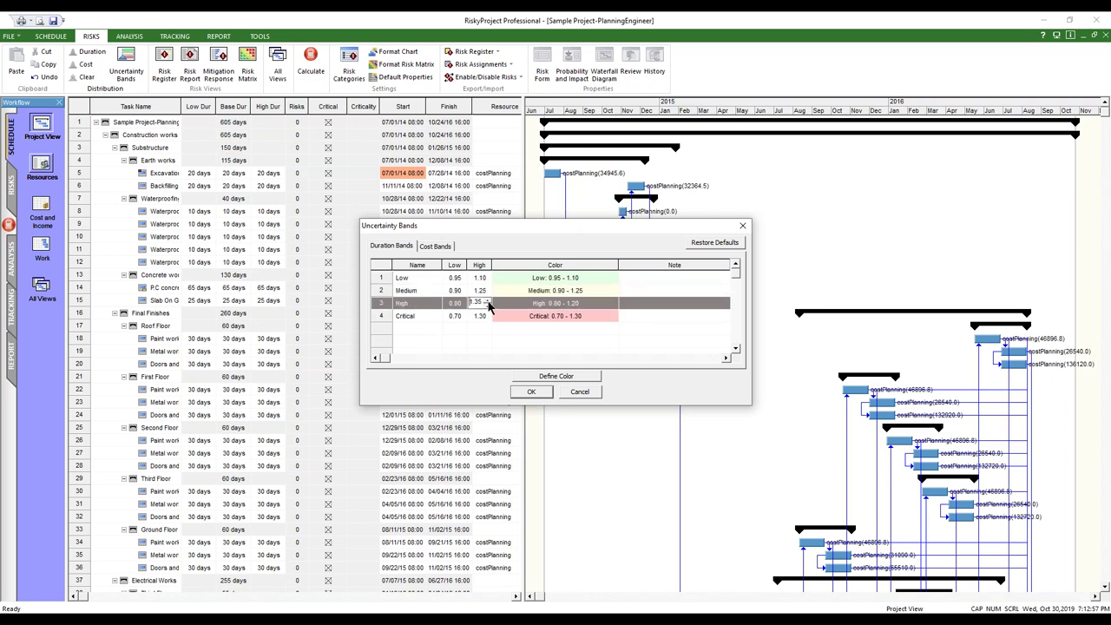
pyautogui.click(488, 301)
pyautogui.click(488, 301)
pyautogui.click(488, 301)
pyautogui.click(486, 316)
pyautogui.click(487, 314)
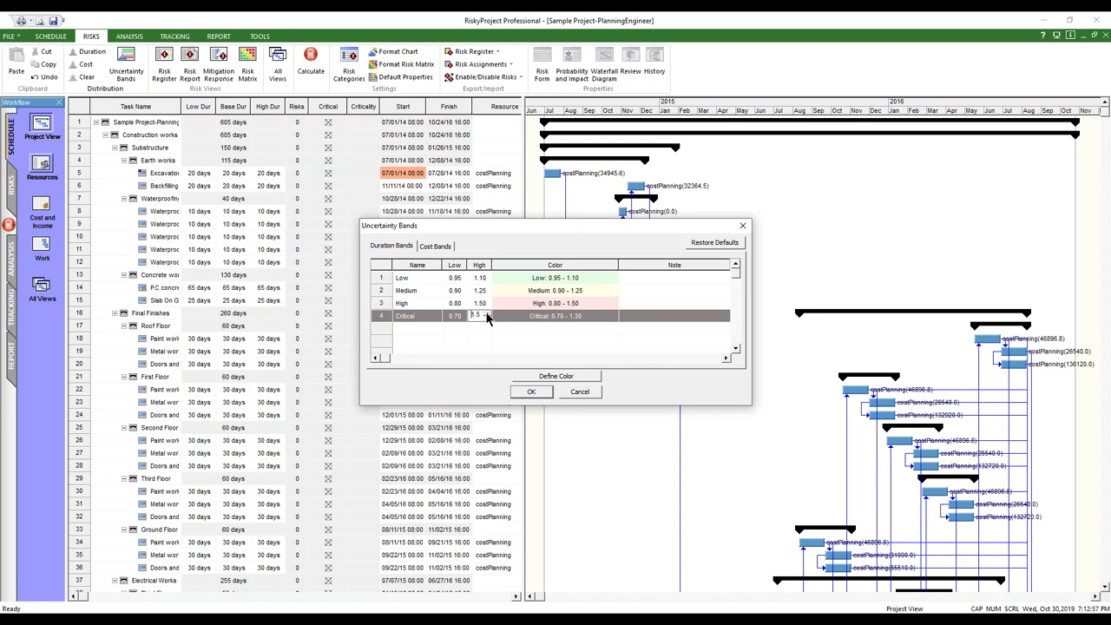
# Set the high values of the cost bands to 1.45 for Critical, 1.30 for High and 1.2 for Medium, and accept the bands
pyautogui.click(436, 247)
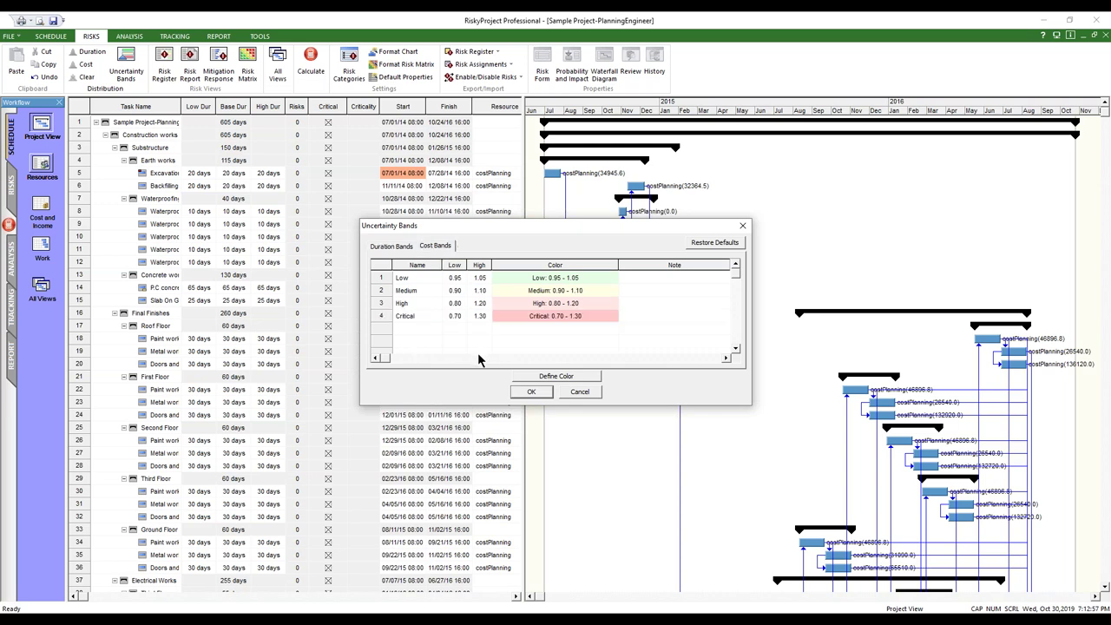
pyautogui.click(480, 316)
pyautogui.click(479, 316)
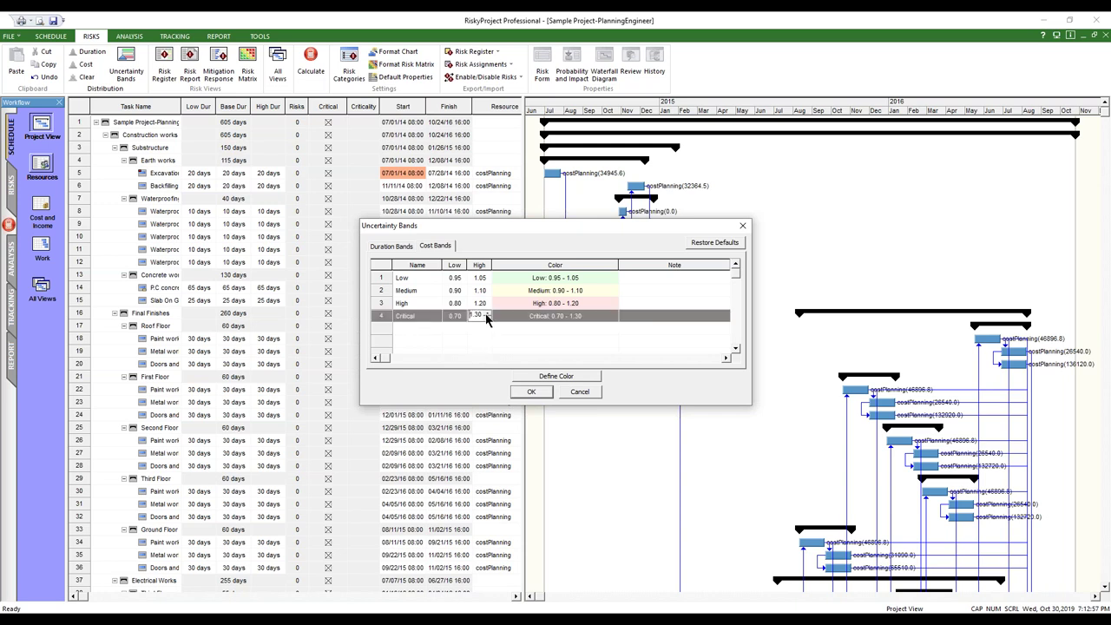
pyautogui.click(487, 314)
pyautogui.click(488, 315)
pyautogui.click(482, 303)
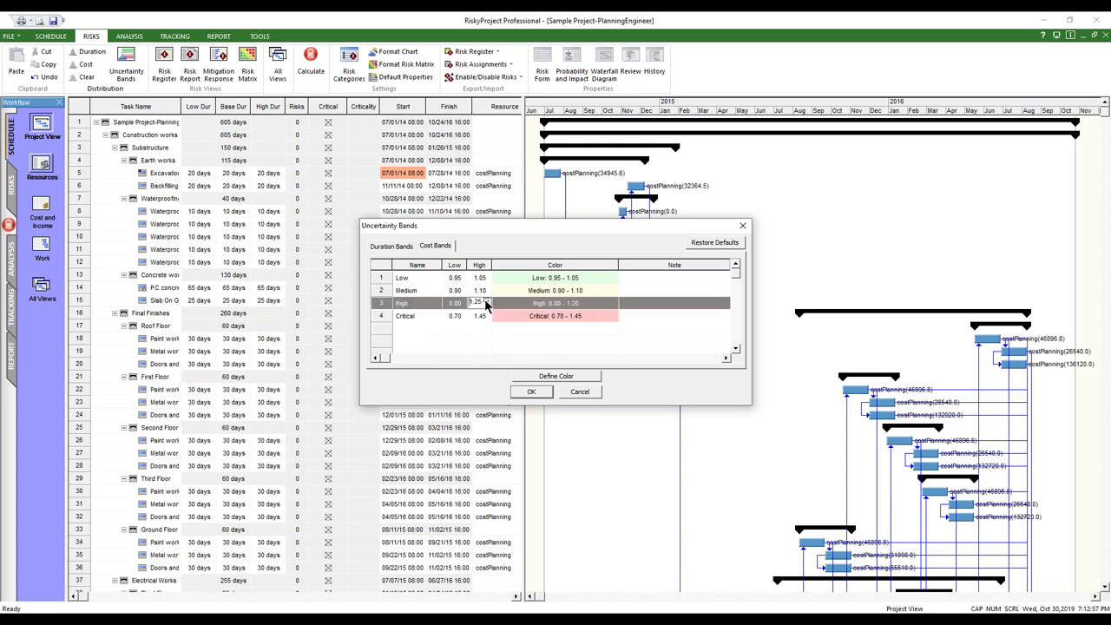
pyautogui.click(487, 300)
pyautogui.click(482, 289)
pyautogui.click(482, 290)
pyautogui.click(487, 287)
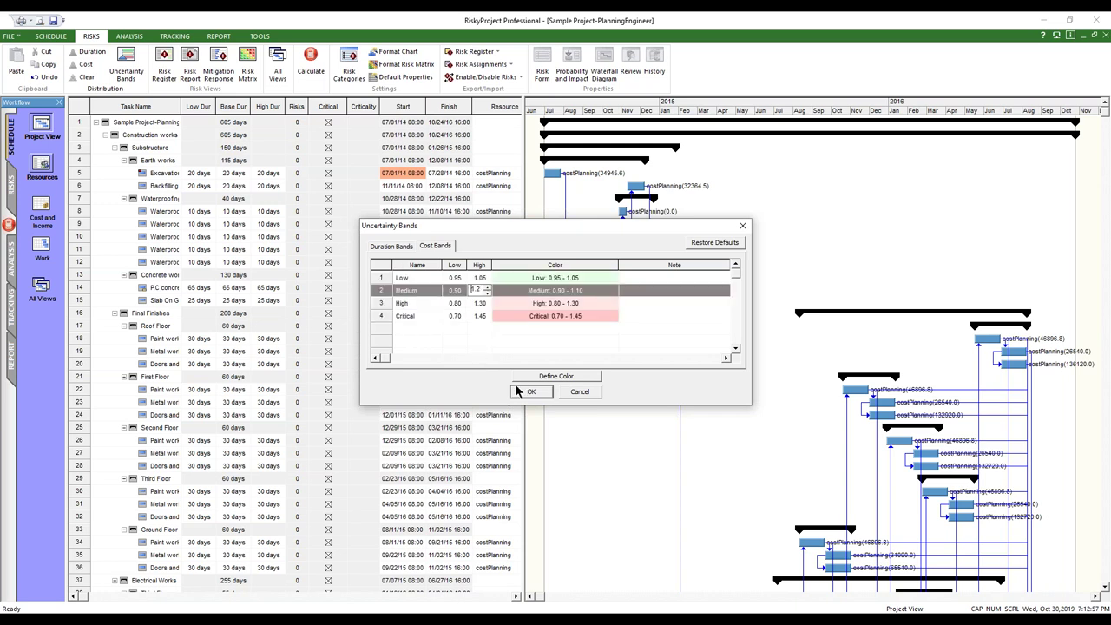
pyautogui.click(529, 391)
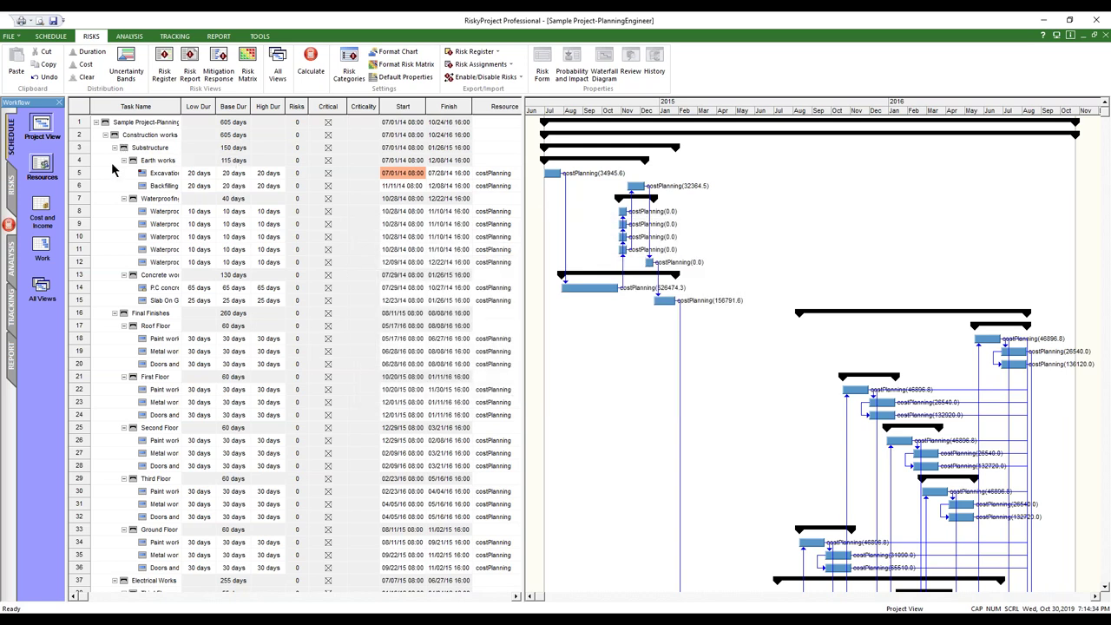
# Assign the High duration band (0.80 - 1.50) to the five waterproofing tasks in rows 8 to 12
pyautogui.click(80, 174)
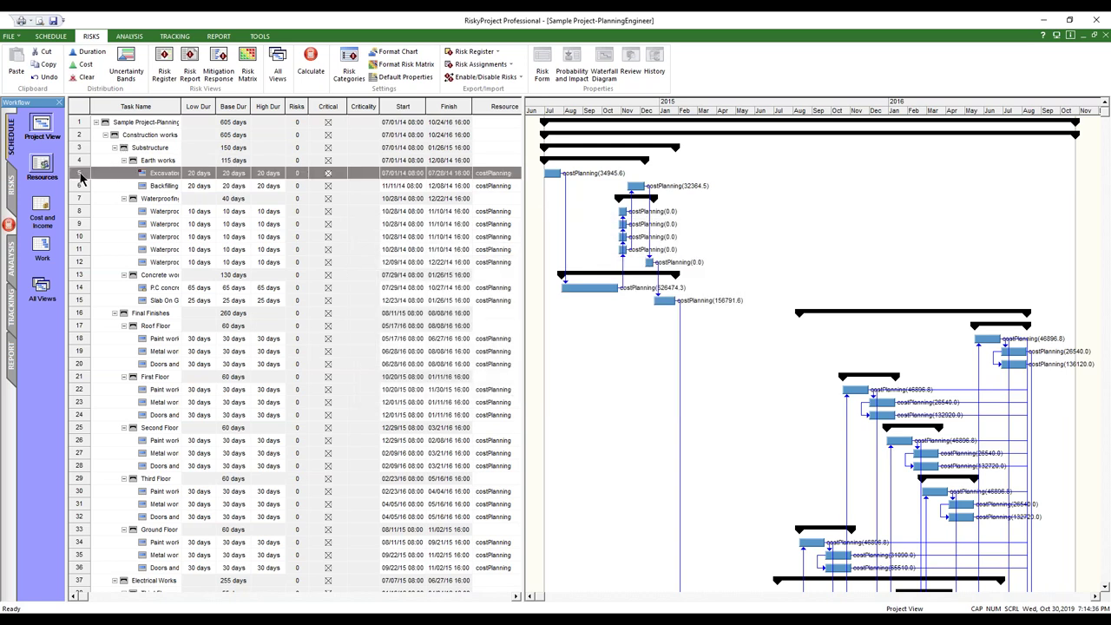
pyautogui.moveTo(82, 213); pyautogui.dragTo(93, 267)
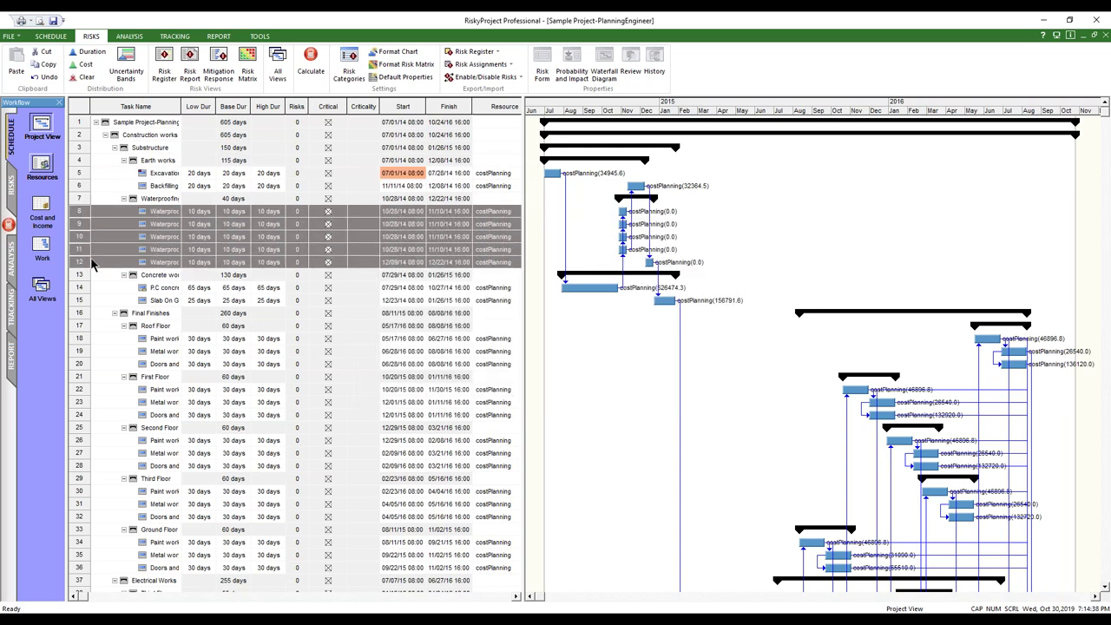
pyautogui.rightClick(85, 253)
pyautogui.click(236, 337)
pyautogui.click(334, 339)
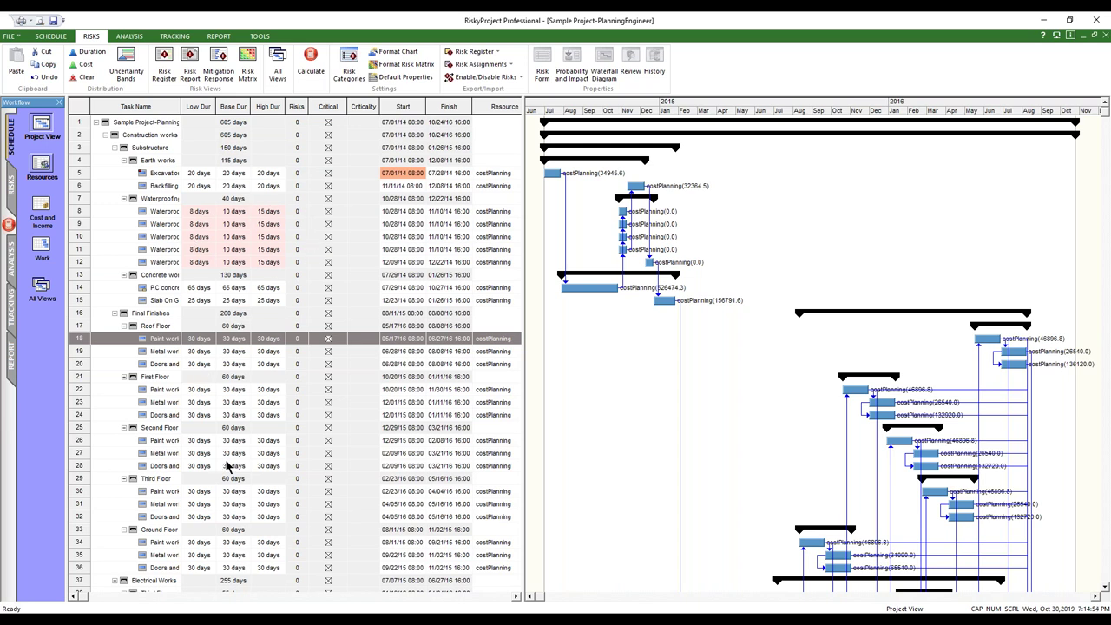
# Assign the Medium duration band (0.90 - 1.25) to the First Floor tasks in rows 22 to 24
pyautogui.moveTo(82, 392); pyautogui.dragTo(83, 414)
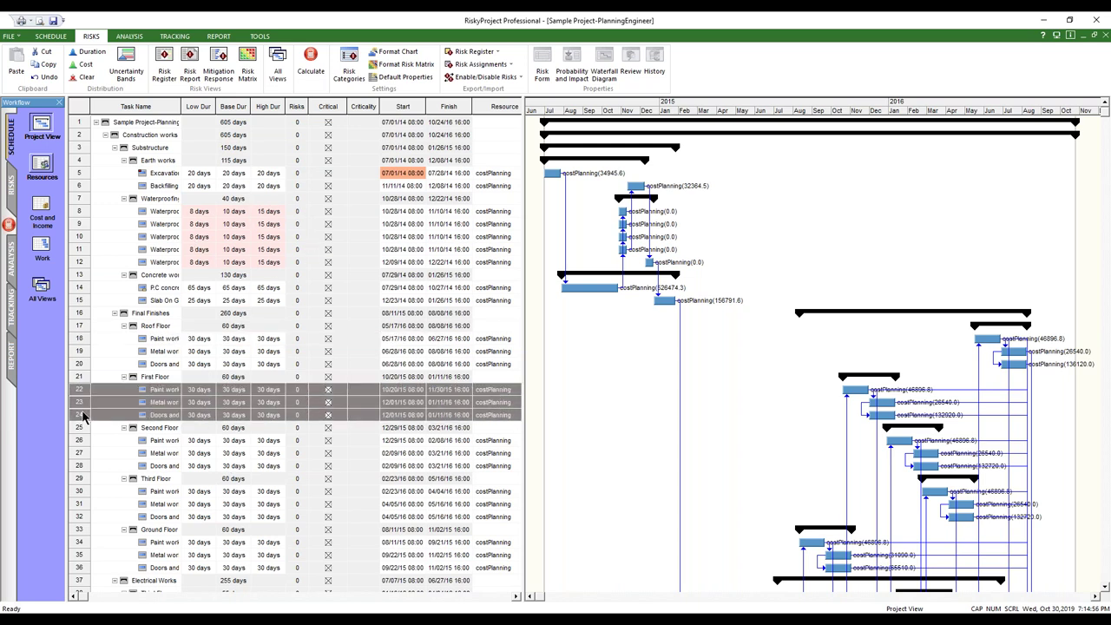
pyautogui.rightClick(83, 415)
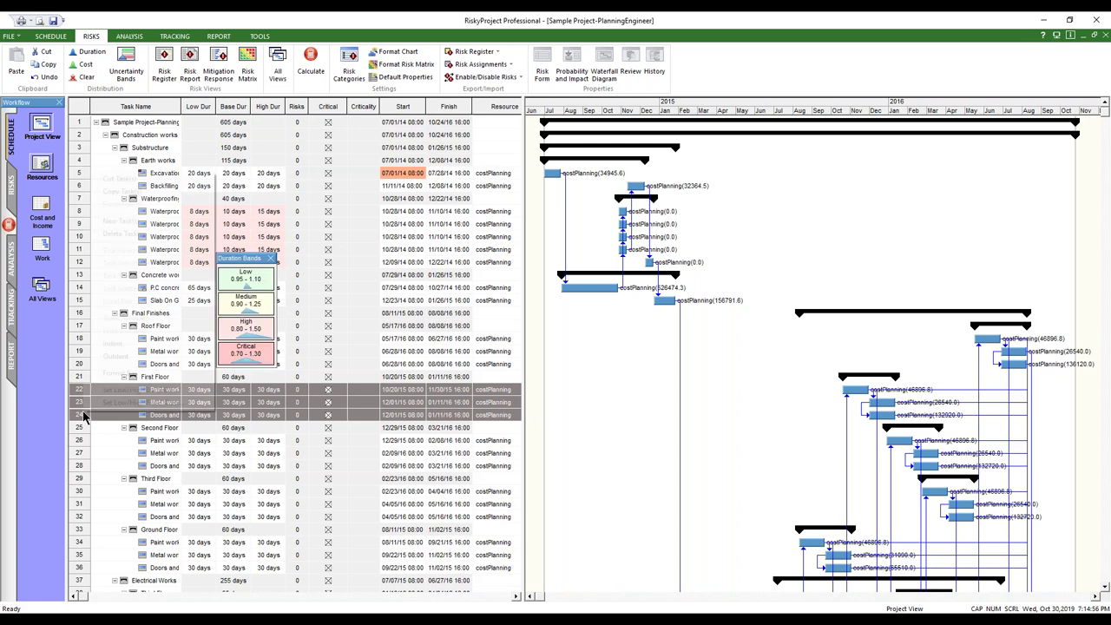
pyautogui.click(246, 301)
# Assign the Low duration band (0.95 - 1.10) to the Second Floor tasks in rows 26 to 28
pyautogui.moveTo(82, 439); pyautogui.dragTo(87, 467)
pyautogui.rightClick(87, 467)
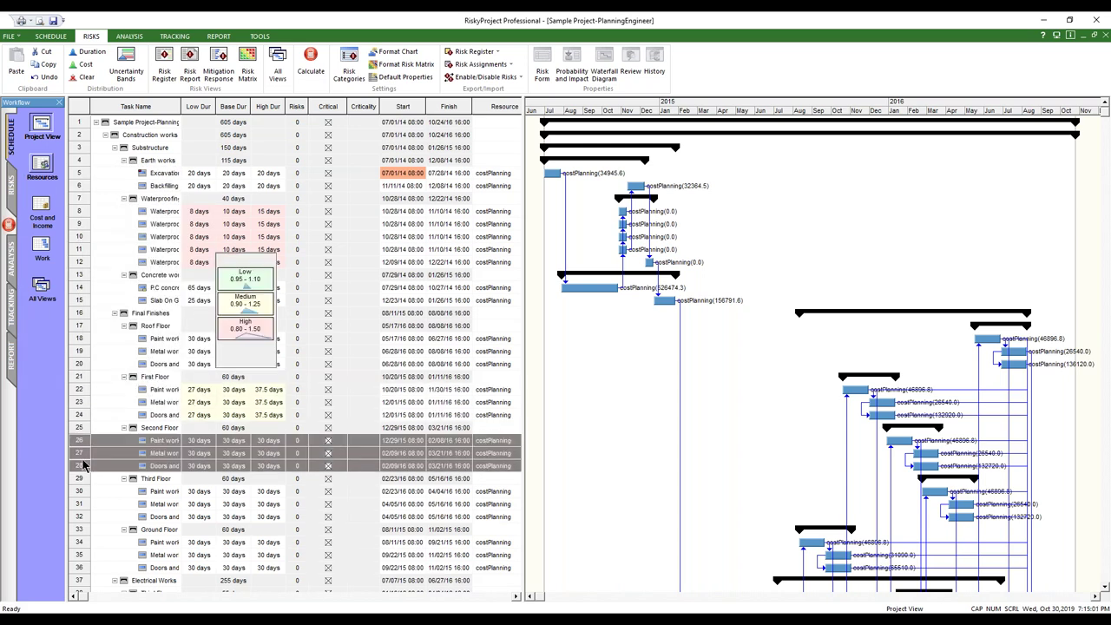
pyautogui.click(254, 286)
pyautogui.click(306, 406)
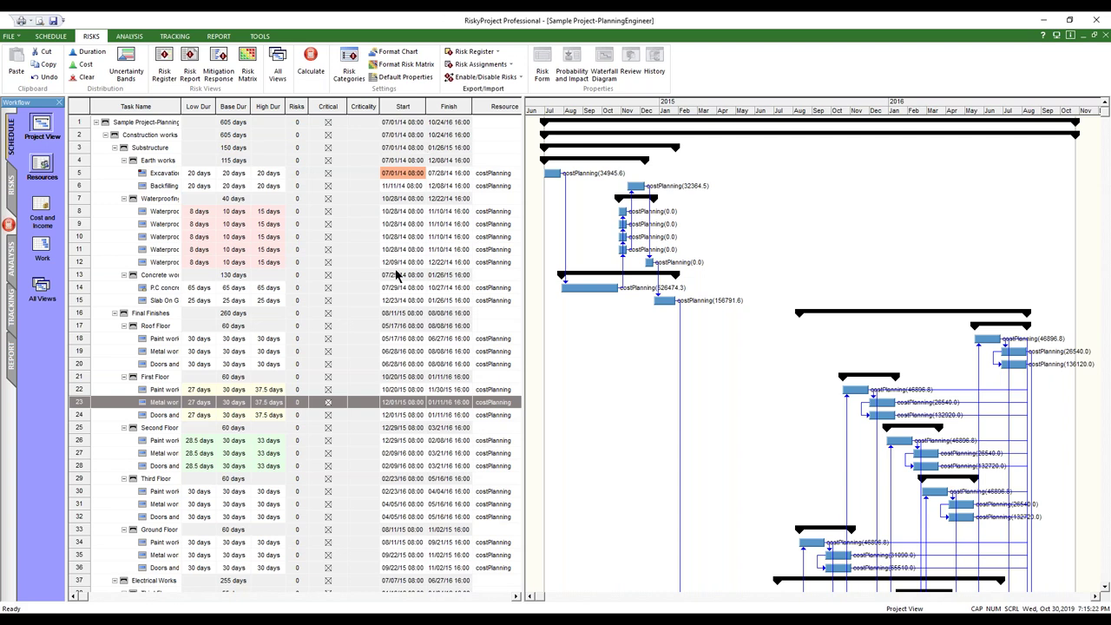
# View the tasks' costs and income, and open the recent project Drilling_WebinarExample.alm
pyautogui.click(42, 213)
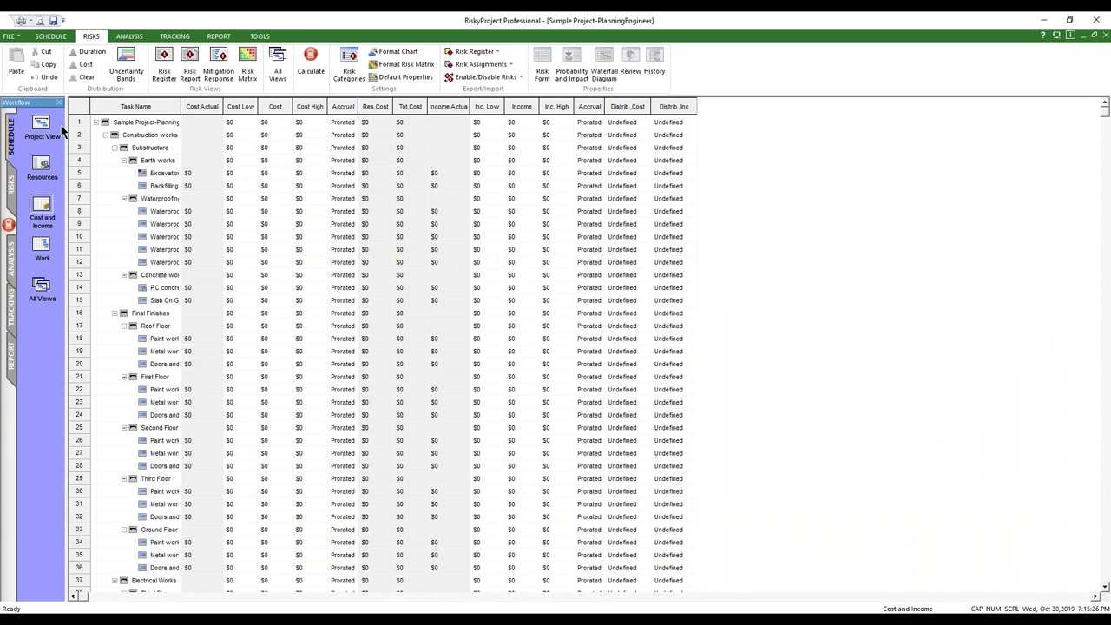
pyautogui.click(15, 40)
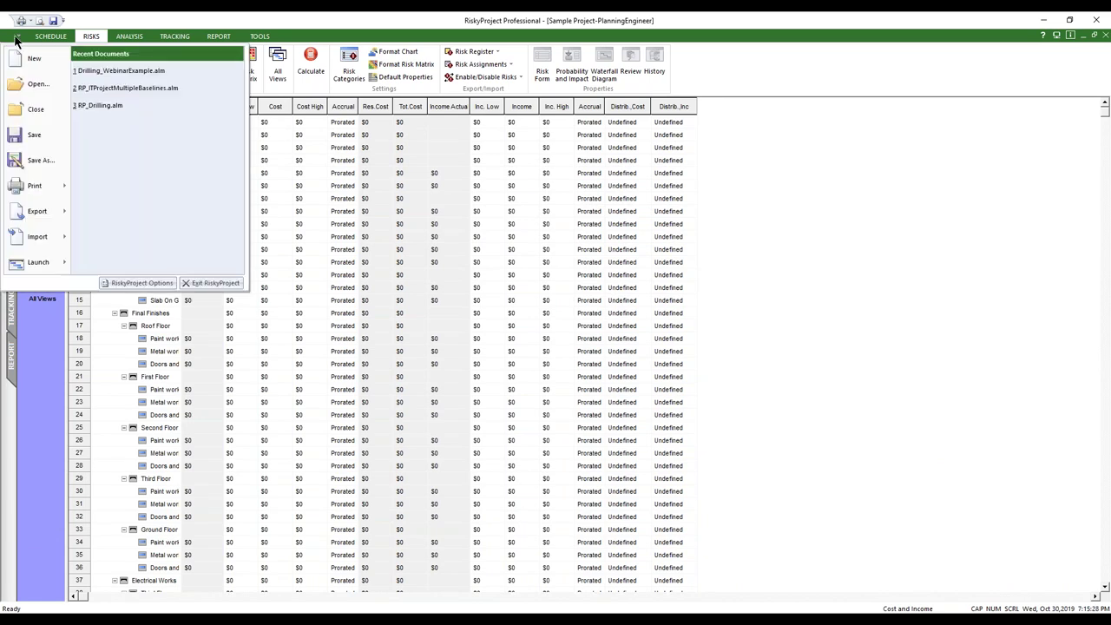
pyautogui.click(122, 72)
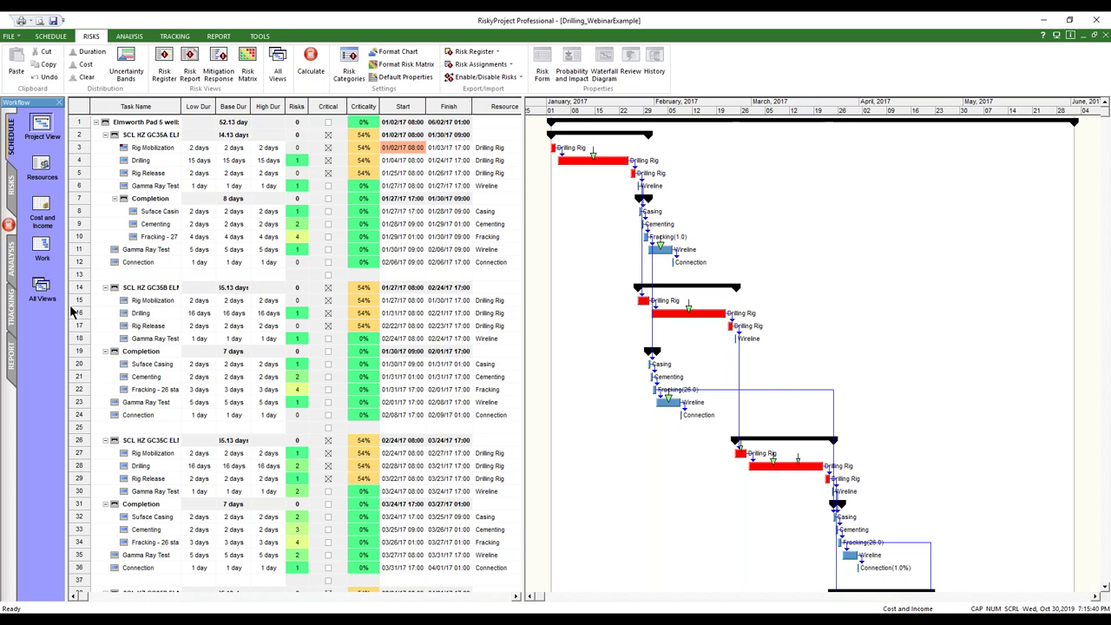
# Assign the Very Critical duration band to the GC35B well tasks in rows 15 to 18
pyautogui.moveTo(74, 300); pyautogui.dragTo(84, 341)
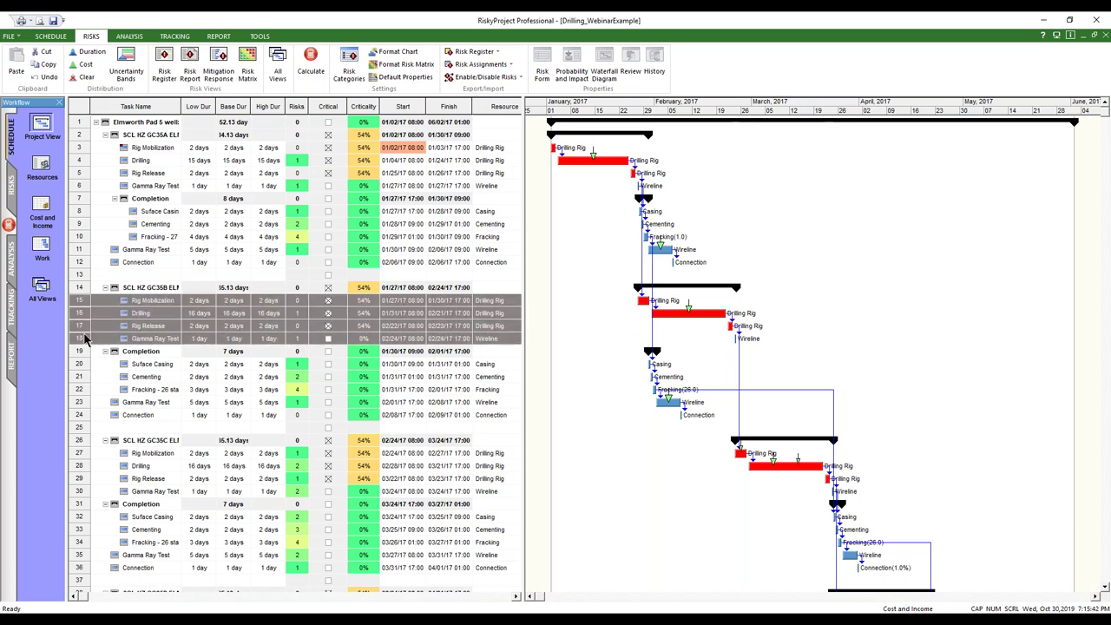
pyautogui.rightClick(85, 340)
pyautogui.click(251, 365)
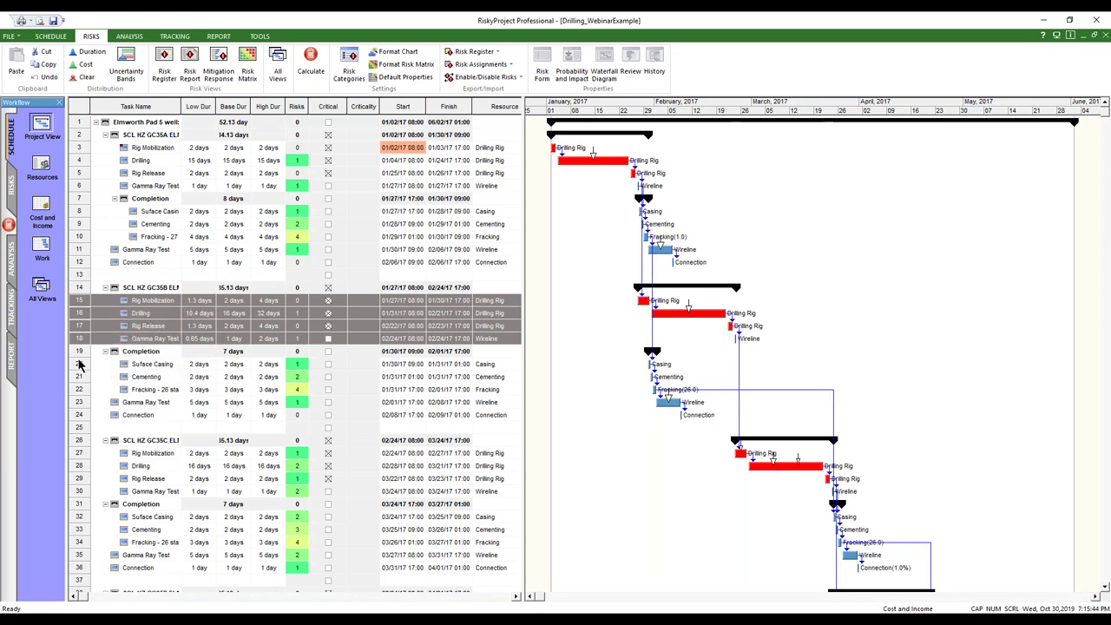
# Assign the High duration band (0.80 - 1.35) to the first well's tasks in rows 1 to 13
pyautogui.moveTo(81, 123); pyautogui.dragTo(74, 276)
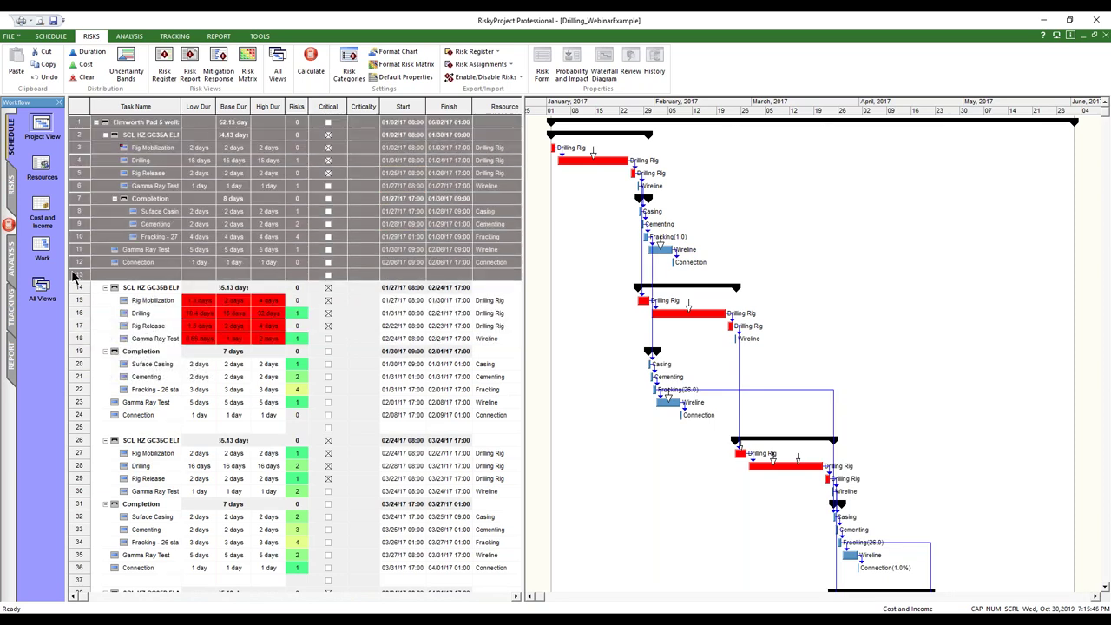
pyautogui.rightClick(77, 258)
pyautogui.click(223, 319)
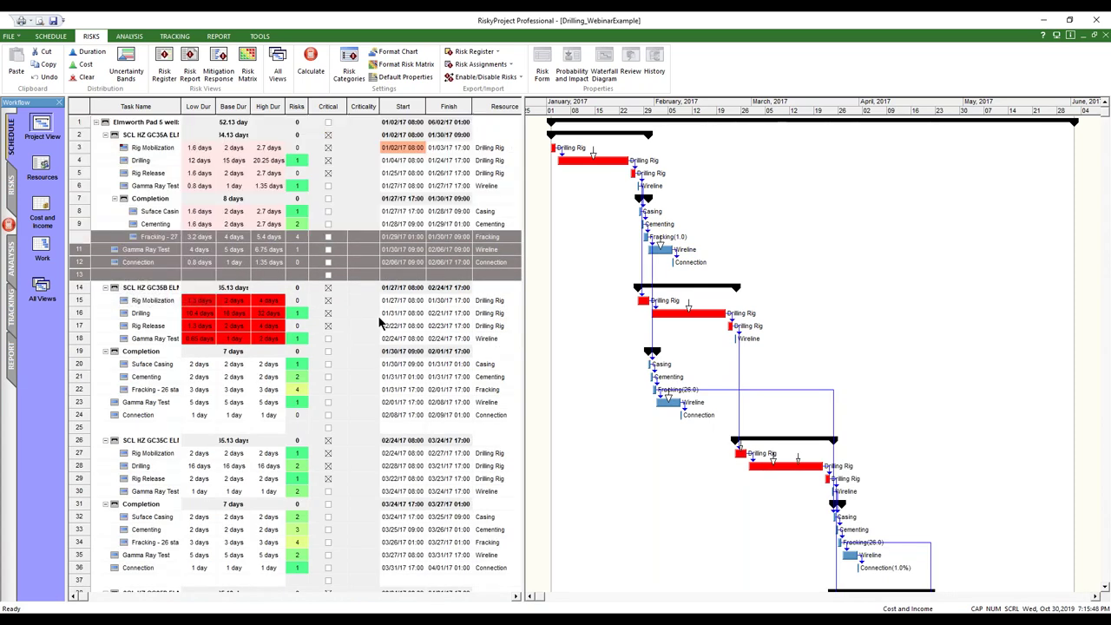
pyautogui.click(379, 316)
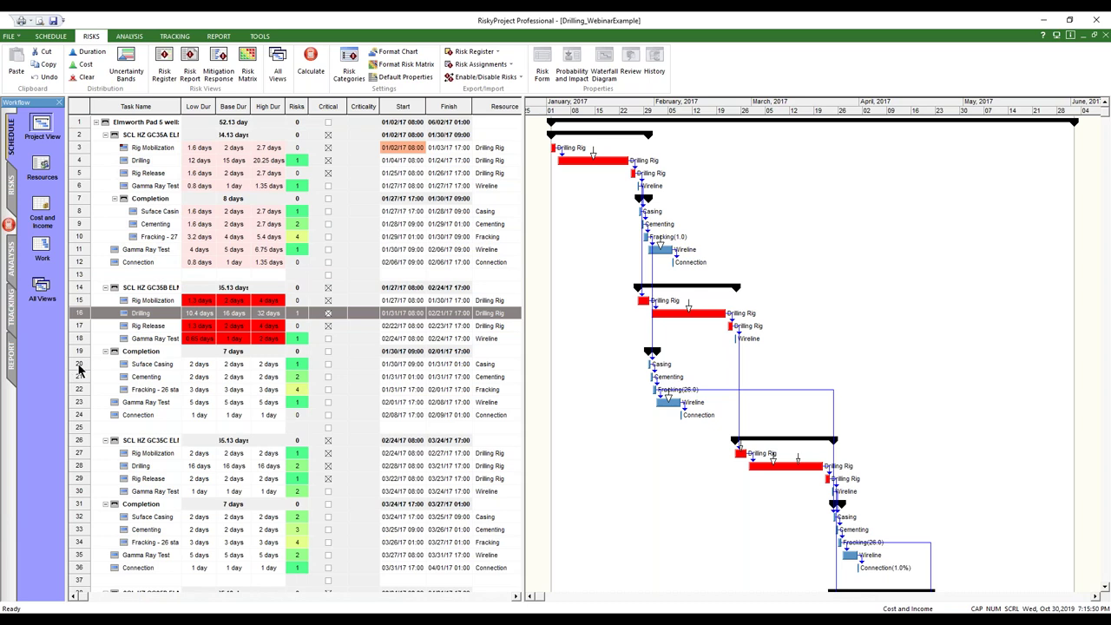
# Assign the Medium duration band (0.90 - 1.25) to the tasks in rows 20 to 34
pyautogui.moveTo(79, 369); pyautogui.dragTo(98, 549)
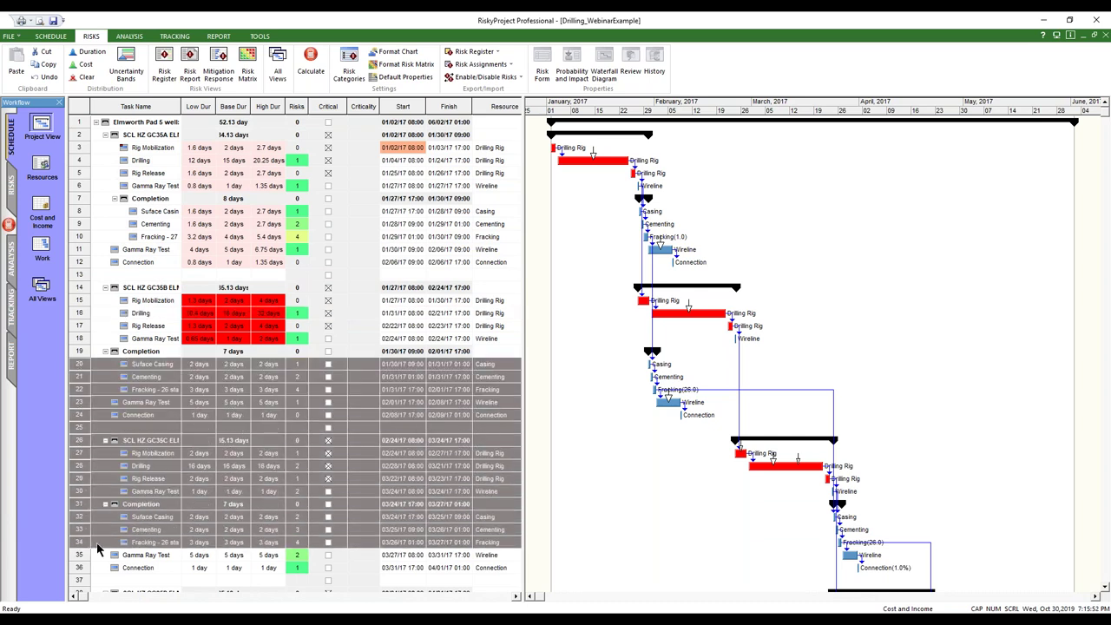
pyautogui.rightClick(79, 416)
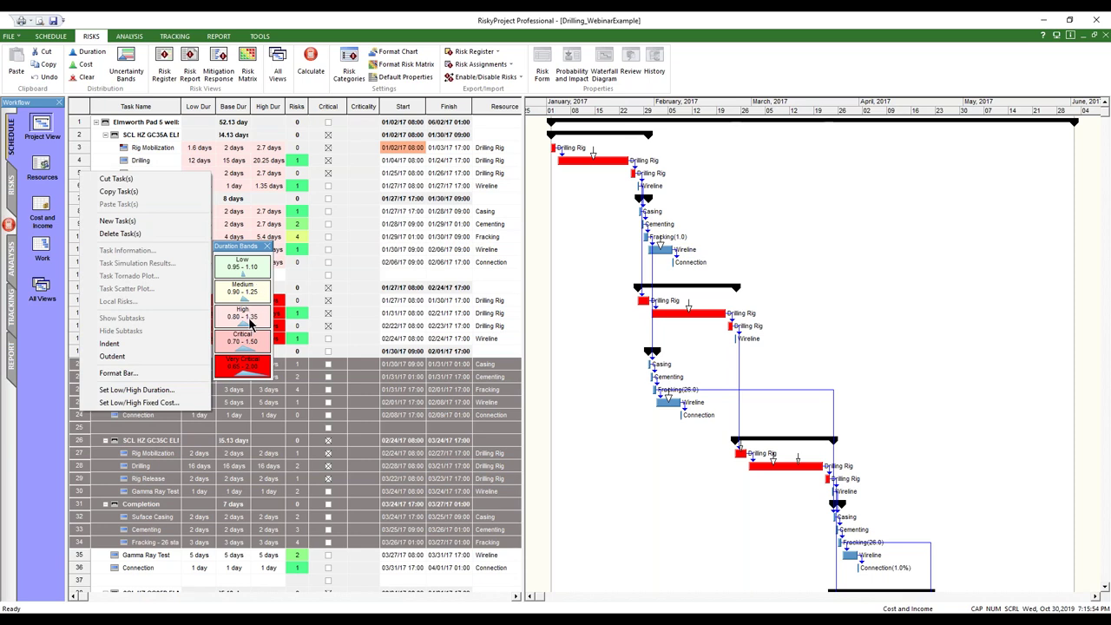
pyautogui.click(254, 290)
pyautogui.click(338, 442)
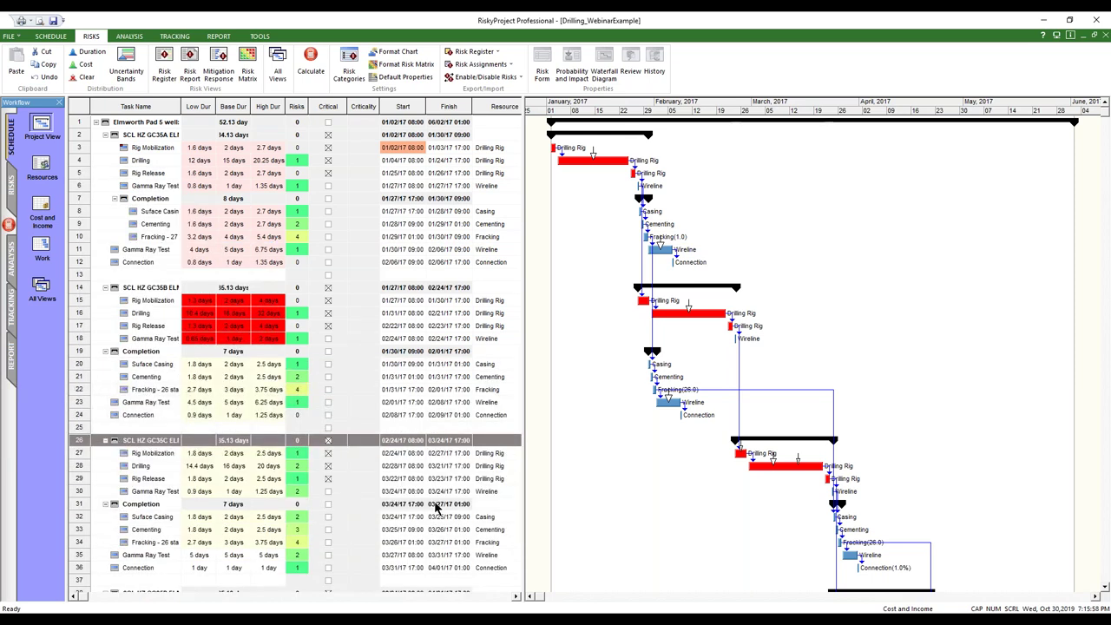
# Assign the Low duration band (0.95 - 1.10) to the GC35D well tasks in rows 39 to 48
pyautogui.scroll(-4, 437, 507)
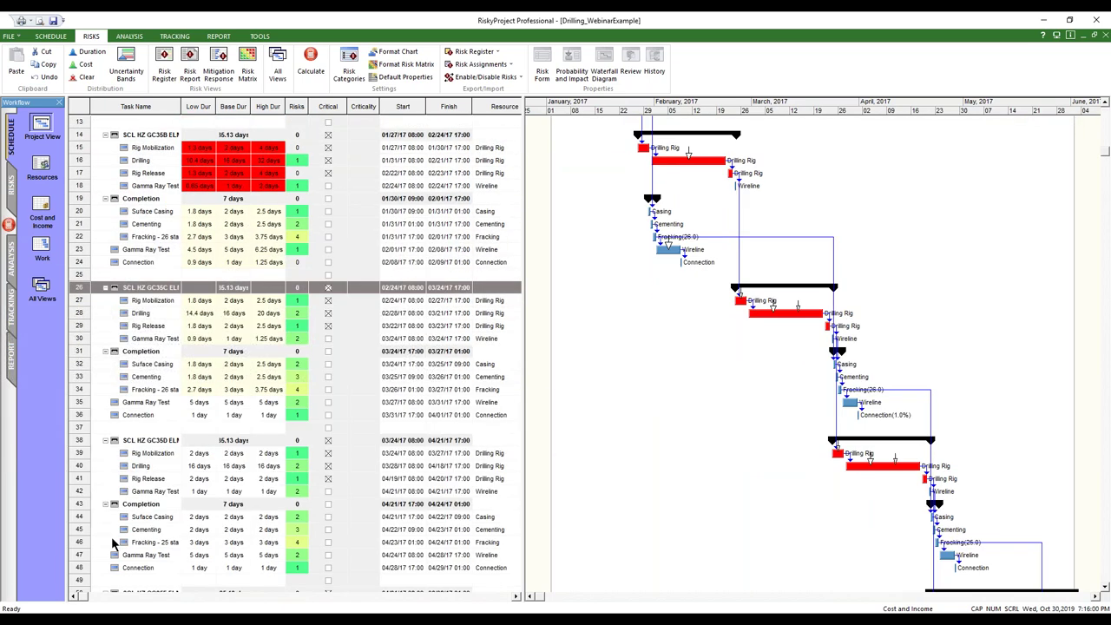
pyautogui.moveTo(84, 577); pyautogui.dragTo(91, 450)
pyautogui.rightClick(91, 454)
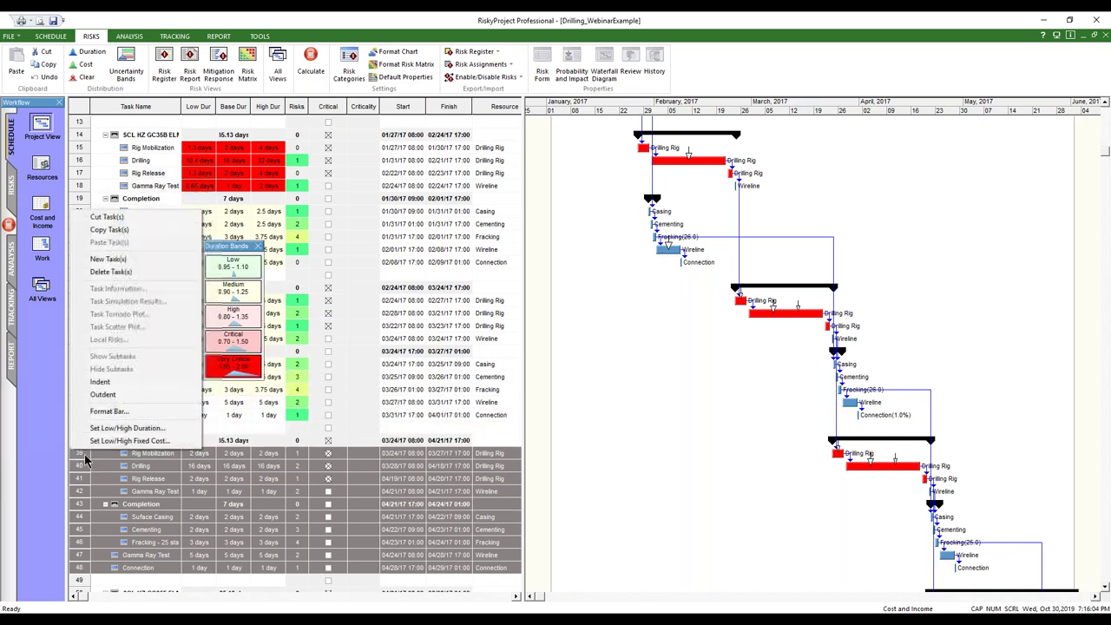
pyautogui.click(249, 271)
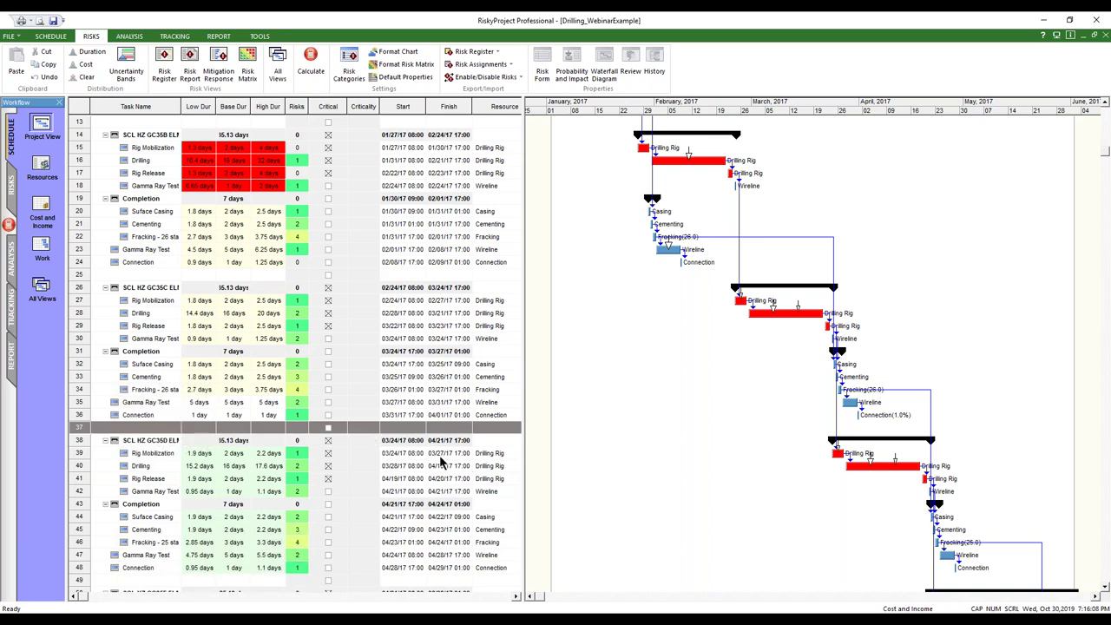
# Run the risk calculation on the drilling schedule with the assigned duration uncertainties
pyautogui.scroll(-3, 429, 451)
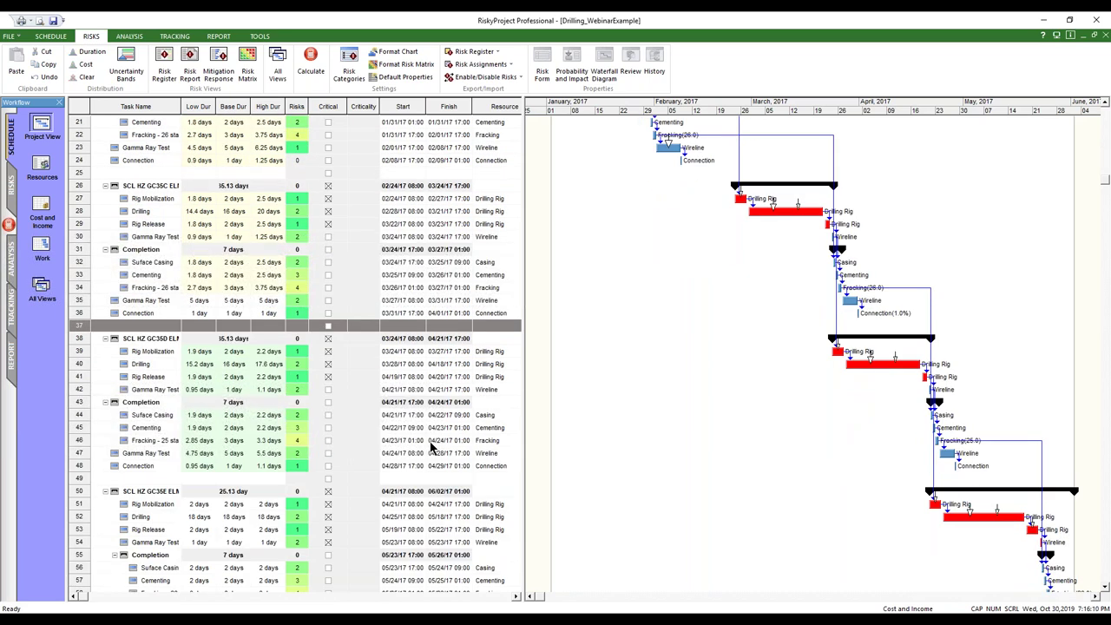
pyautogui.click(311, 60)
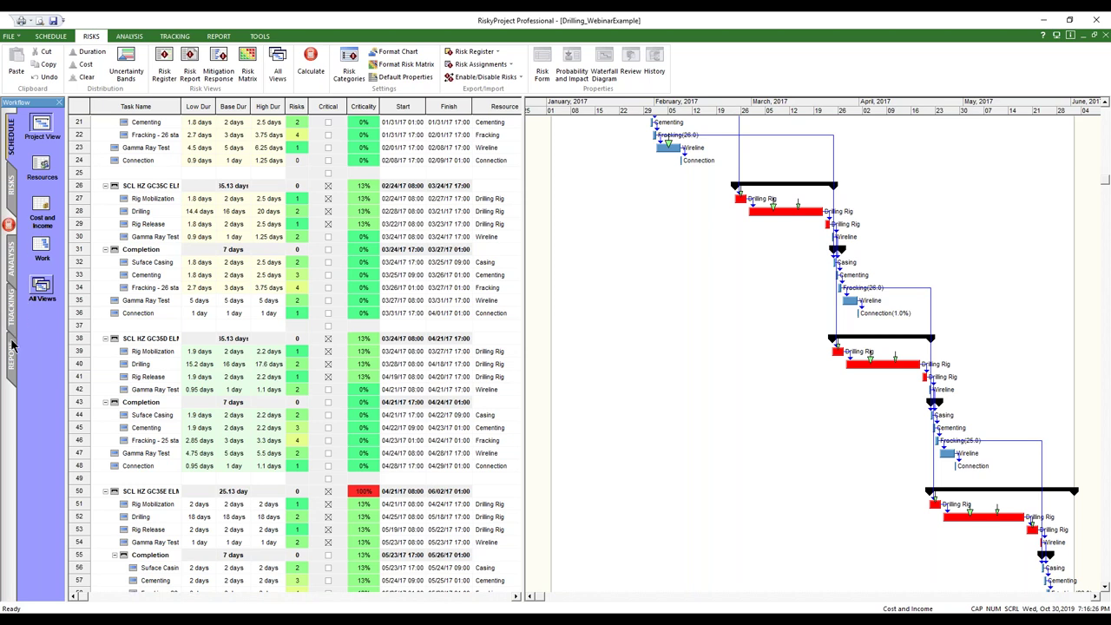
# Open the risk assignments and review the outcome types available for the first Fracking - 27 stages assignment, keeping Relative delay
pyautogui.click(13, 199)
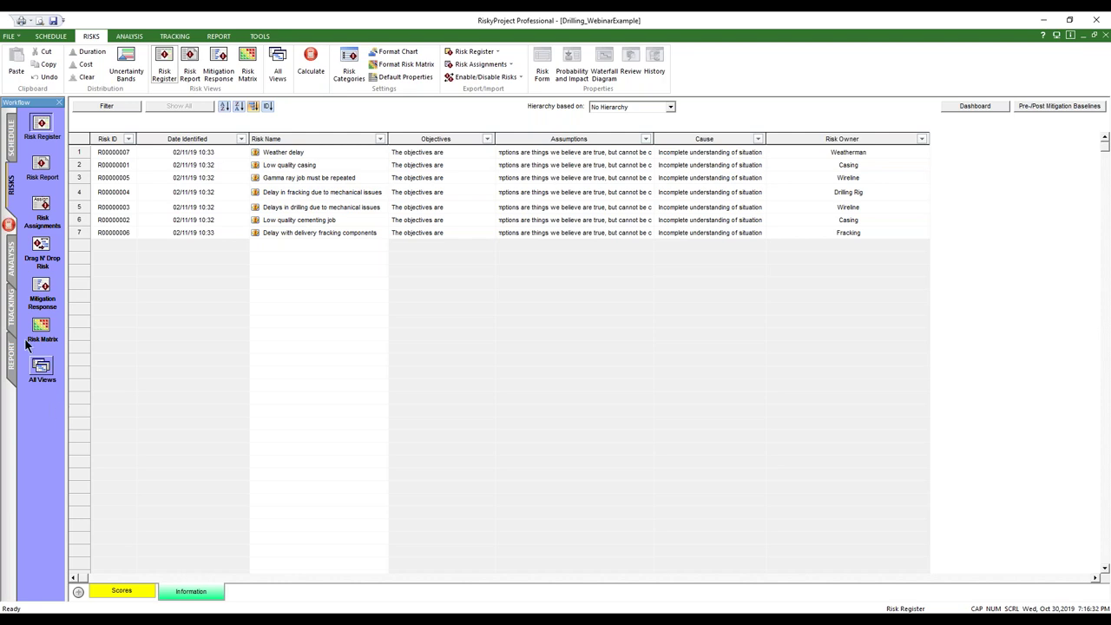
pyautogui.click(43, 208)
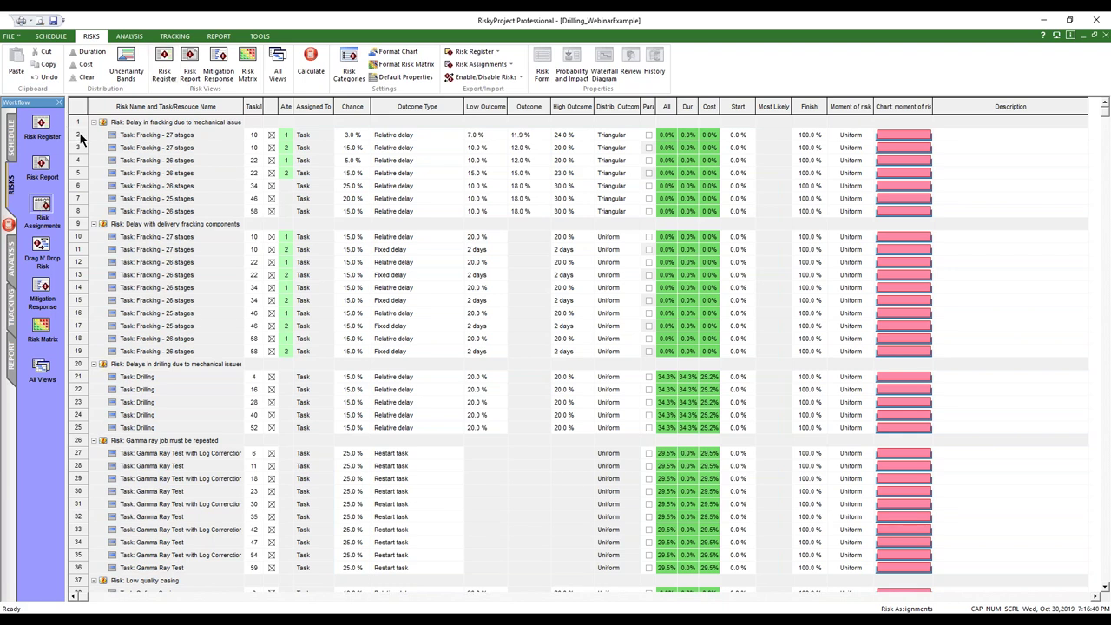
pyautogui.click(78, 135)
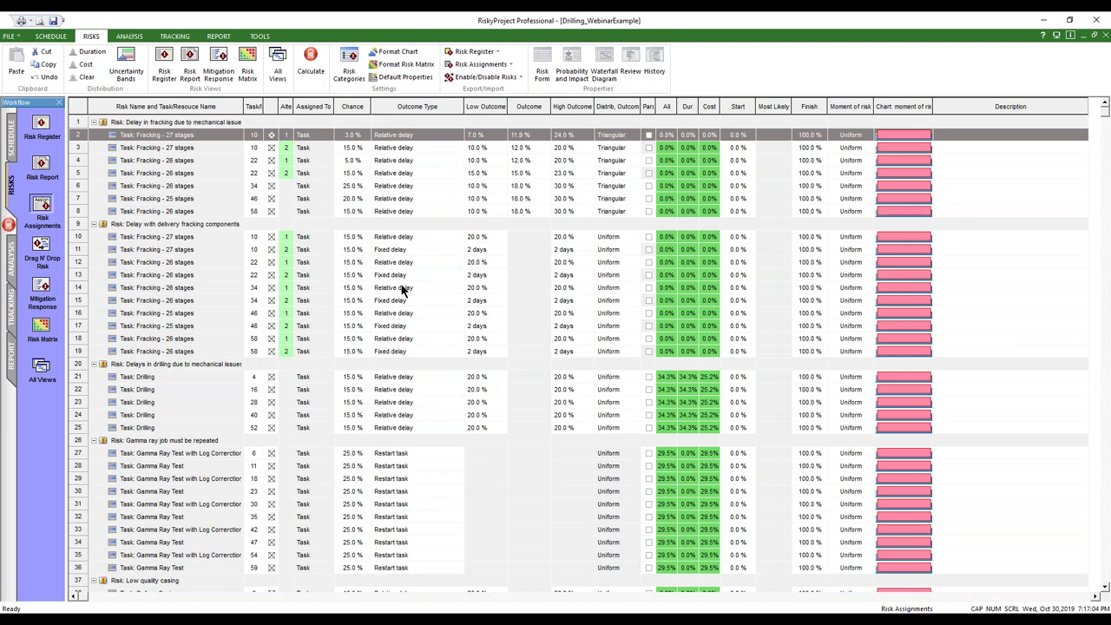
pyautogui.click(450, 135)
pyautogui.click(455, 134)
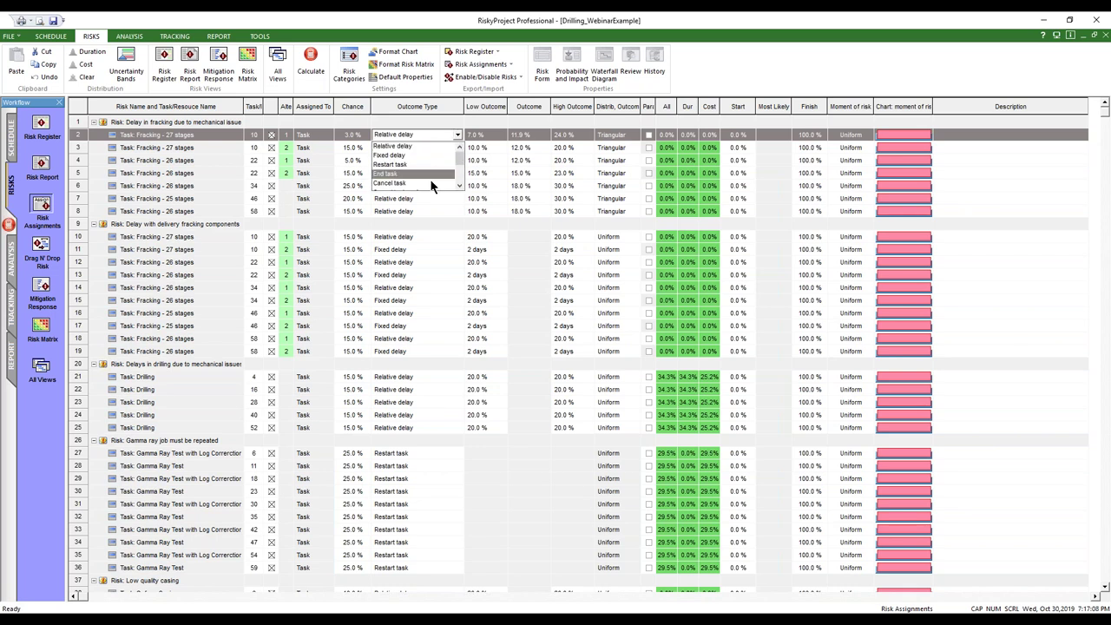
pyautogui.scroll(-1, 458, 190)
pyautogui.scroll(-5, 457, 190)
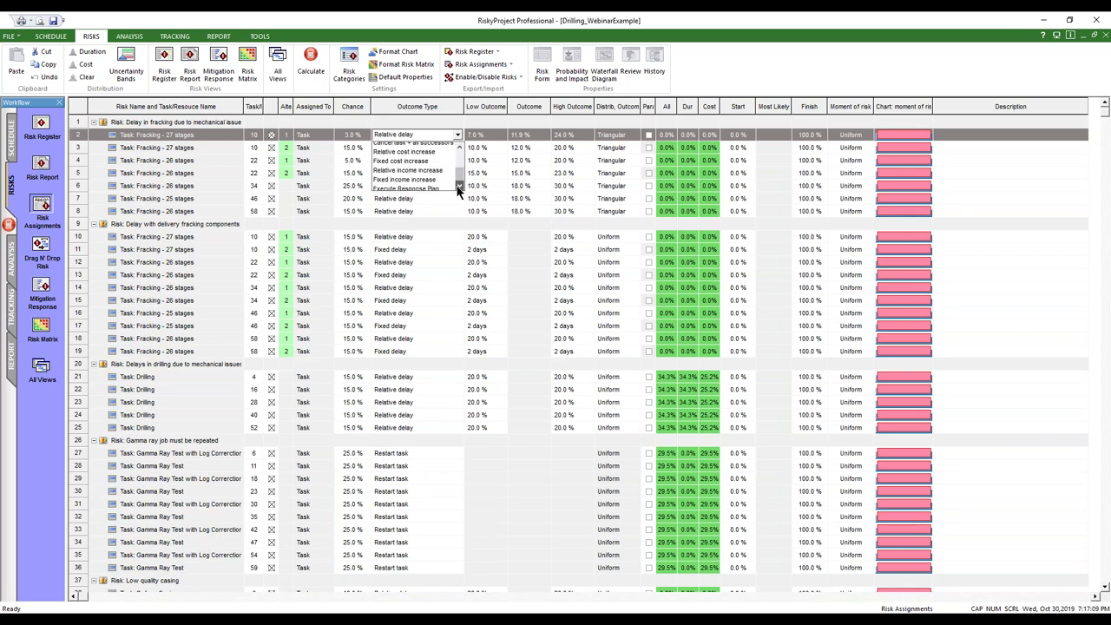
pyautogui.scroll(5, 420, 143)
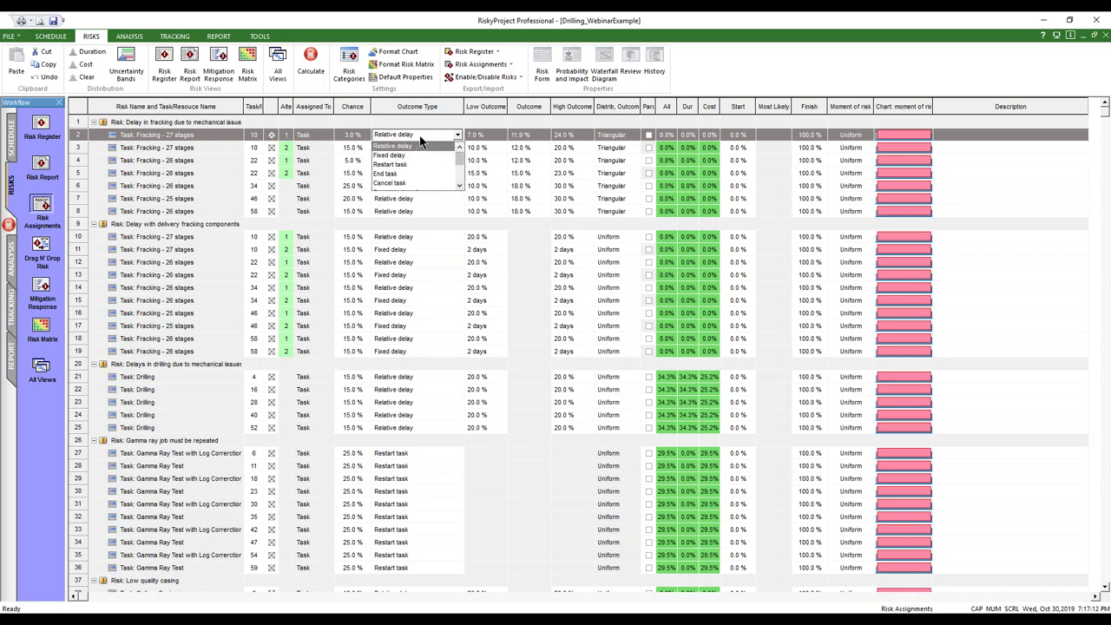
pyautogui.click(420, 143)
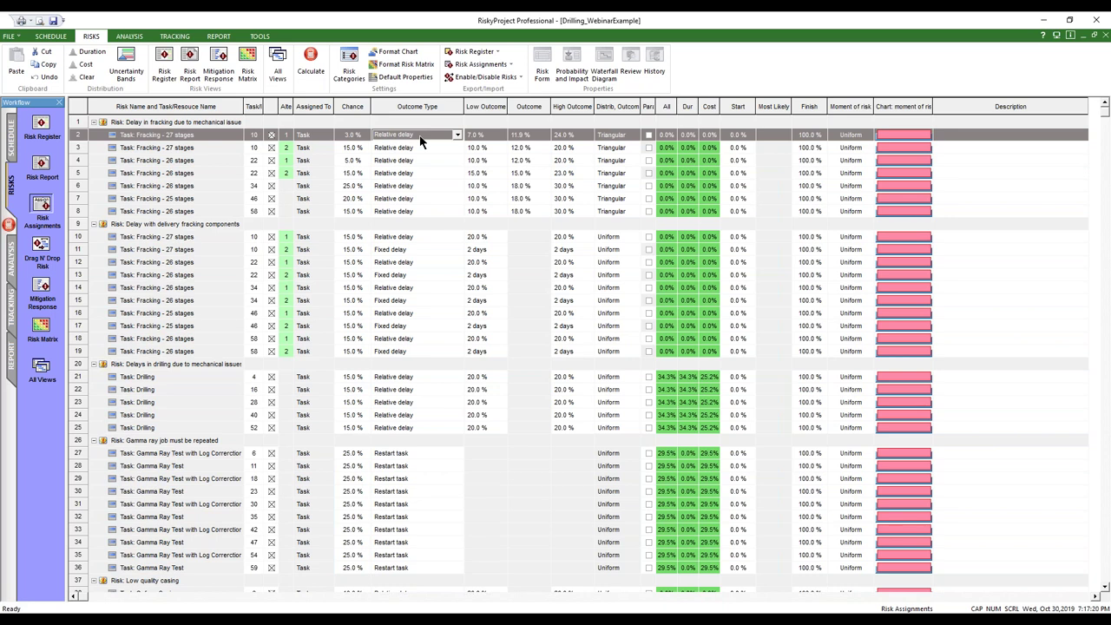
# Set the low outcome of the first Fracking - 27 stages assignment under Delay in fracking due to mechanical issues to 4.0 %
pyautogui.click(469, 300)
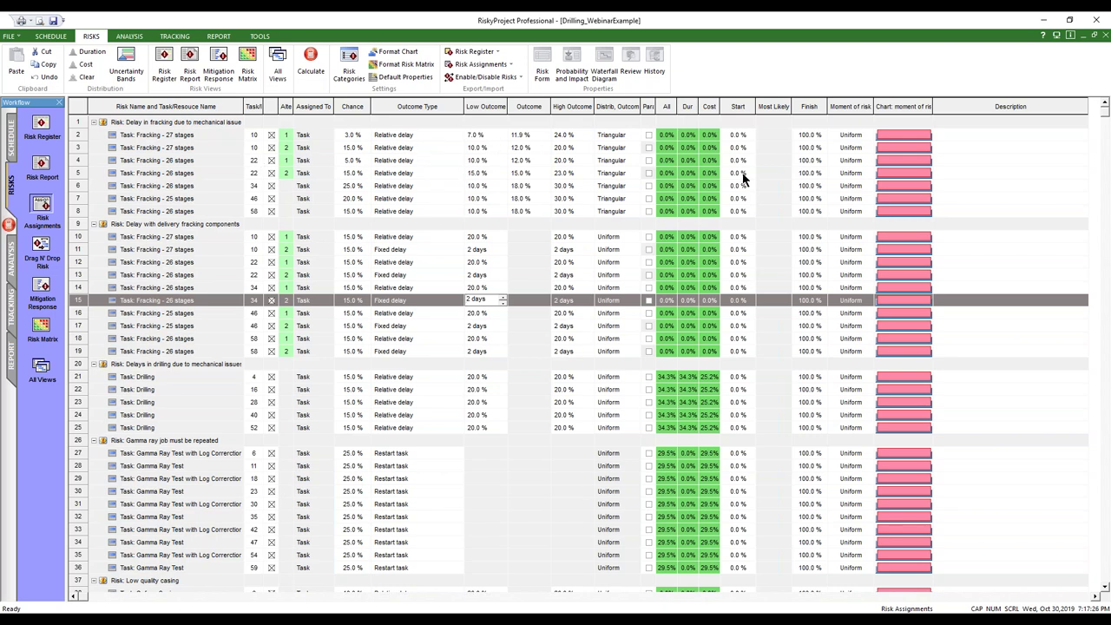
pyautogui.click(490, 138)
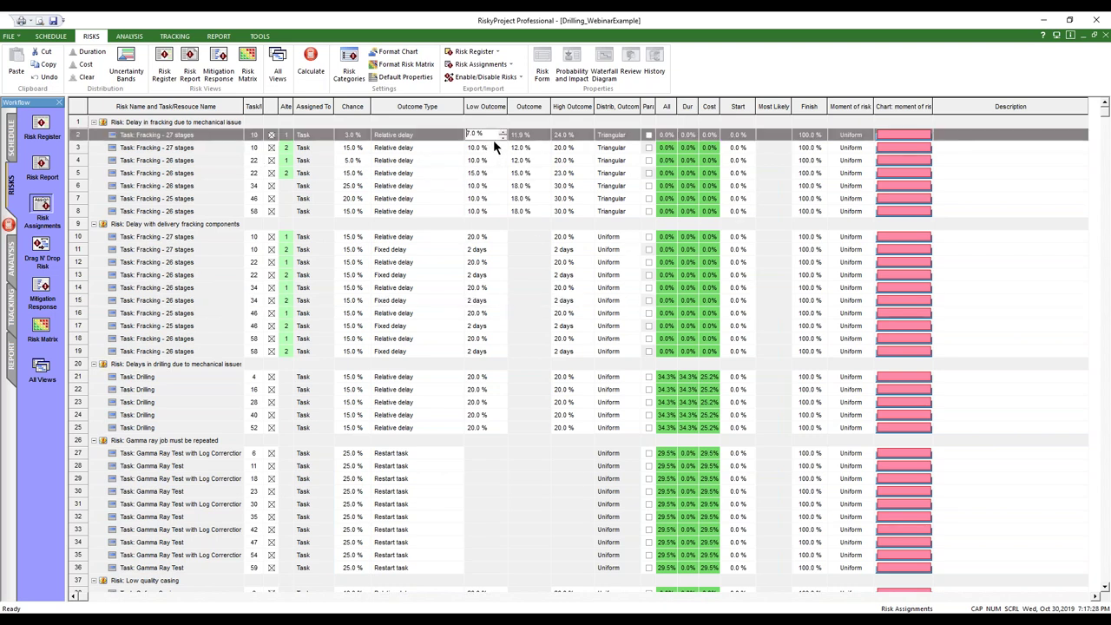
pyautogui.write('5')
pyautogui.click(501, 137)
pyautogui.click(499, 160)
pyautogui.click(554, 198)
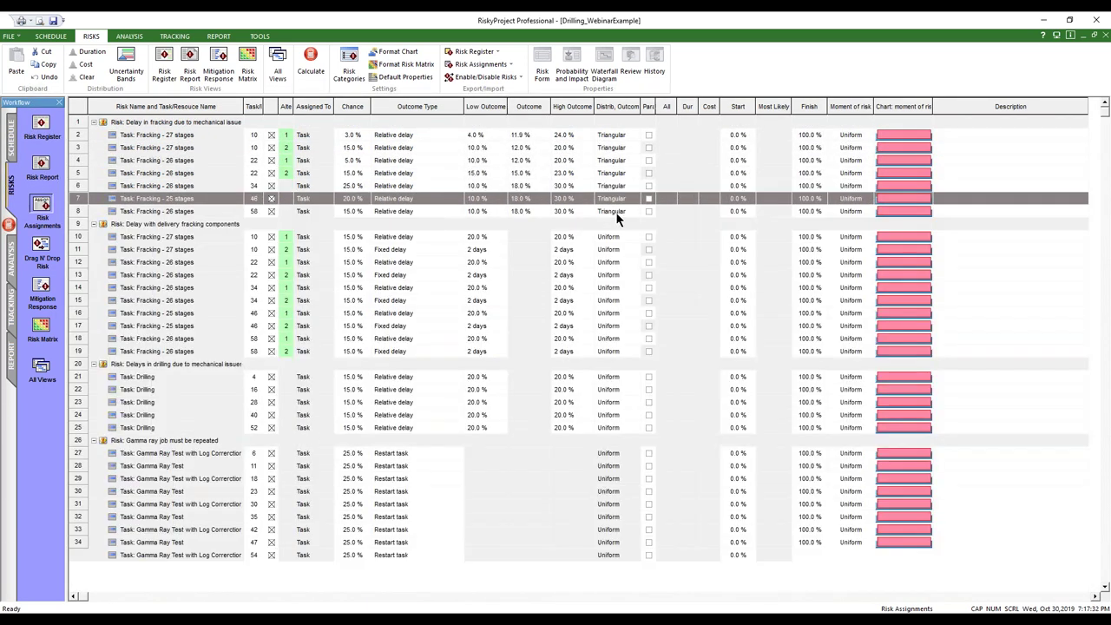
# Open the risk assignment information for the first fracking delay assignment and reassign it to the Rig Release task
pyautogui.click(79, 137)
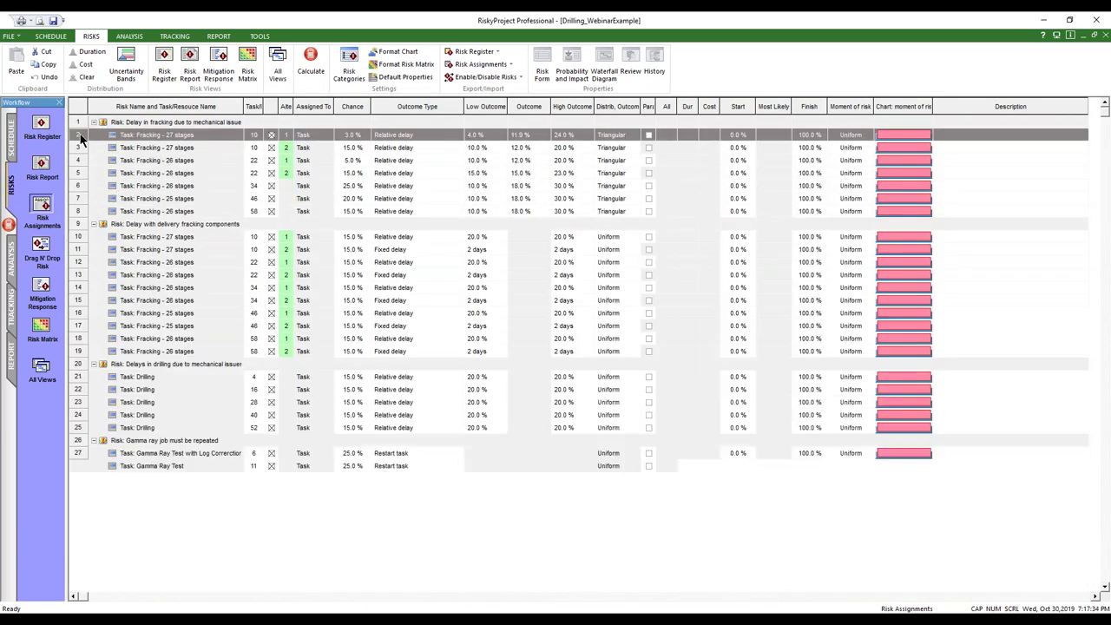
pyautogui.doubleClick(80, 137)
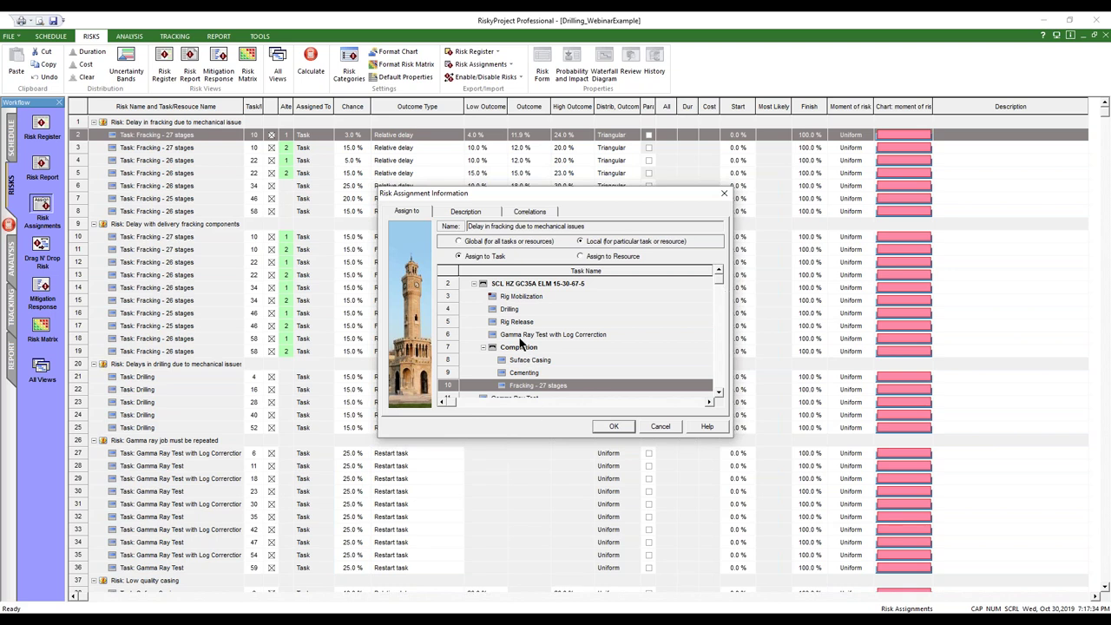
pyautogui.click(519, 322)
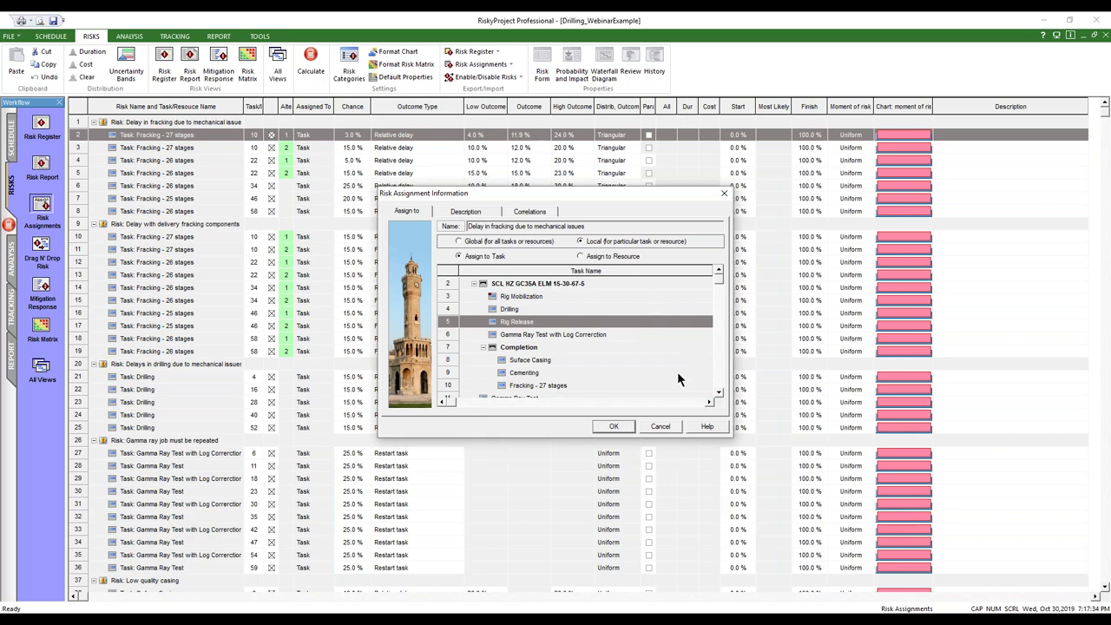
# Add a correlation with the Weather delay risk assigned to the Suface Casing task
pyautogui.click(462, 214)
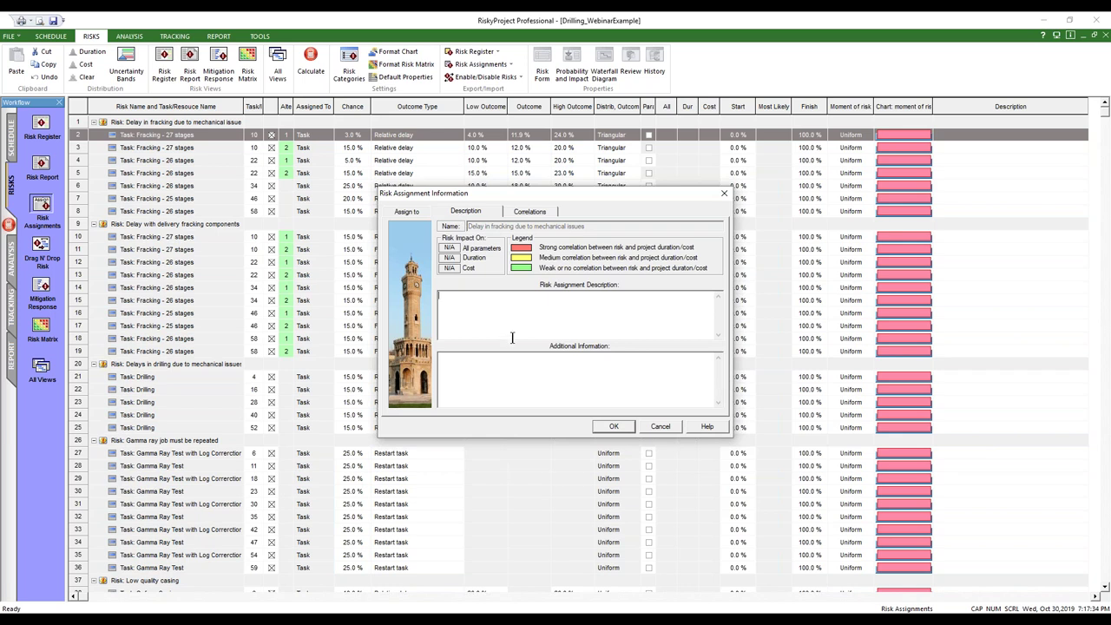
pyautogui.click(510, 211)
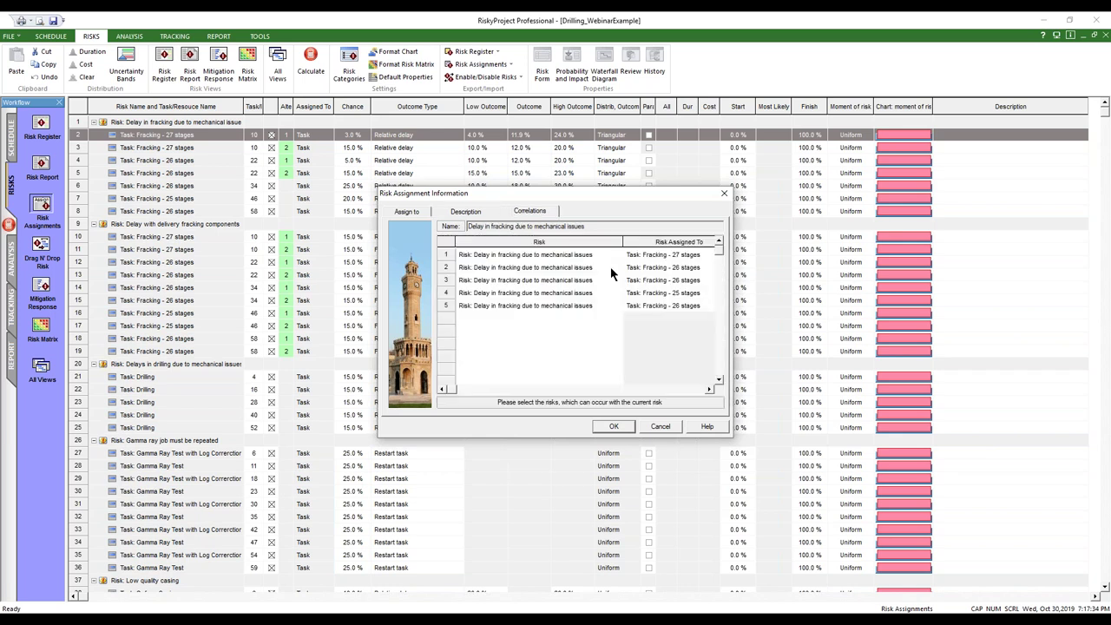
pyautogui.click(503, 319)
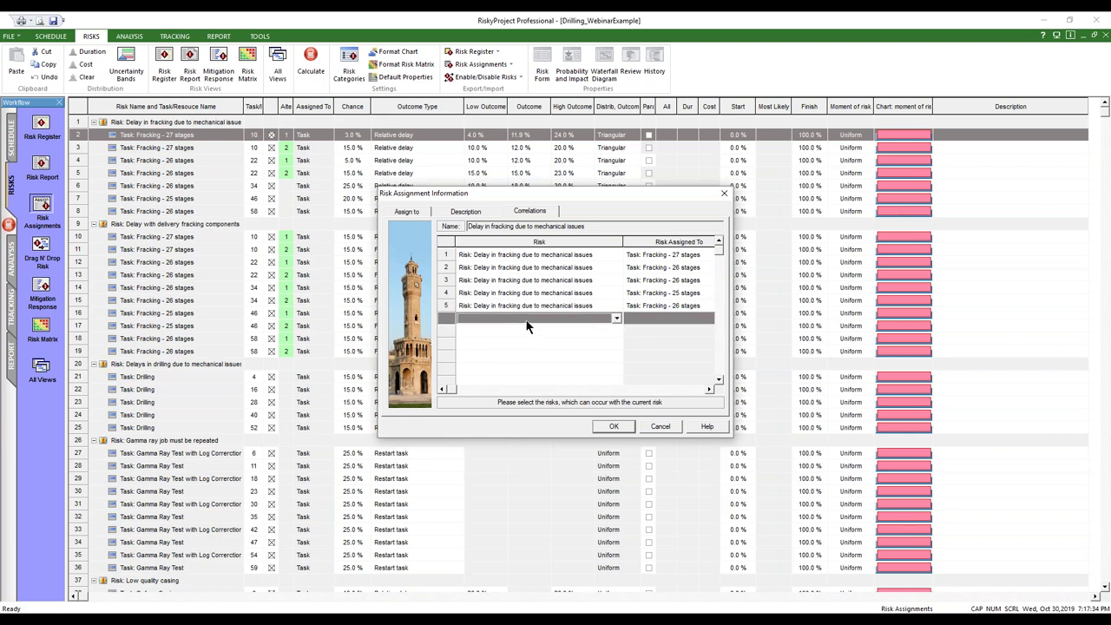
pyautogui.click(606, 319)
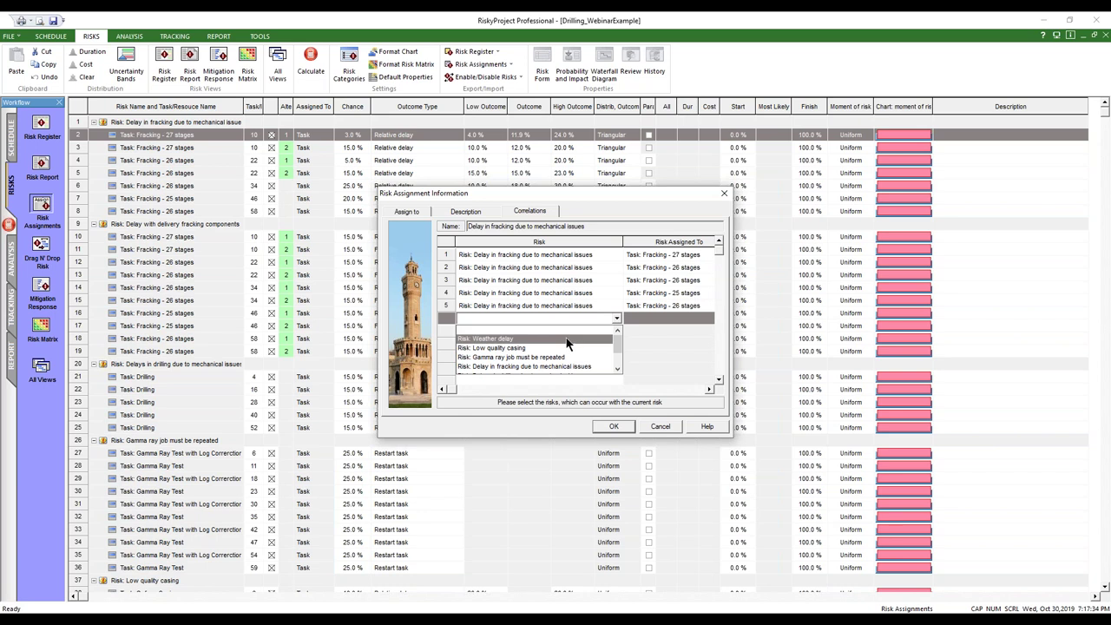
pyautogui.click(570, 338)
pyautogui.click(683, 320)
pyautogui.click(683, 319)
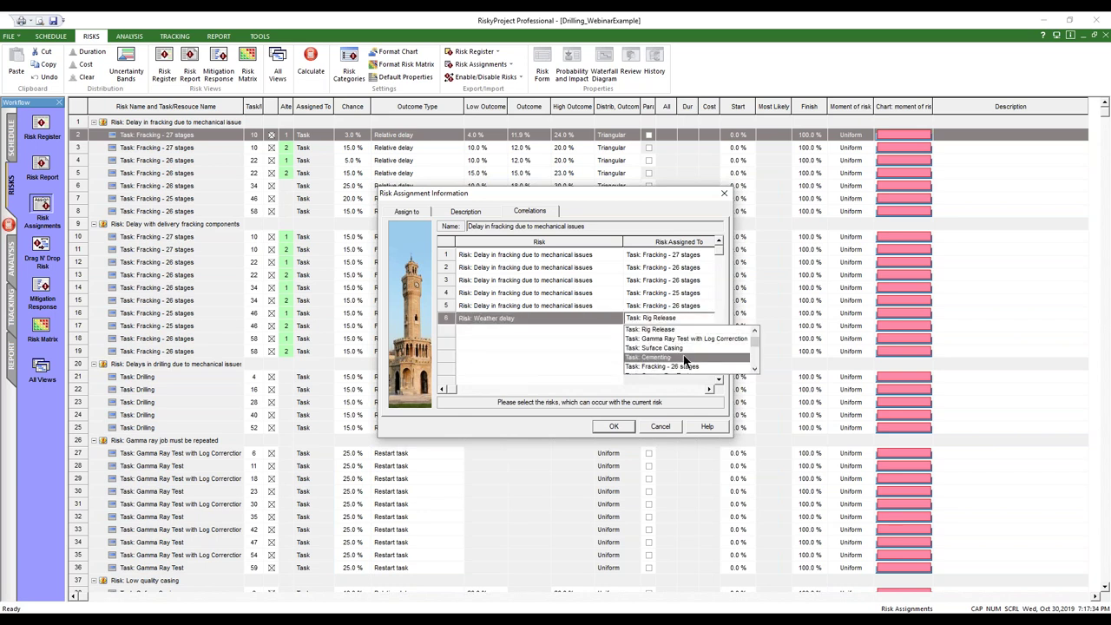
pyautogui.click(683, 348)
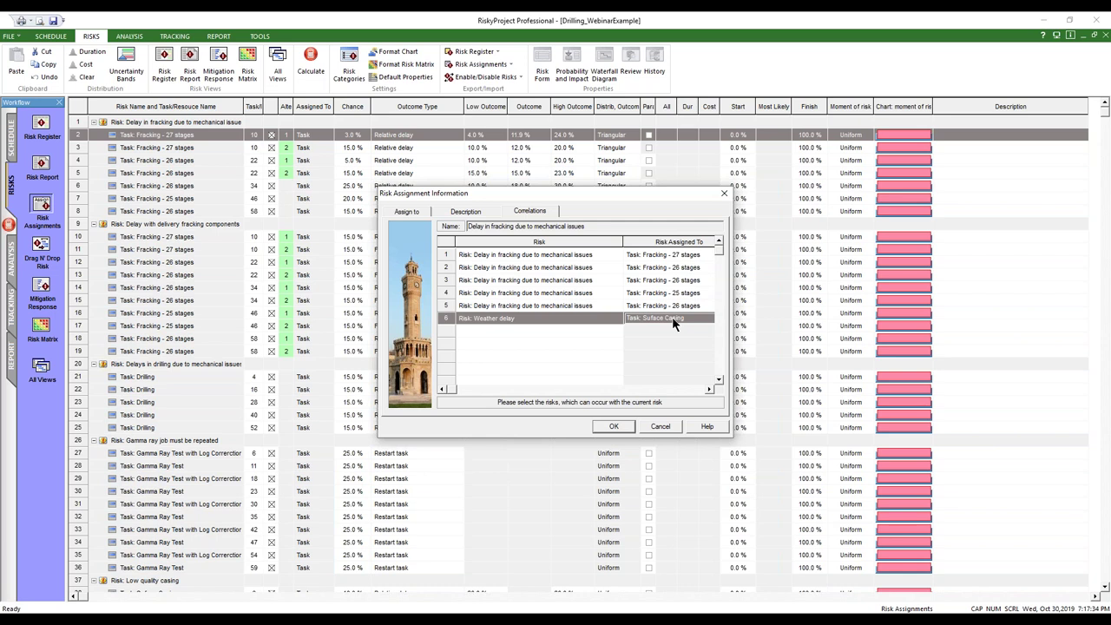
# Delete the Weather delay correlation and apply the risk assignment information
pyautogui.rightClick(457, 318)
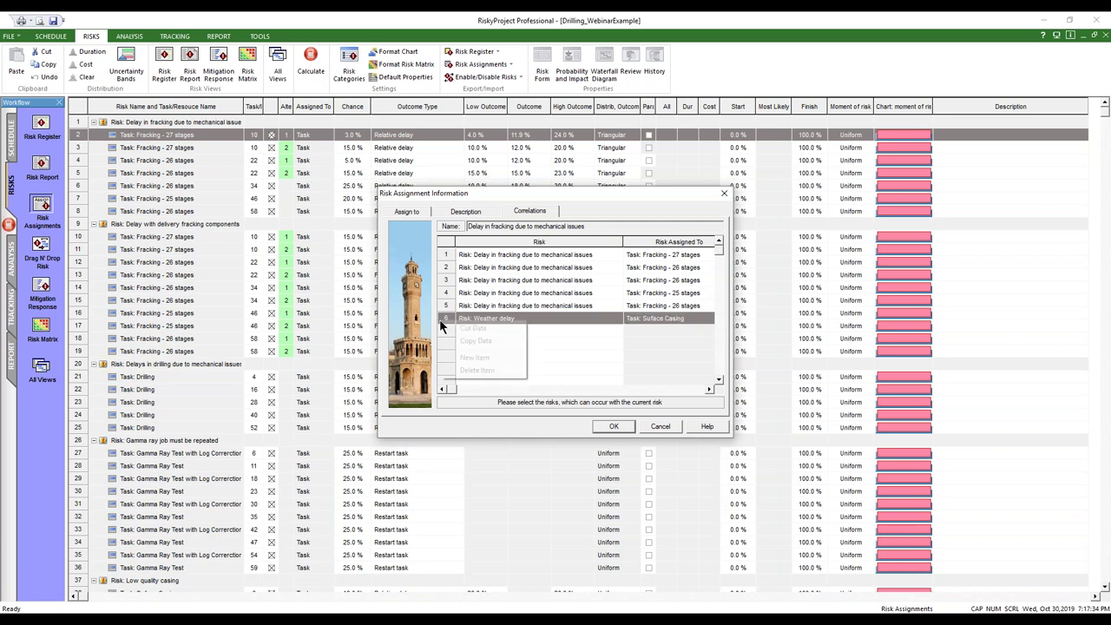
pyautogui.click(476, 370)
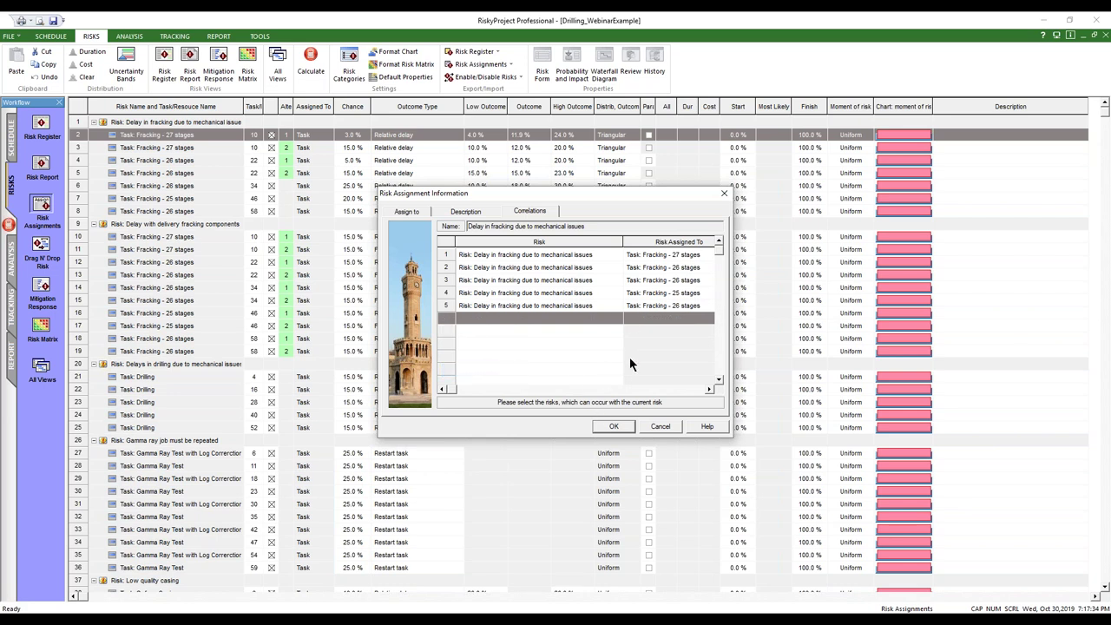
pyautogui.click(614, 426)
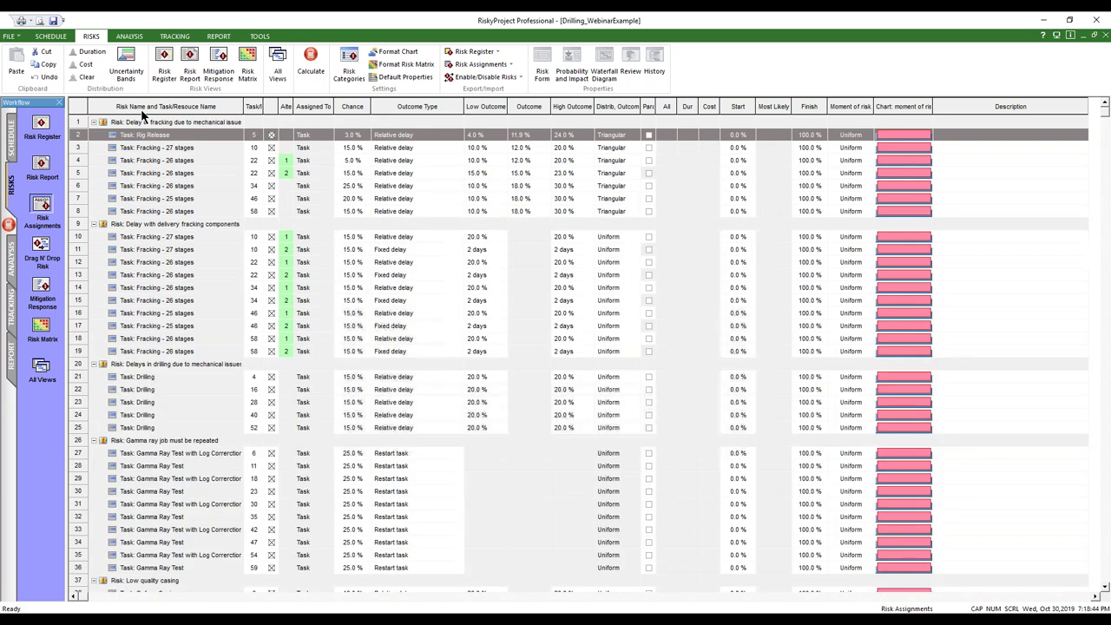
# Open the risk outcomes of the Rig Release assignment and try the BetaPert distribution
pyautogui.rightClick(81, 142)
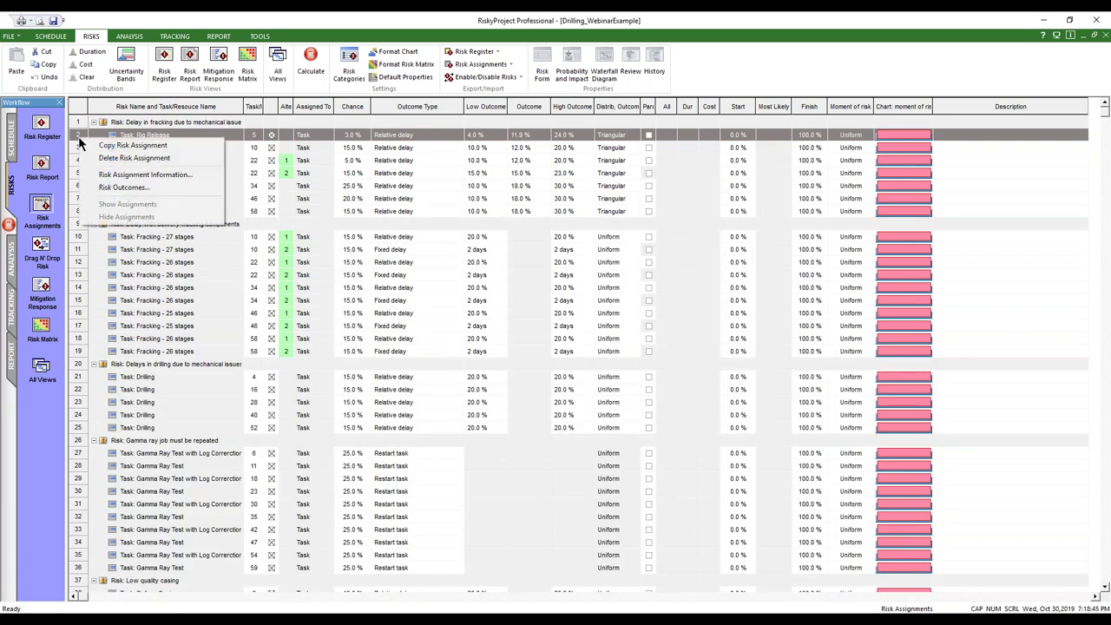
pyautogui.click(105, 188)
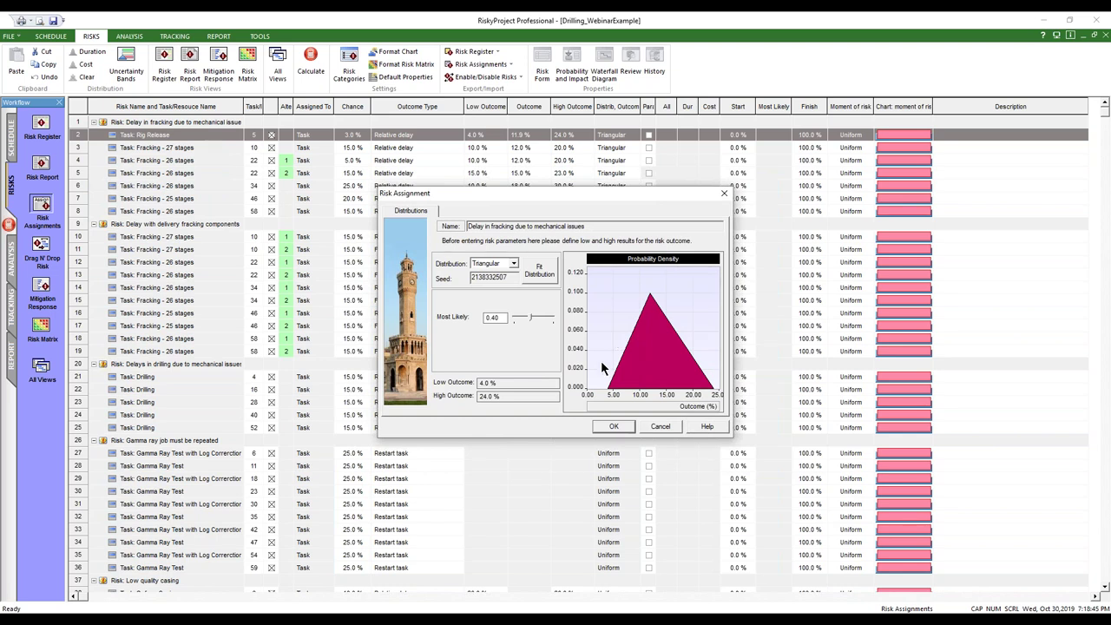
pyautogui.click(511, 265)
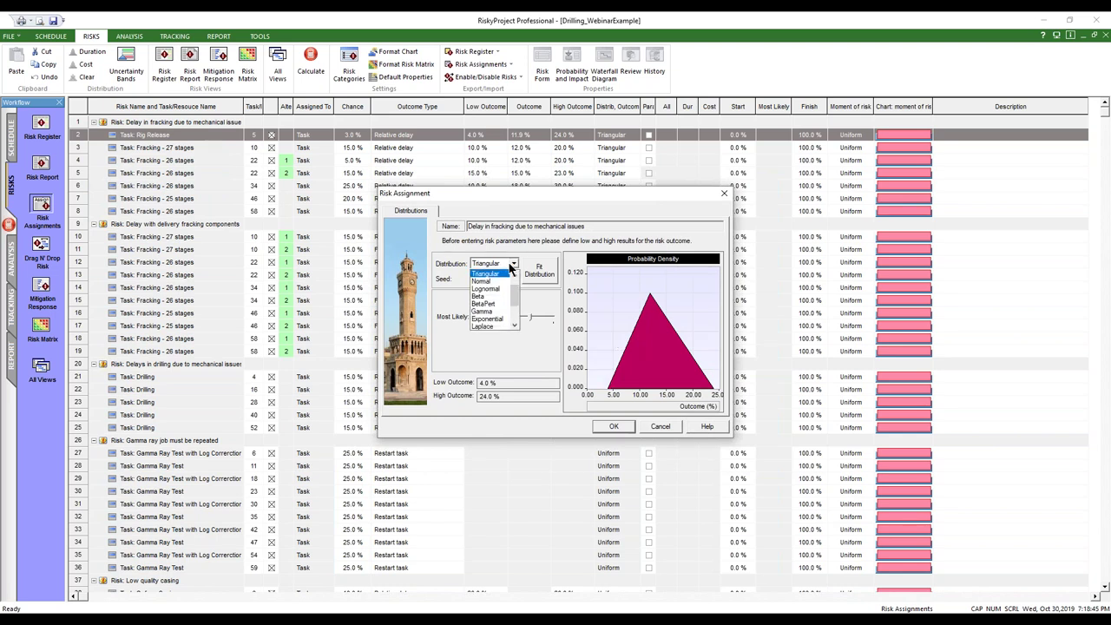
pyautogui.click(424, 276)
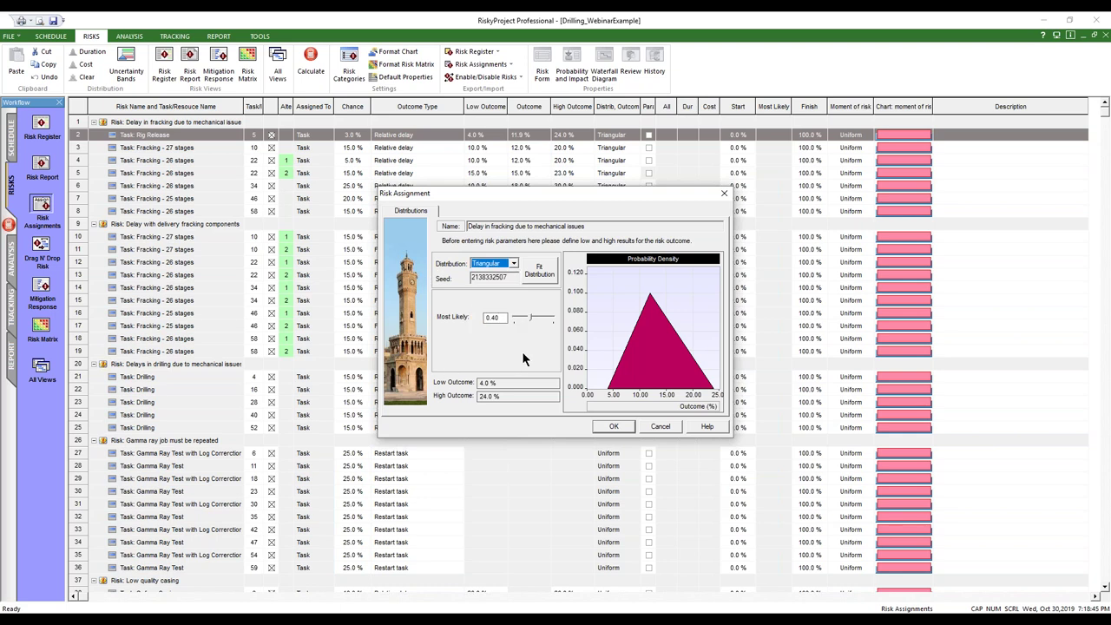
pyautogui.click(513, 263)
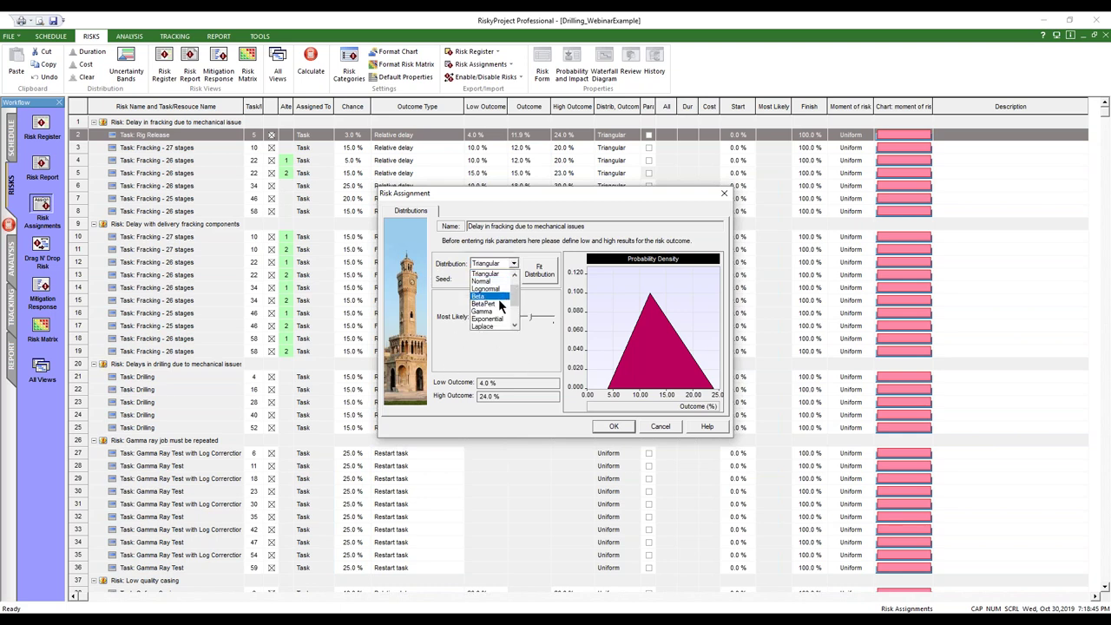
pyautogui.click(500, 303)
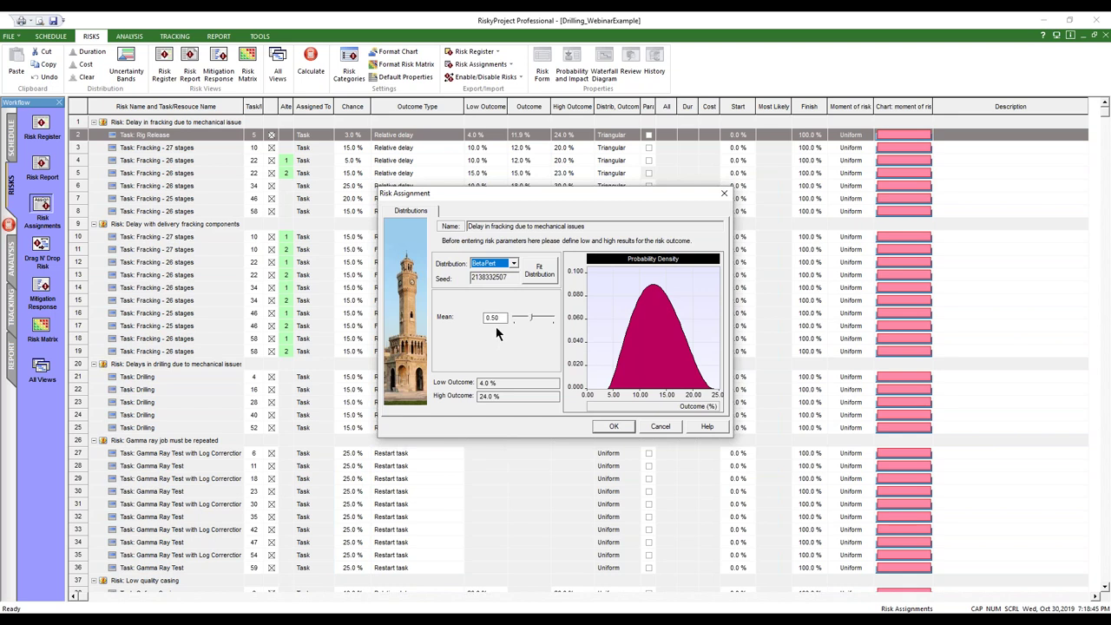
# Try the Lognormal distribution with P1/P99 bounds and with mean and standard deviation parameters
pyautogui.click(513, 263)
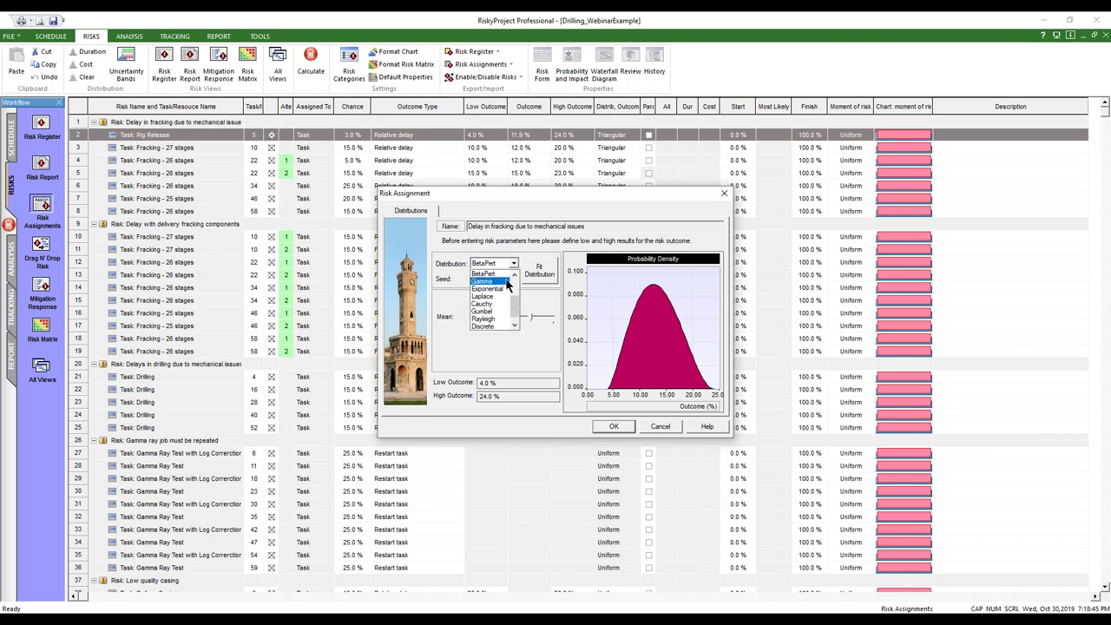
pyautogui.scroll(1, 512, 272)
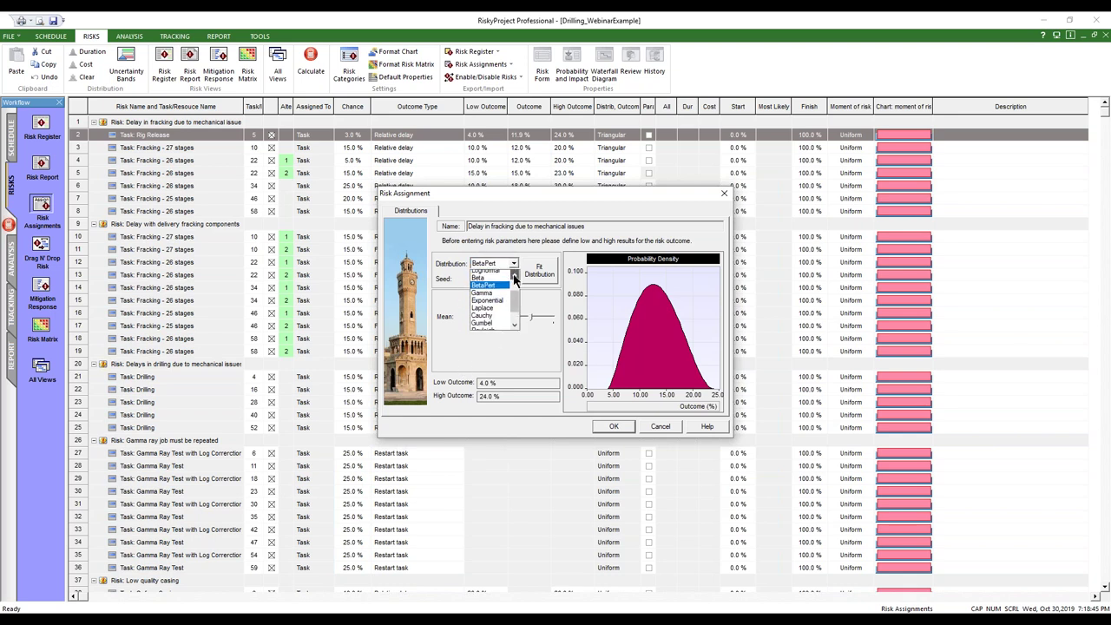
pyautogui.click(496, 273)
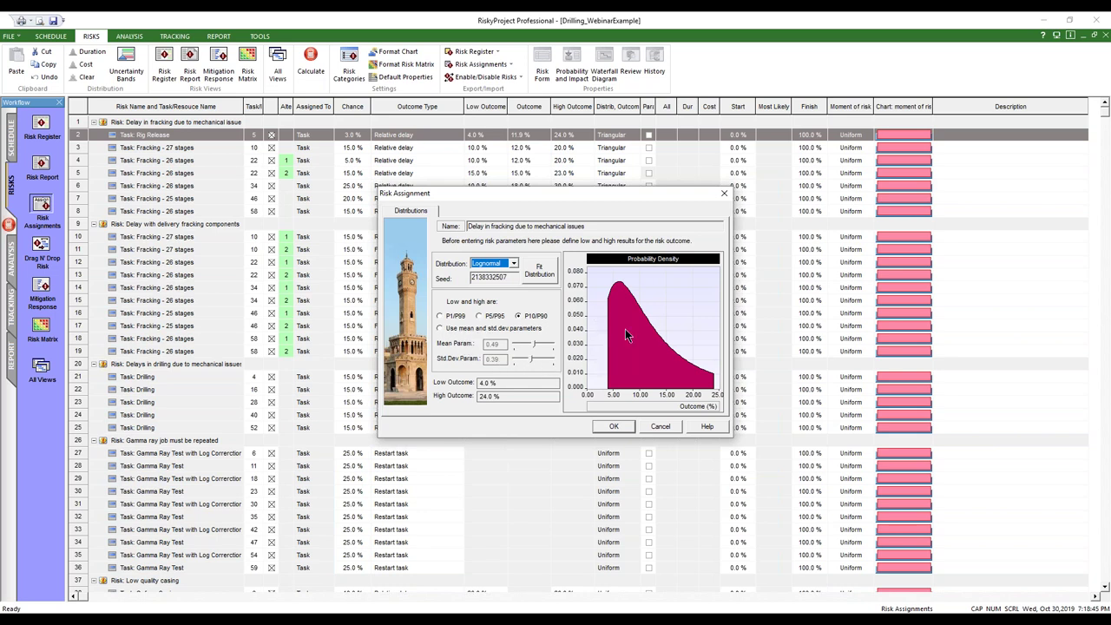
pyautogui.click(442, 316)
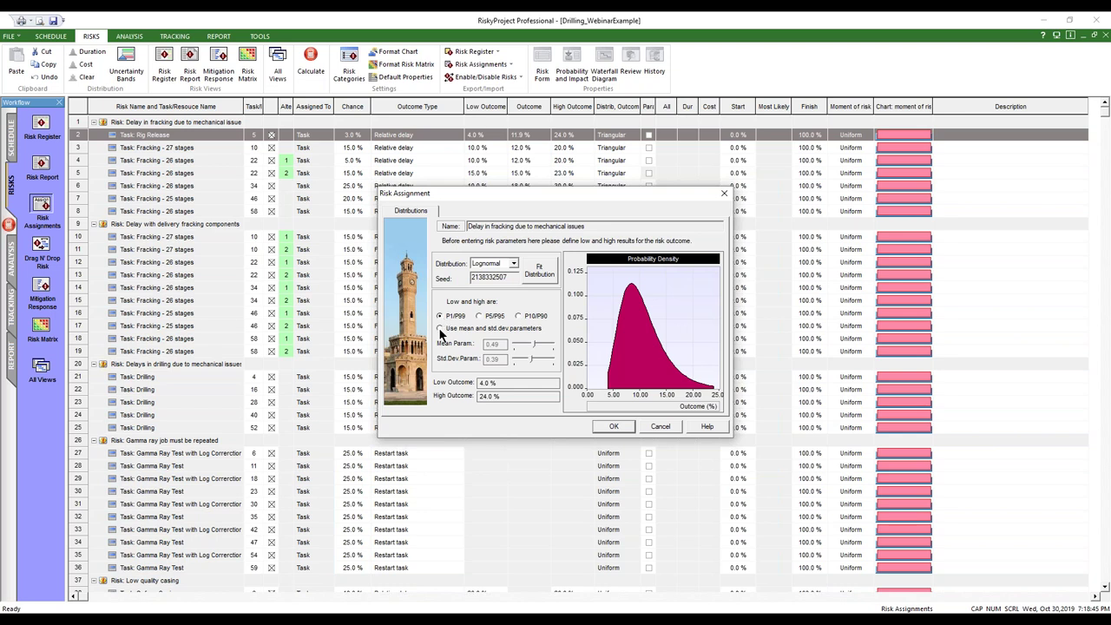
pyautogui.click(440, 329)
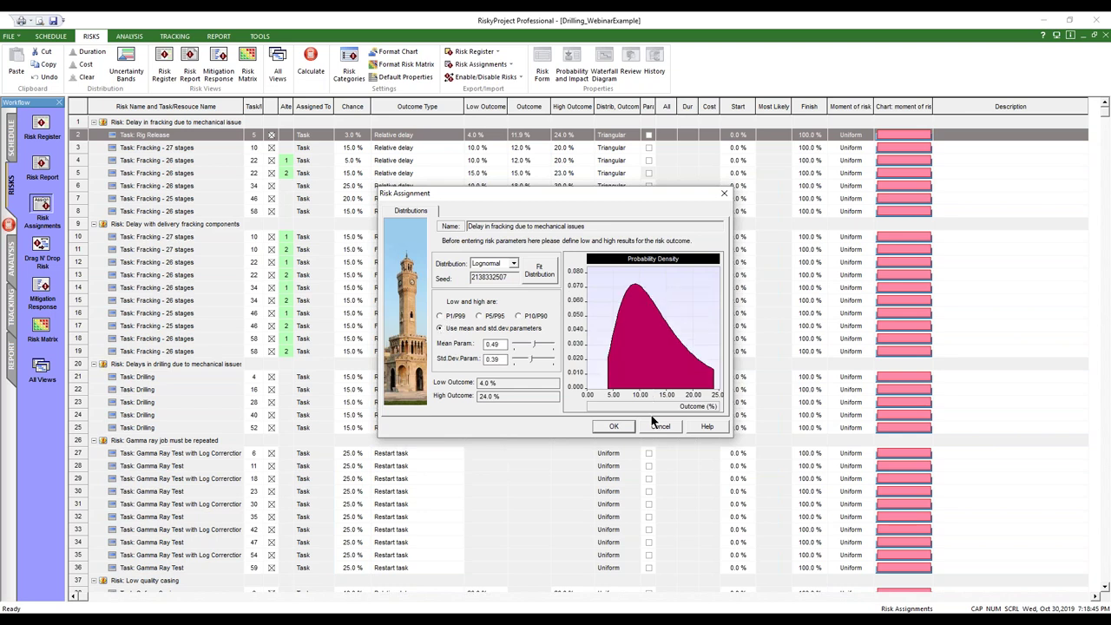
# Set the outcome distribution of the Rig Release assignment back to Triangular
pyautogui.click(513, 263)
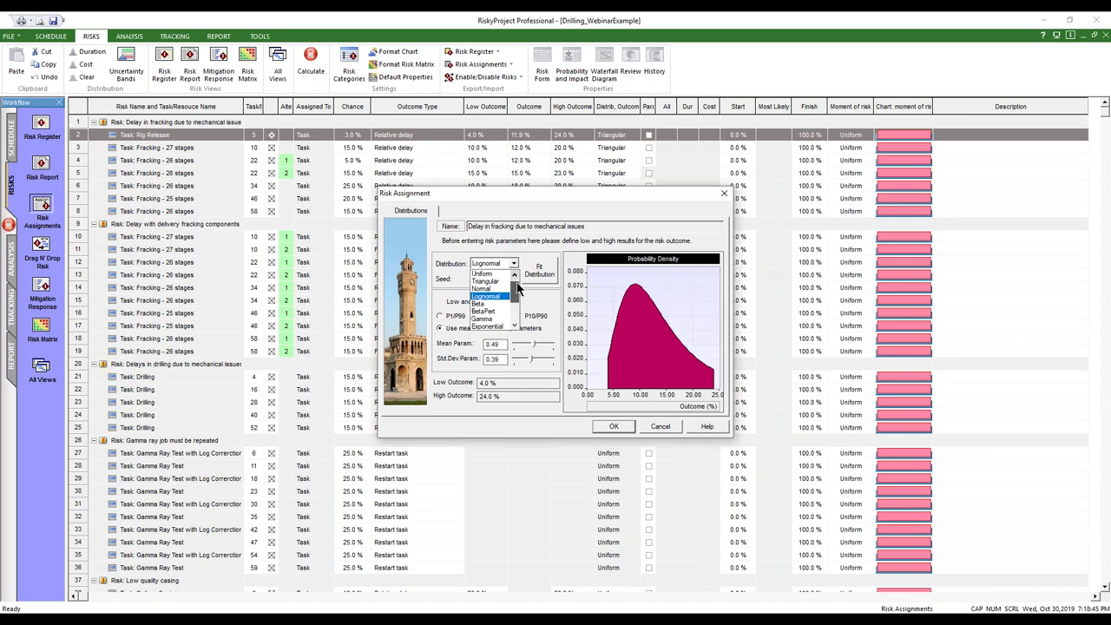
pyautogui.click(499, 288)
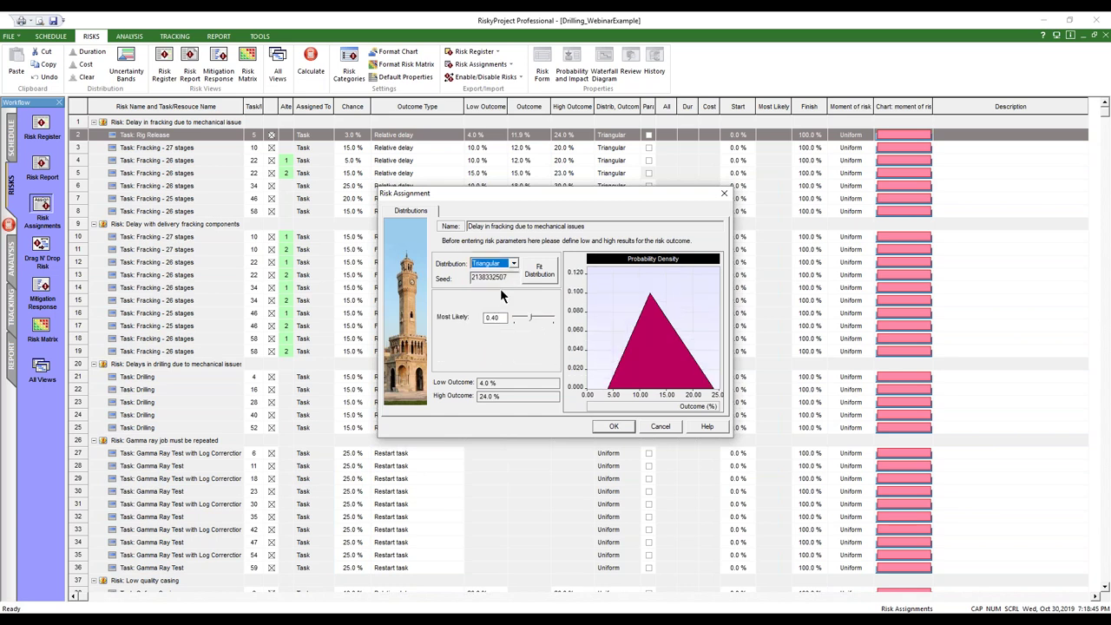
# Confirm the Rig Release outcome distribution and view the print preview of the risk assignments
pyautogui.click(618, 425)
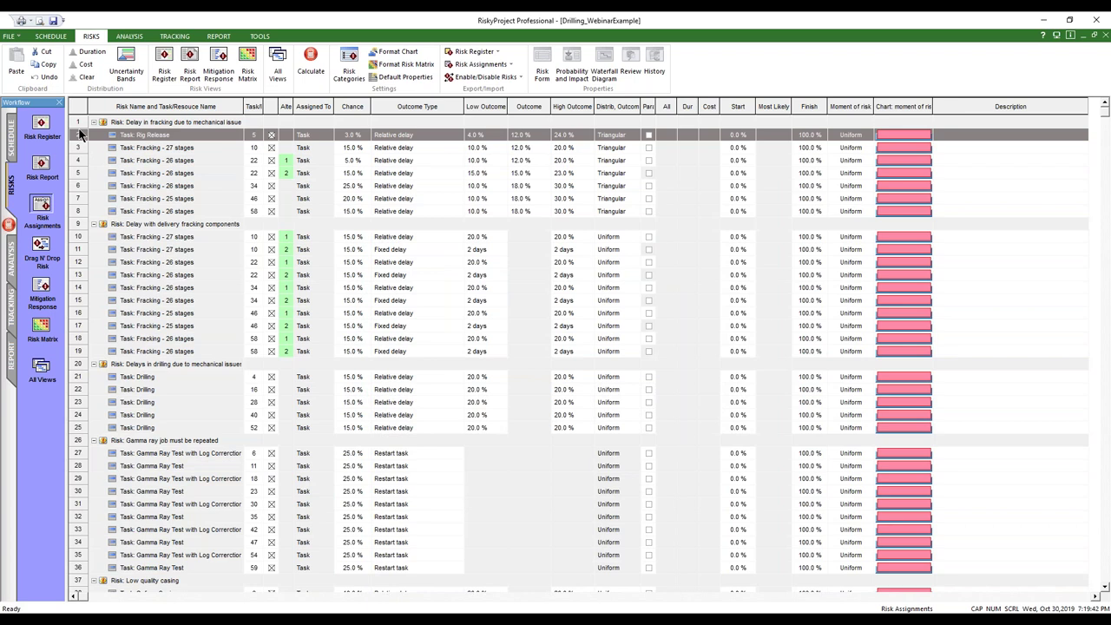
pyautogui.click(23, 39)
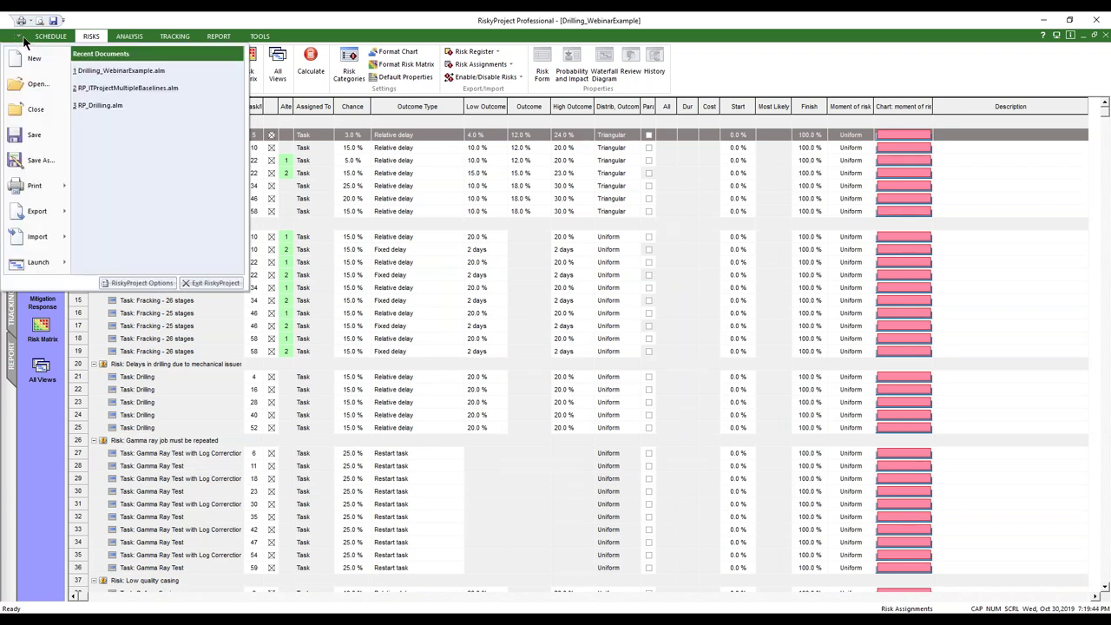
pyautogui.moveTo(50, 186)
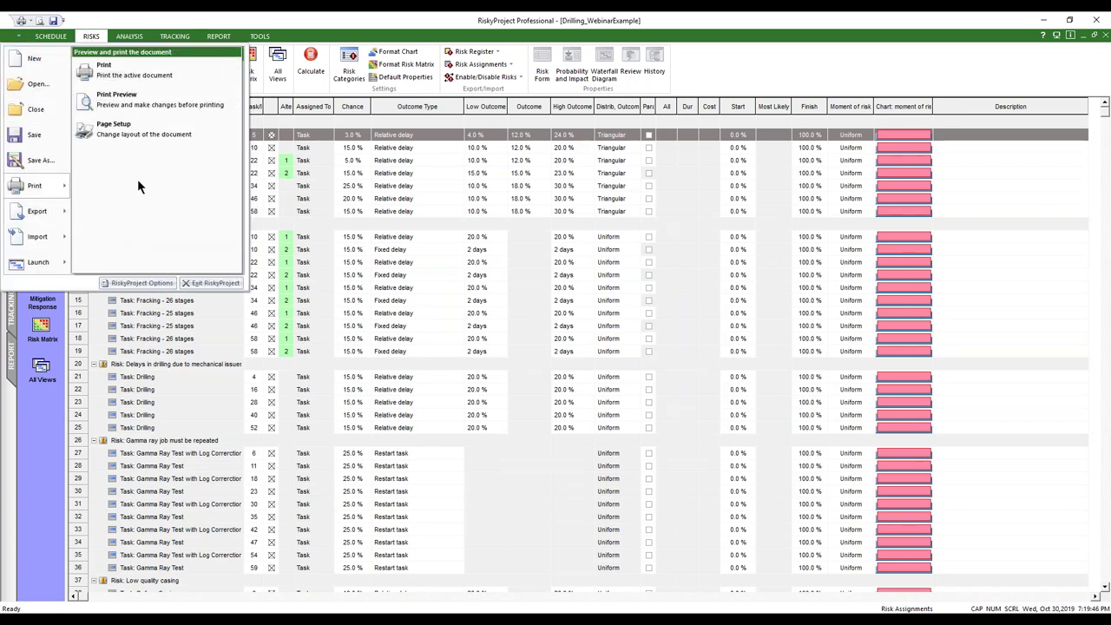
pyautogui.click(173, 102)
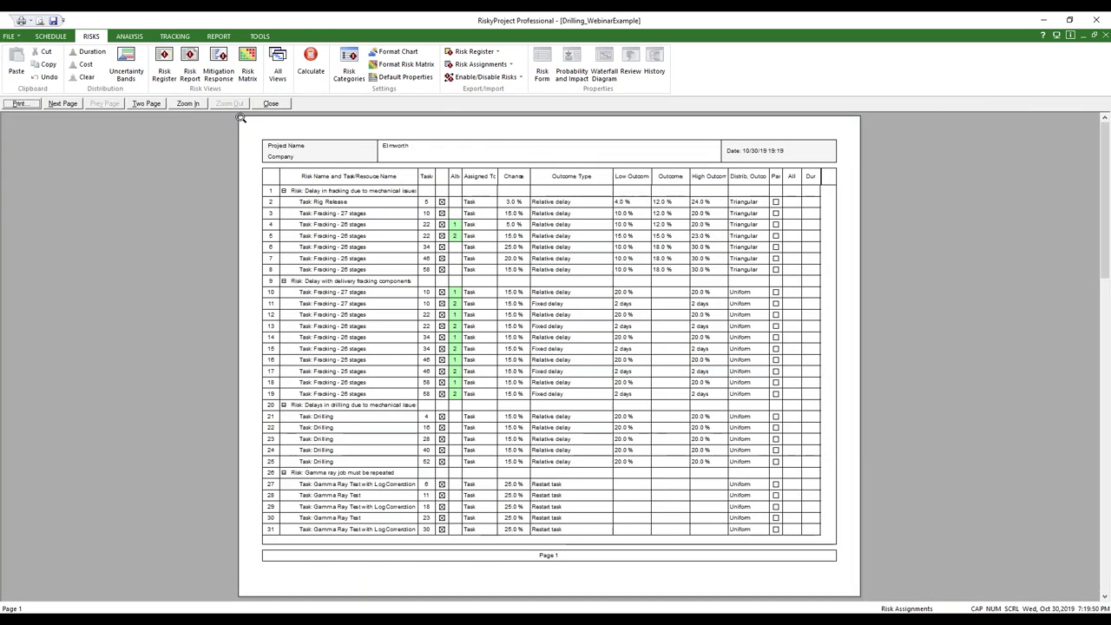
pyautogui.click(271, 103)
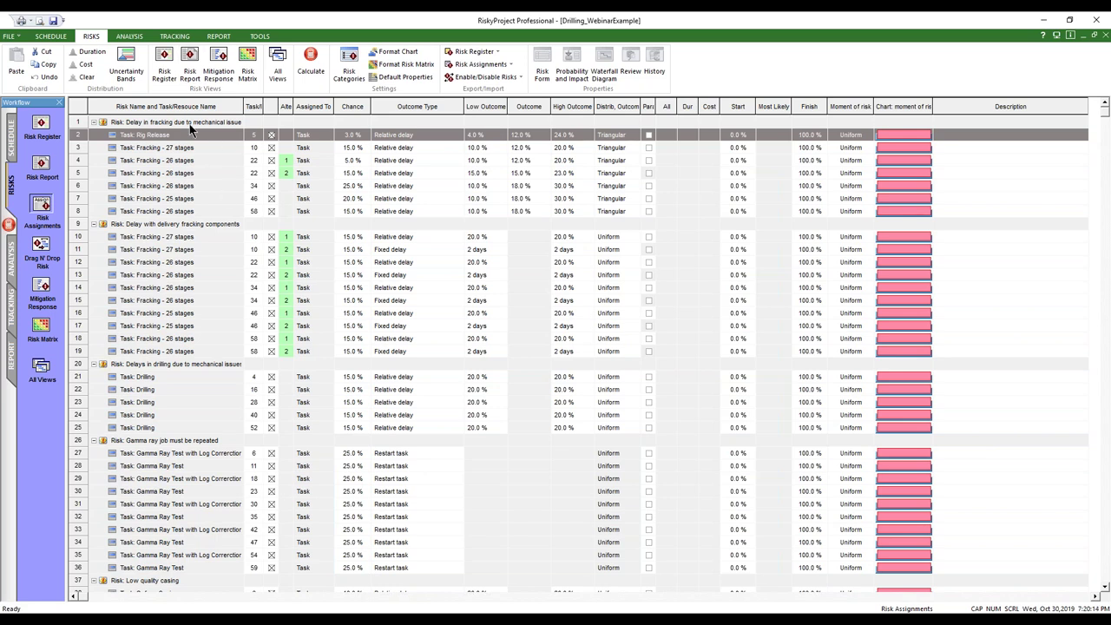
# Open the RP_ITProjectMultipleBaselines project and make Original schedule its current baseline, agreeing to overwrite the unsaved one
pyautogui.click(17, 36)
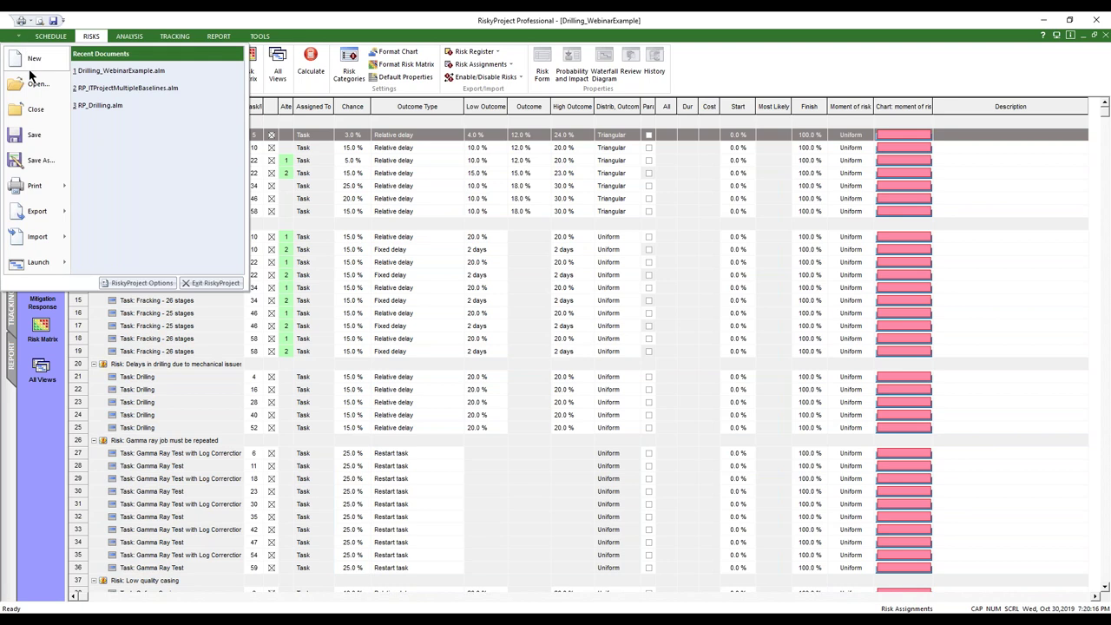
pyautogui.click(130, 91)
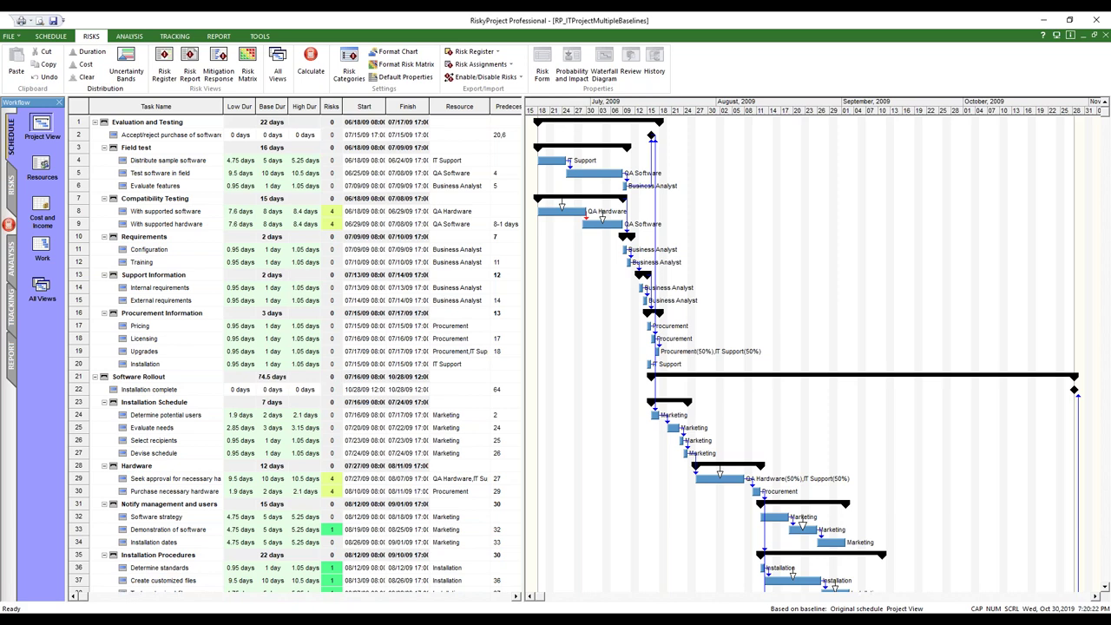
pyautogui.click(52, 37)
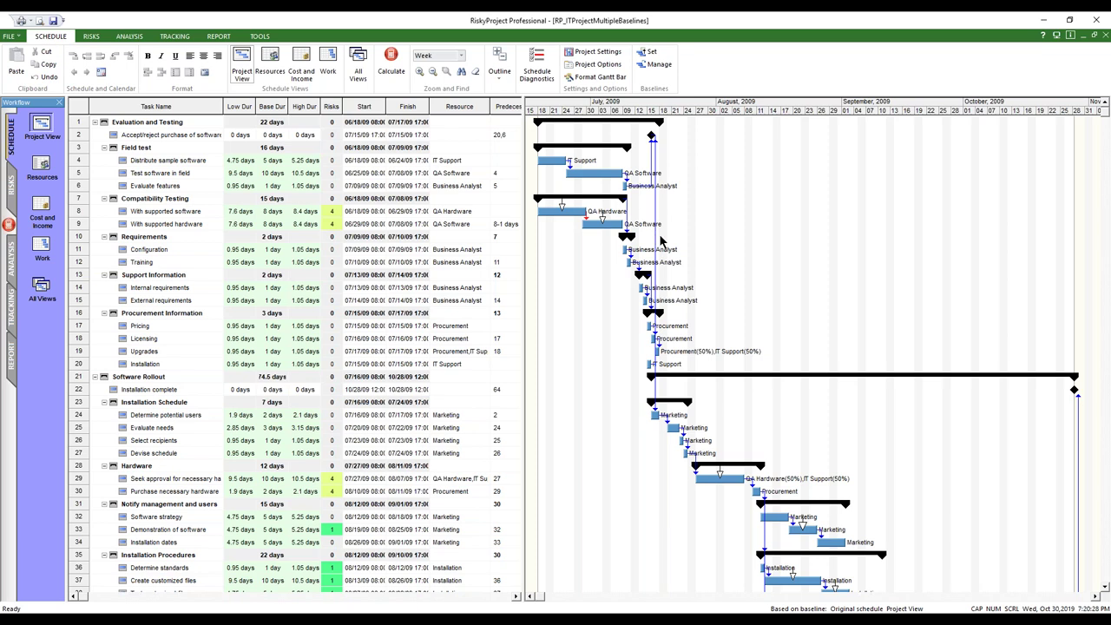
pyautogui.click(653, 68)
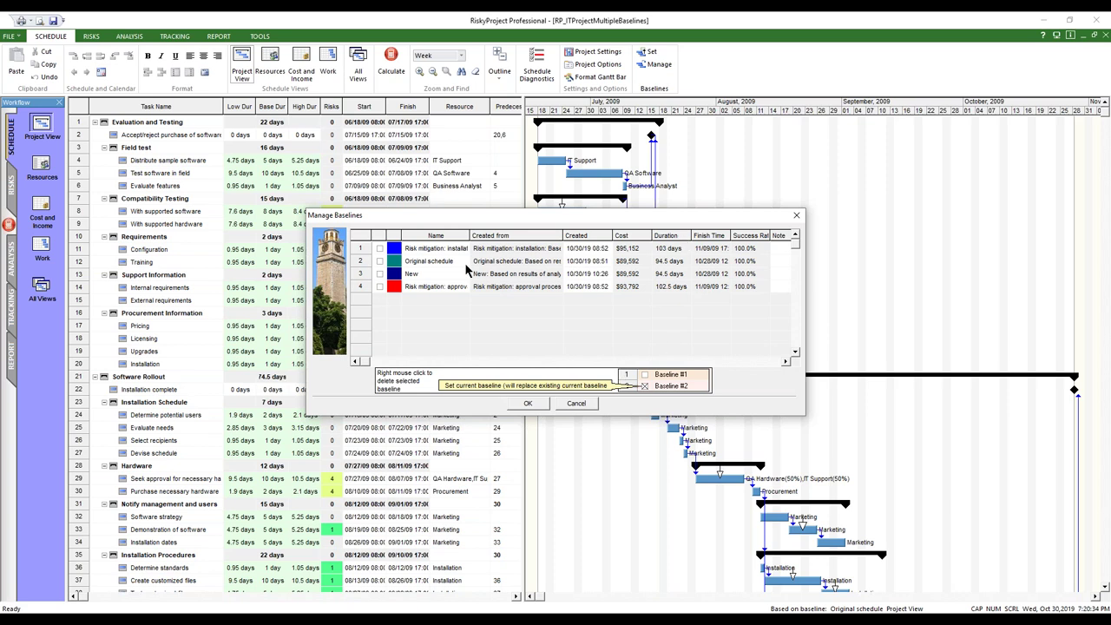
pyautogui.click(379, 262)
pyautogui.click(525, 408)
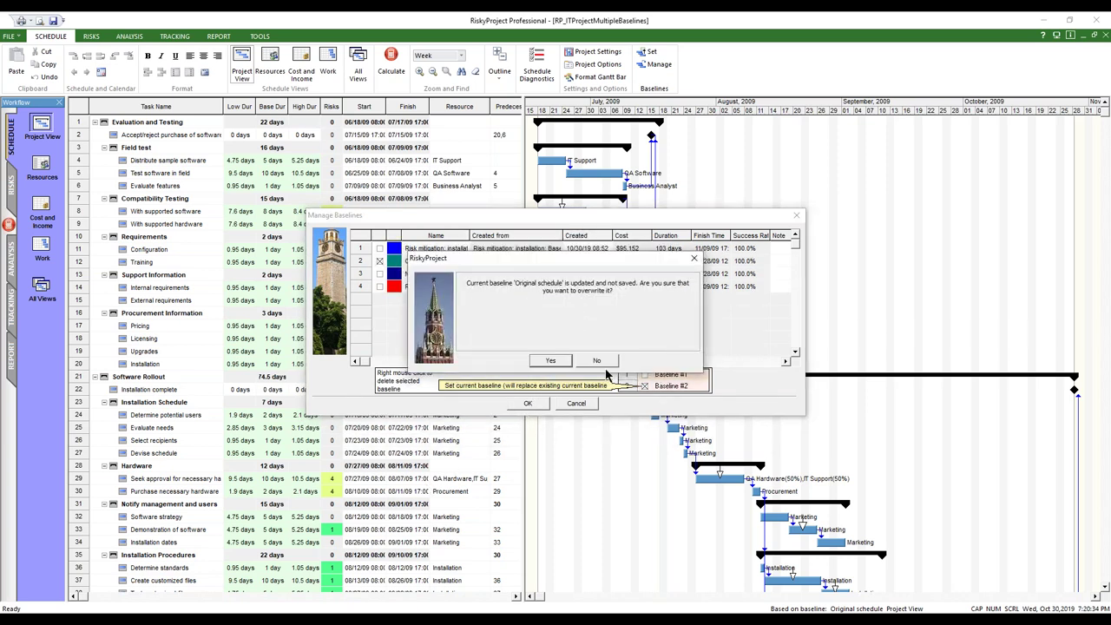
pyautogui.click(547, 361)
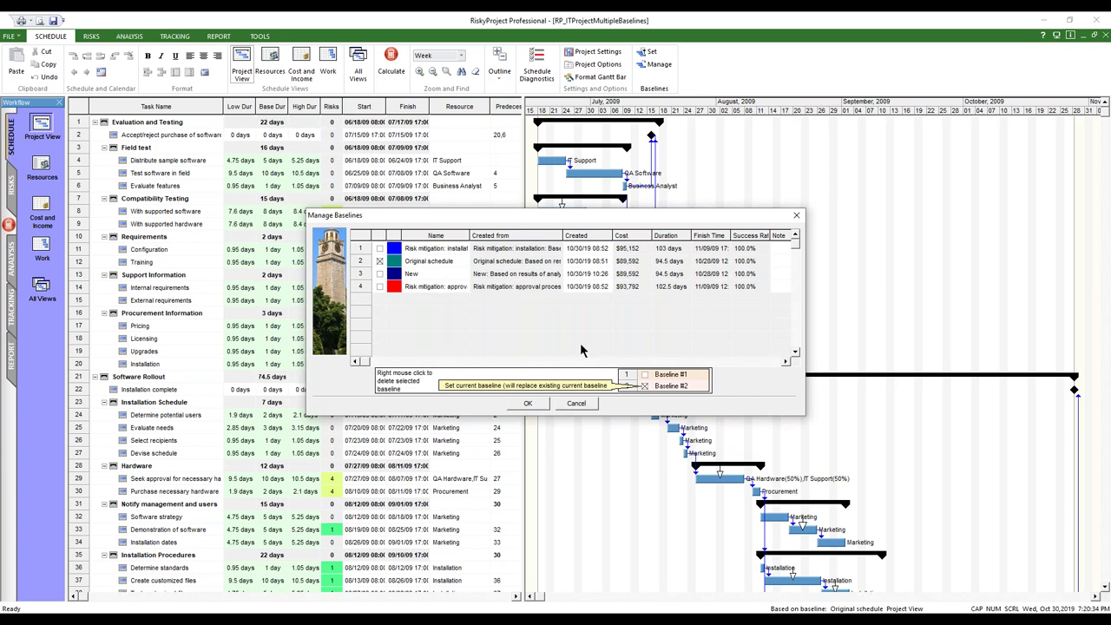
pyautogui.click(525, 404)
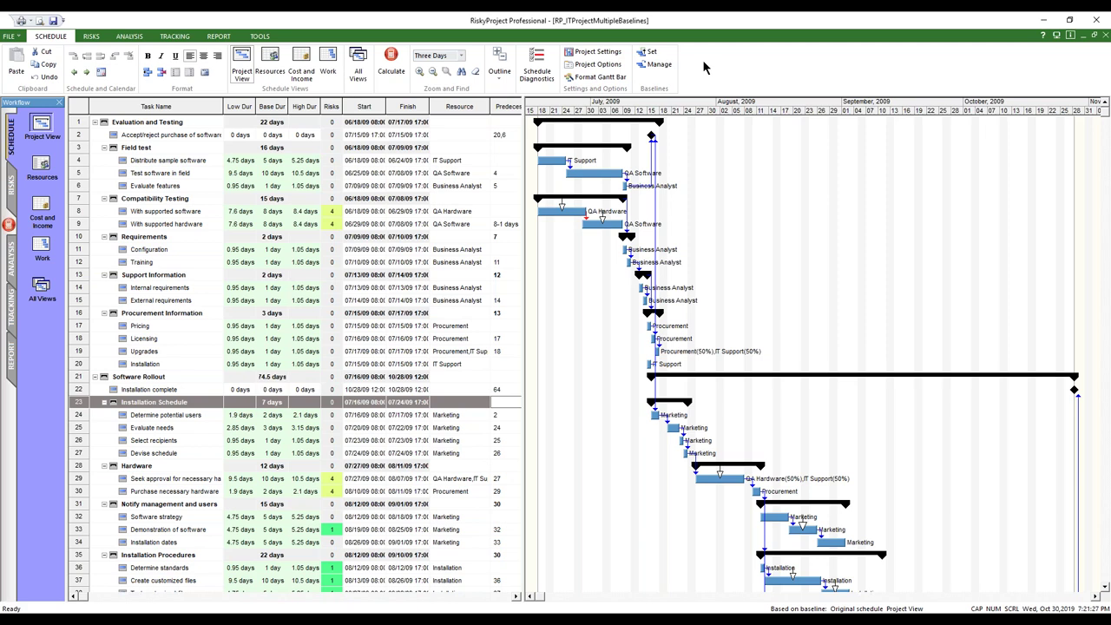
# View the options for creating a new baseline, then leave them without creating one
pyautogui.click(652, 54)
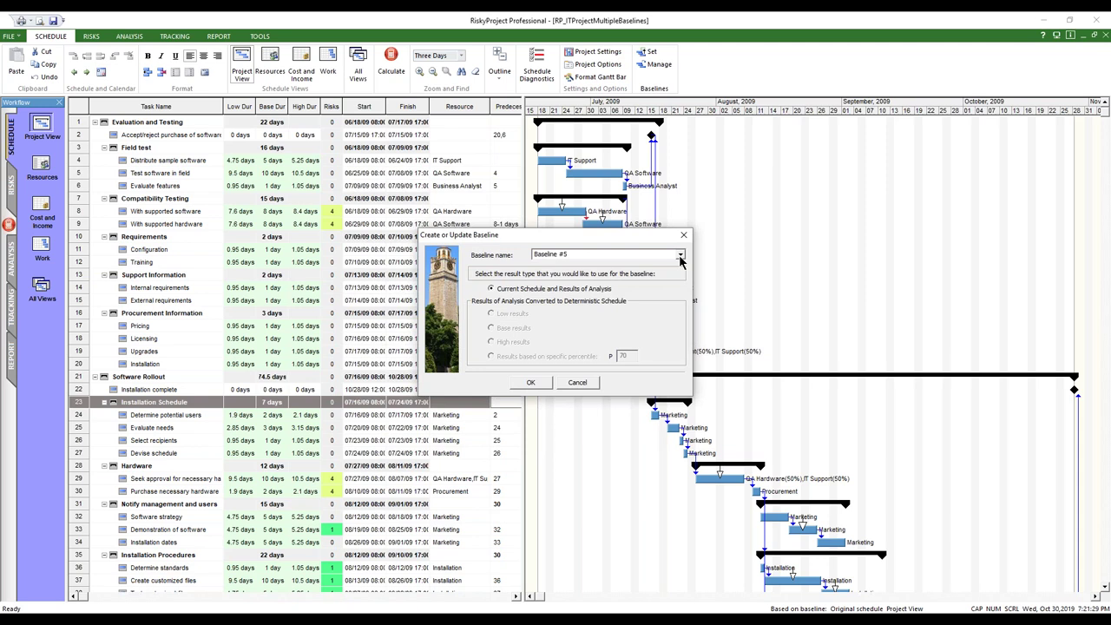
pyautogui.click(577, 381)
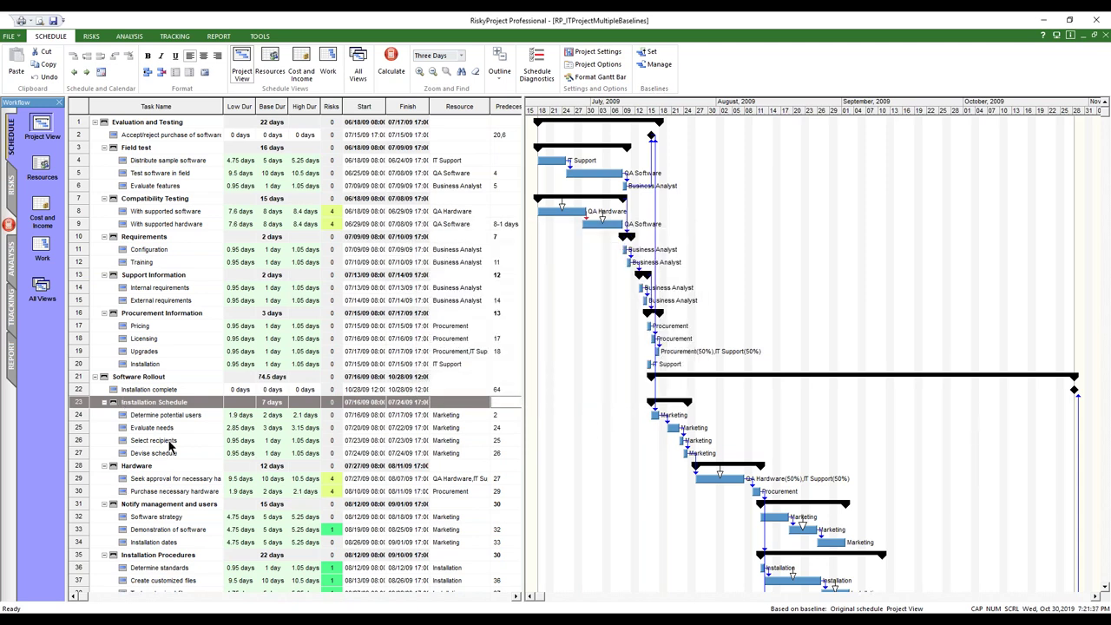
# Open the risk register and view the properties of the risk "Support team is not available for training"
pyautogui.click(12, 191)
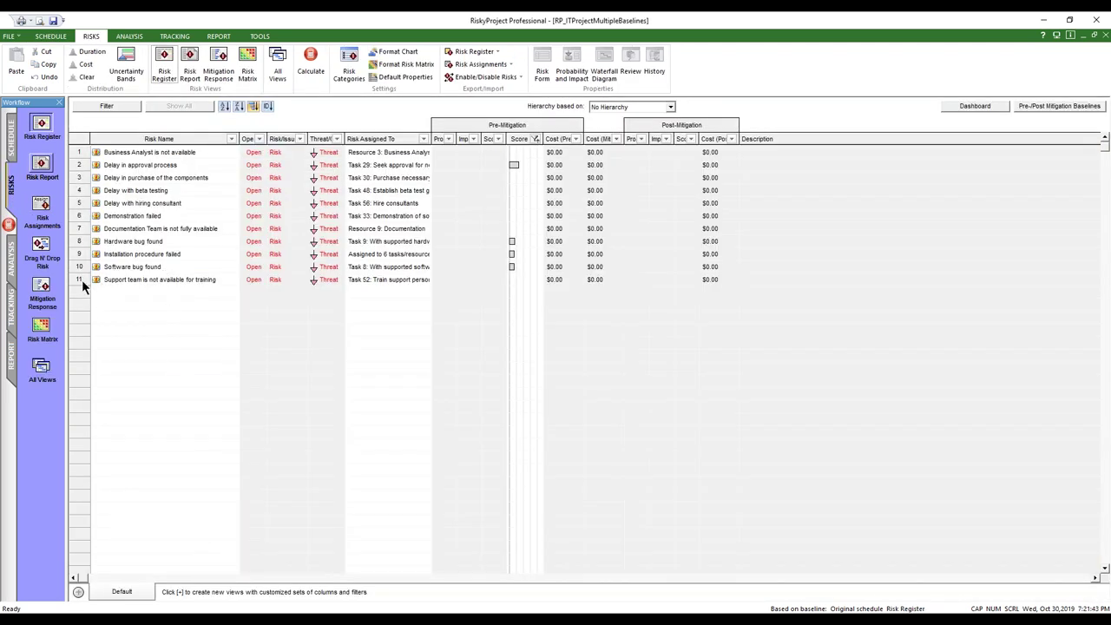
pyautogui.click(82, 280)
pyautogui.rightClick(81, 279)
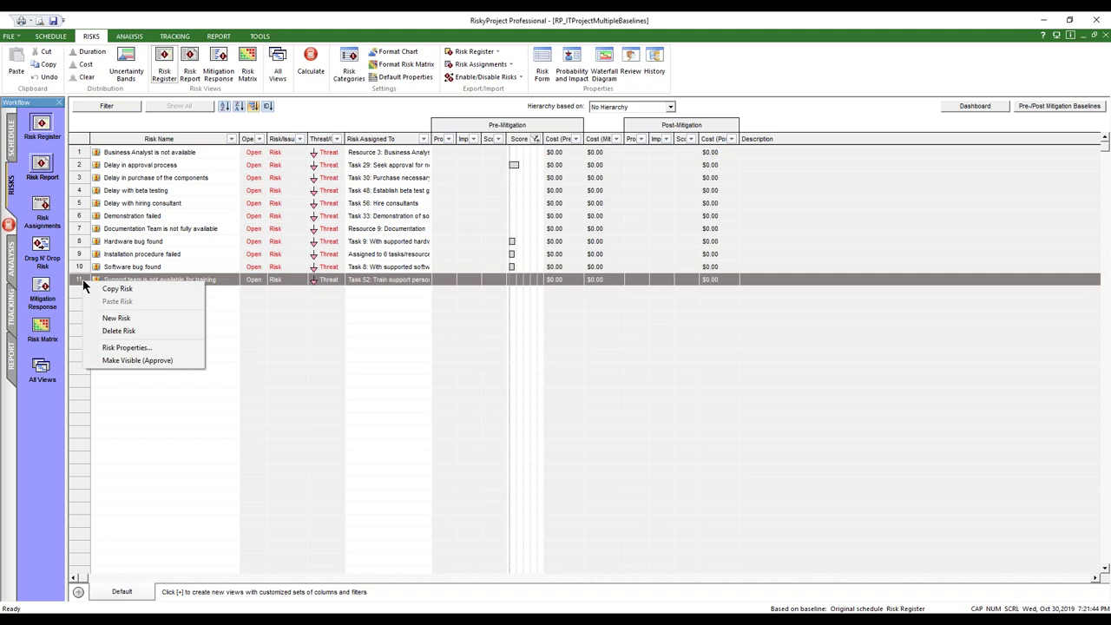
pyautogui.click(126, 347)
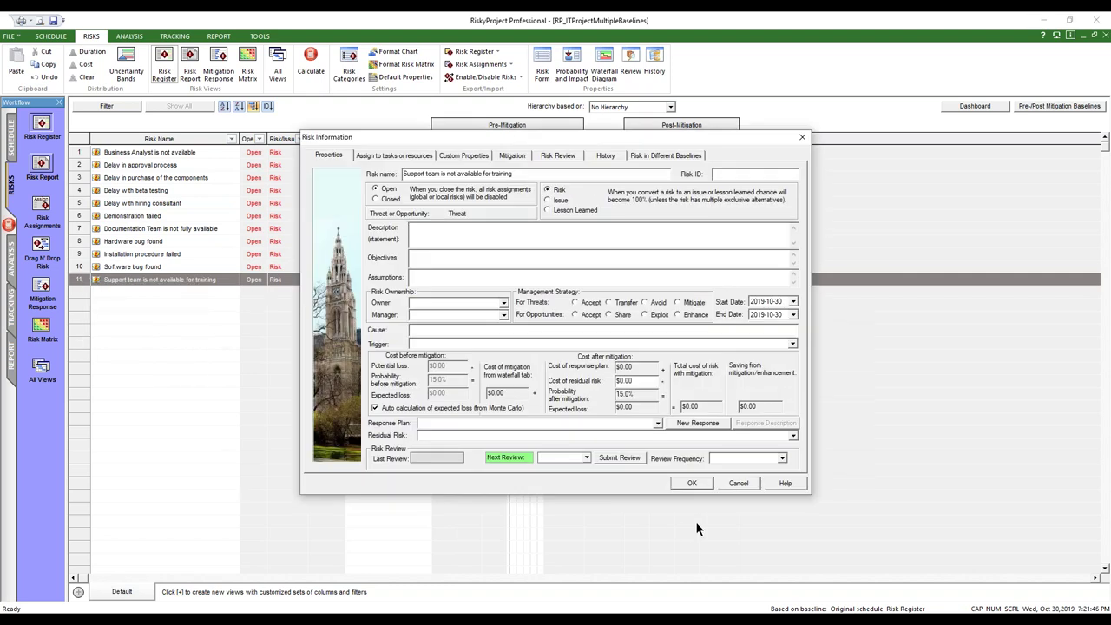
pyautogui.click(691, 483)
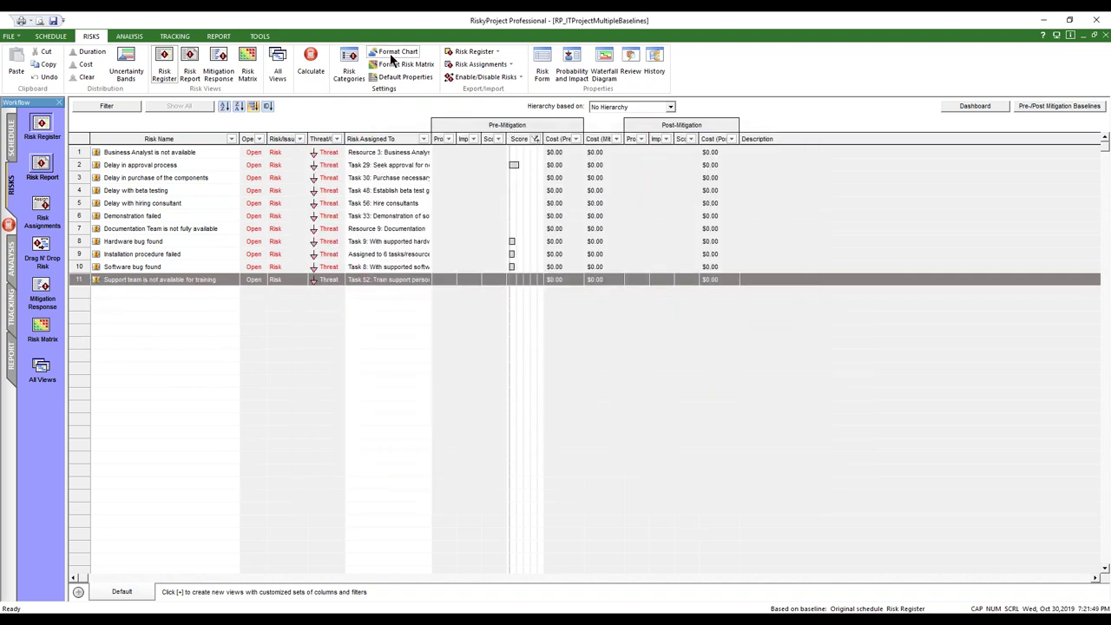
# Calculate the project and save the current schedule and results of analysis as a new baseline named Baseline #5
pyautogui.click(314, 62)
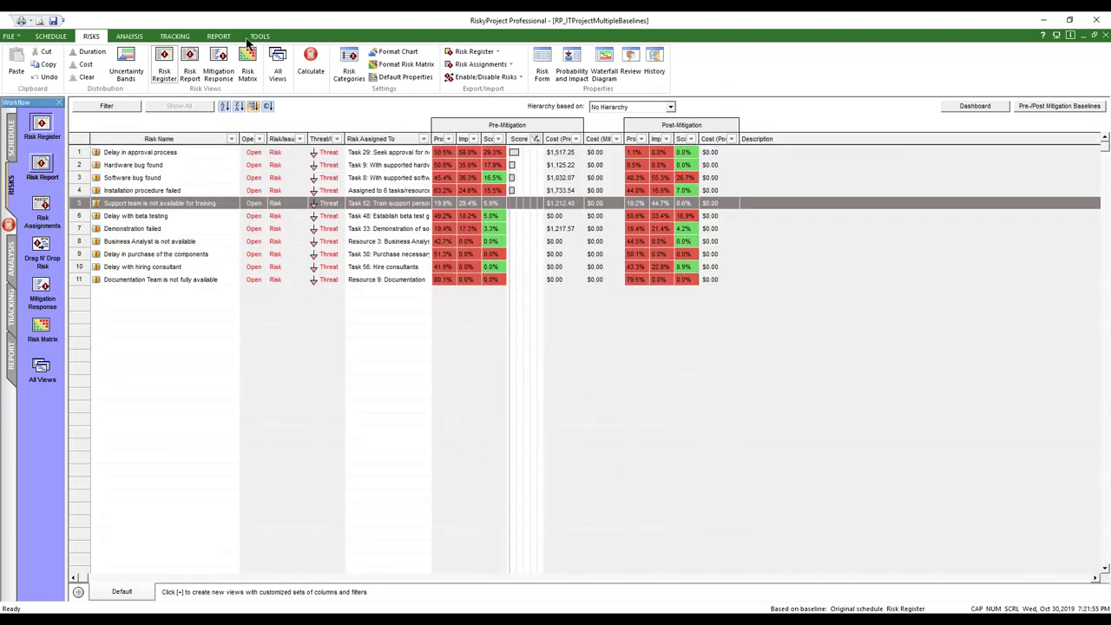
pyautogui.click(47, 36)
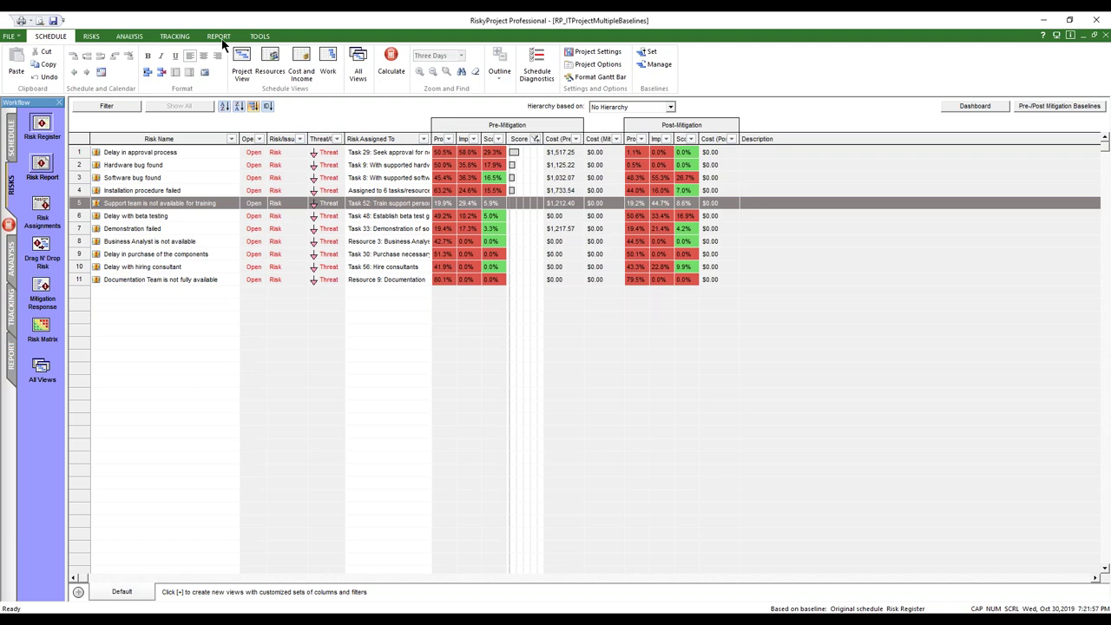
pyautogui.click(651, 55)
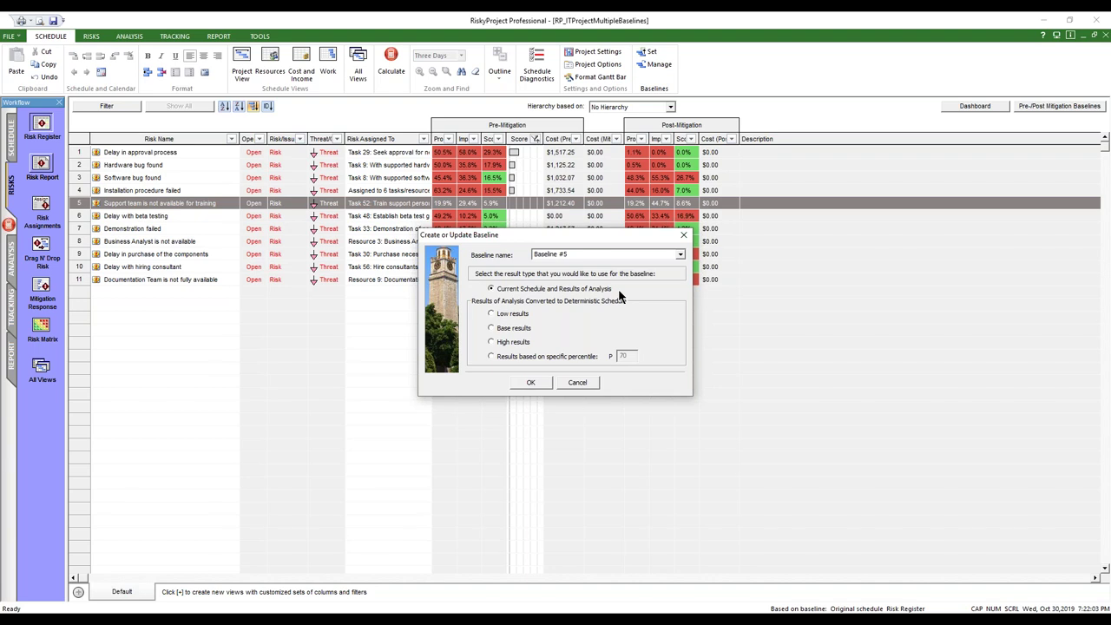
pyautogui.click(542, 383)
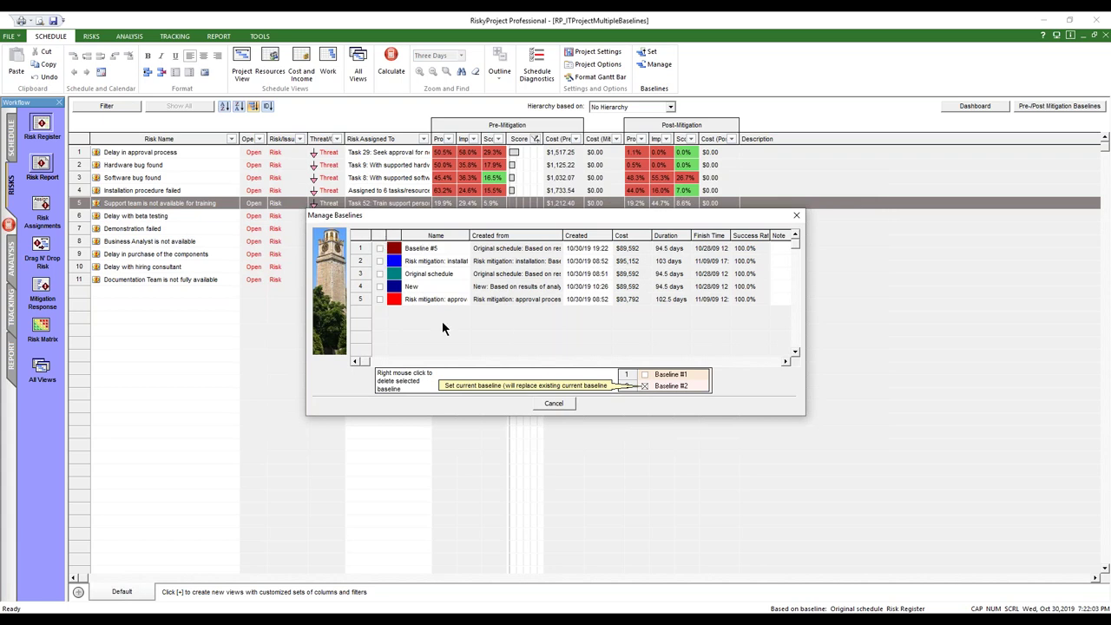
pyautogui.click(381, 249)
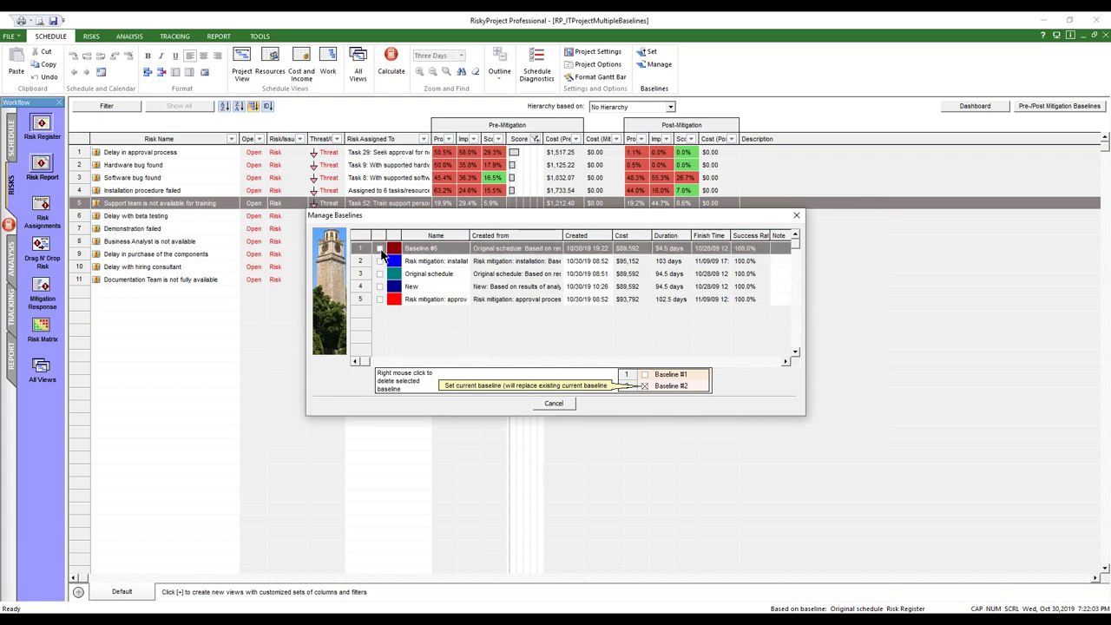
pyautogui.click(563, 407)
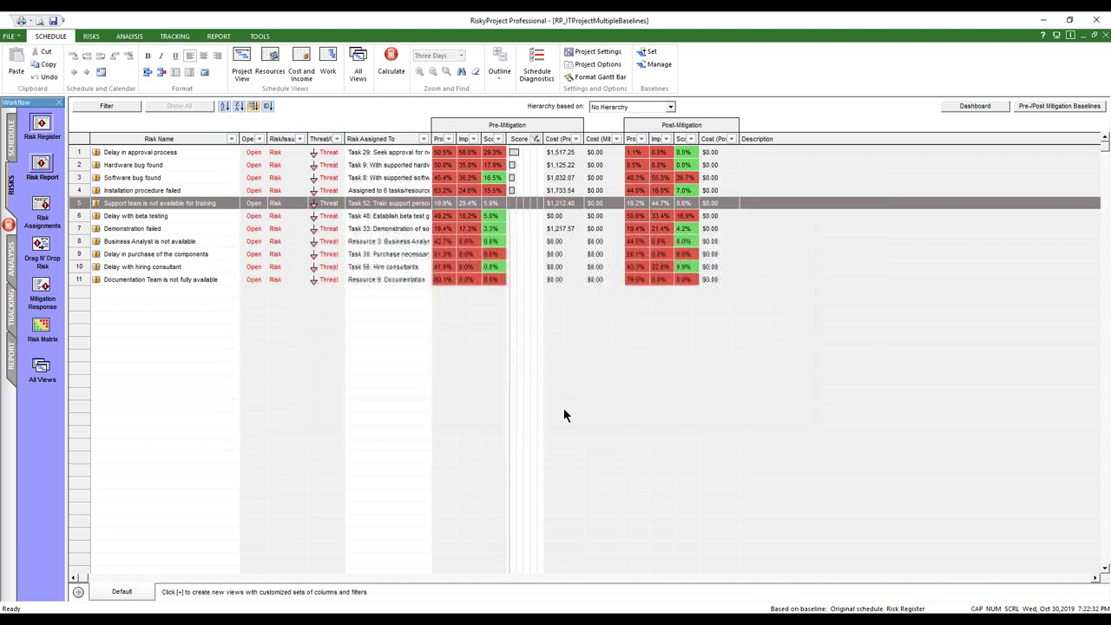
# Set Baseline #5 as the current baseline, agreeing to overwrite the unsaved Original schedule
pyautogui.click(657, 68)
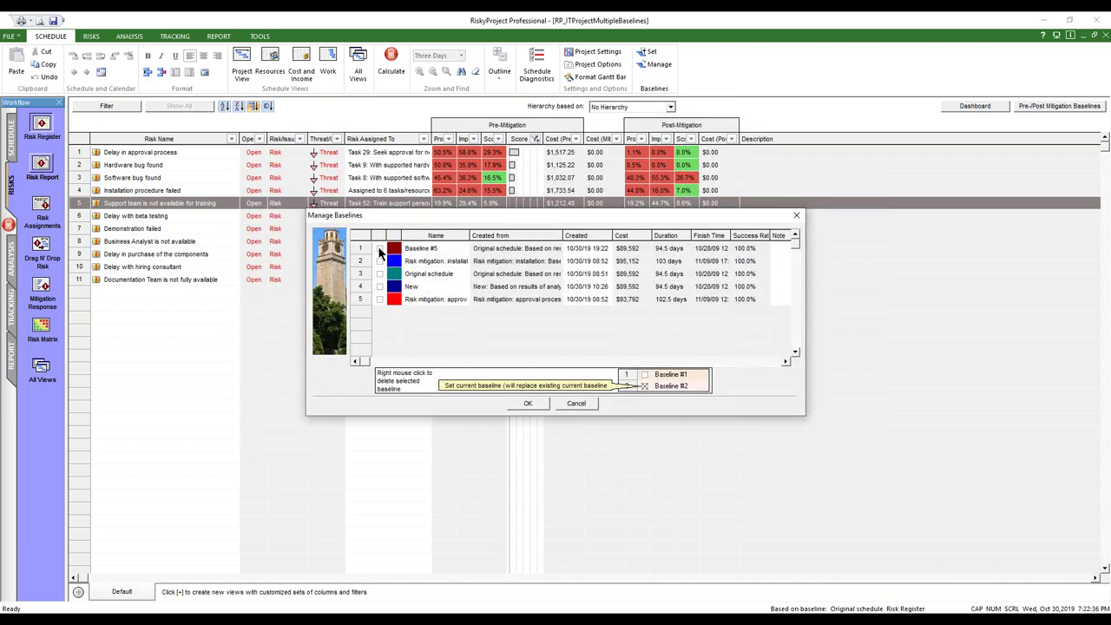
pyautogui.click(379, 249)
pyautogui.click(527, 403)
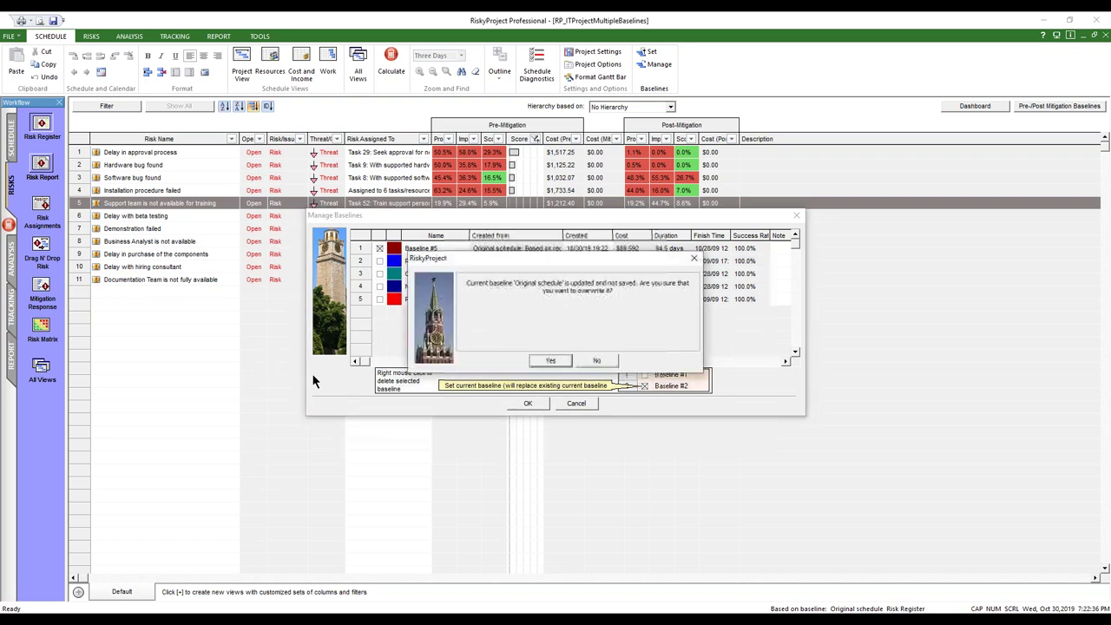
pyautogui.click(555, 360)
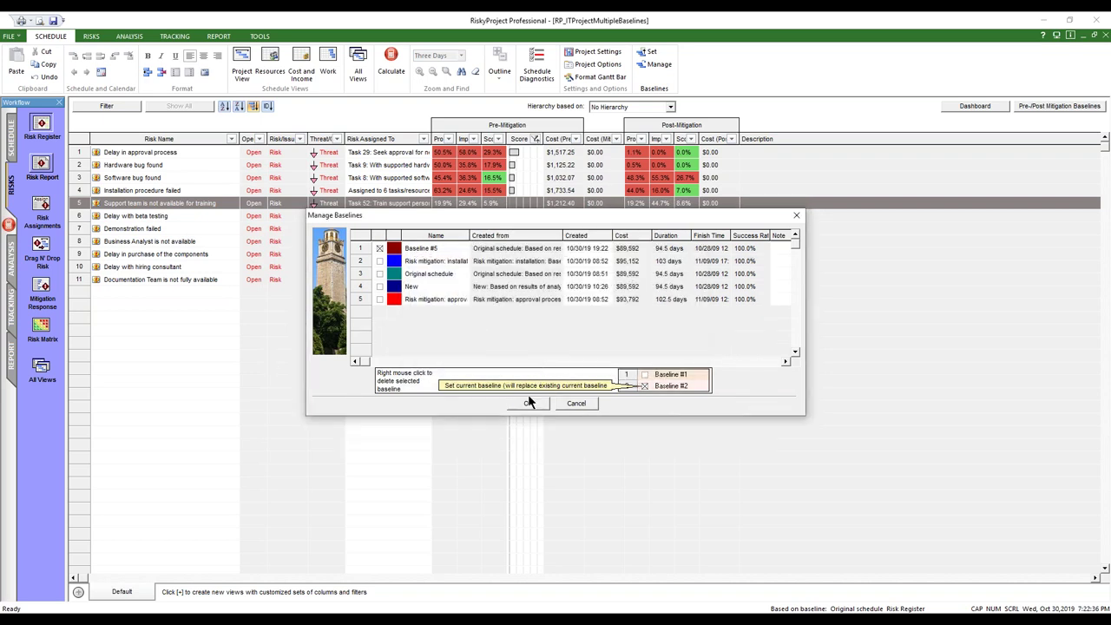
pyautogui.click(530, 403)
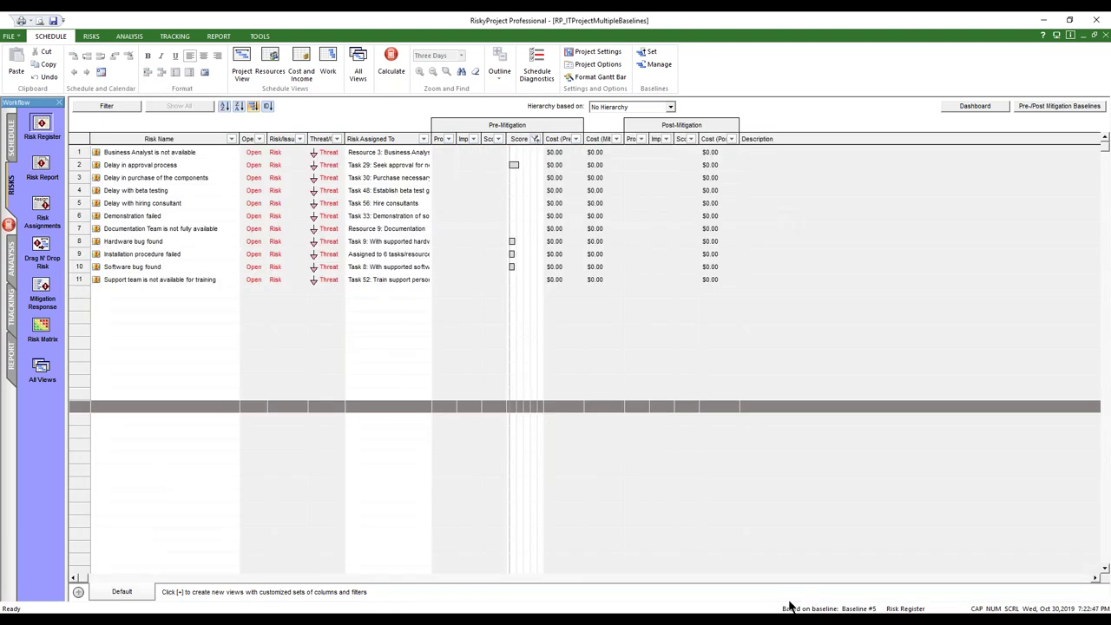
# Change the risk "Business Analyst is not available" to Closed and disable its assignments to tasks and resources
pyautogui.click(86, 155)
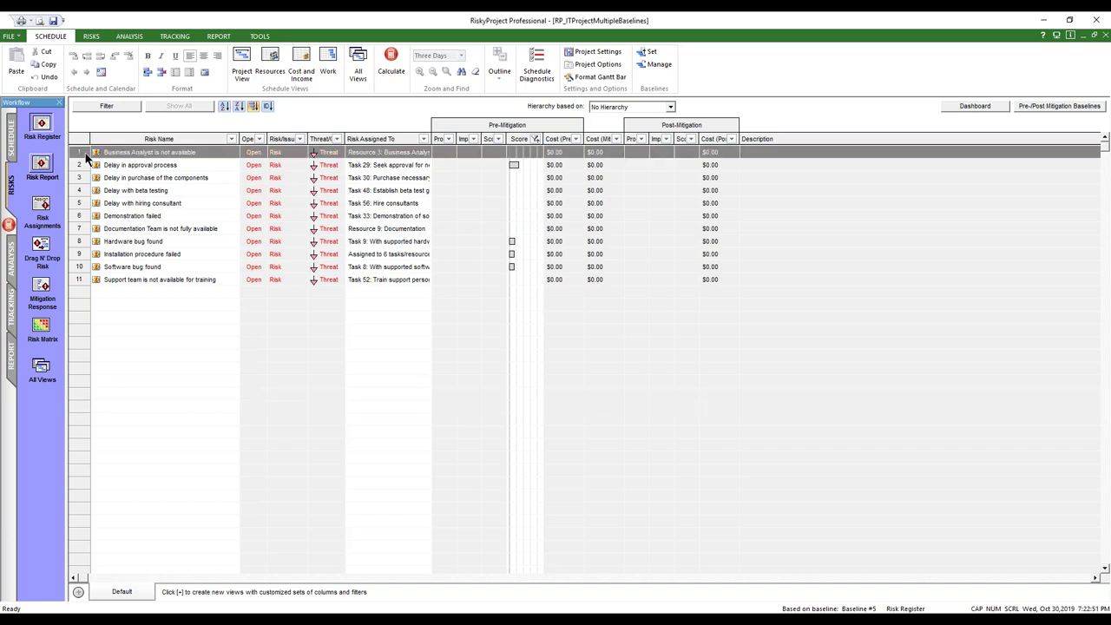
pyautogui.rightClick(87, 155)
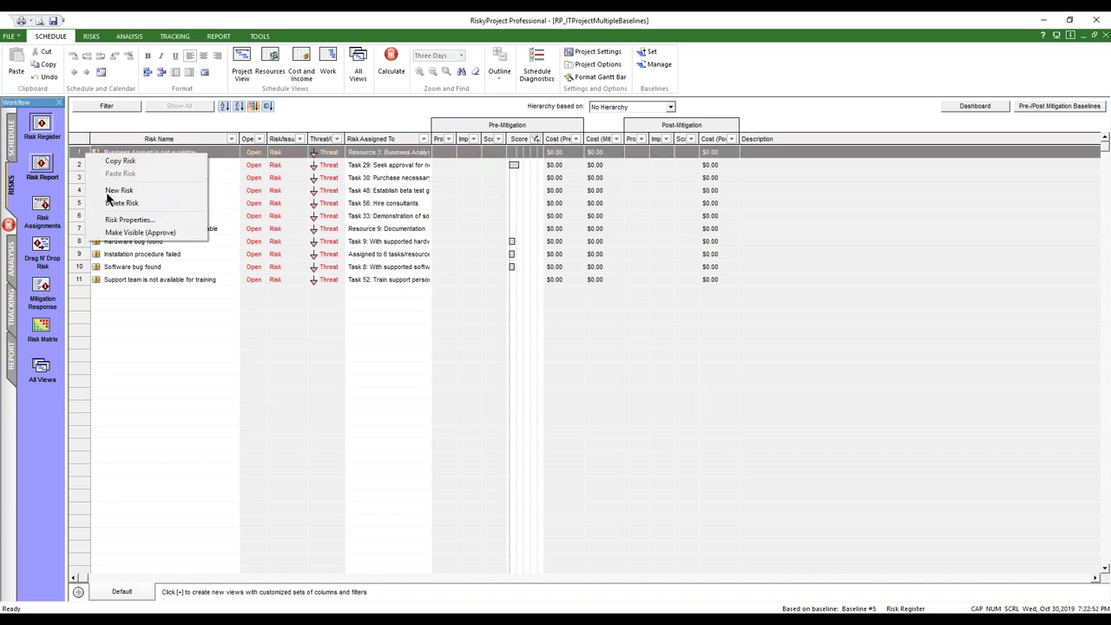
pyautogui.click(77, 153)
pyautogui.doubleClick(81, 154)
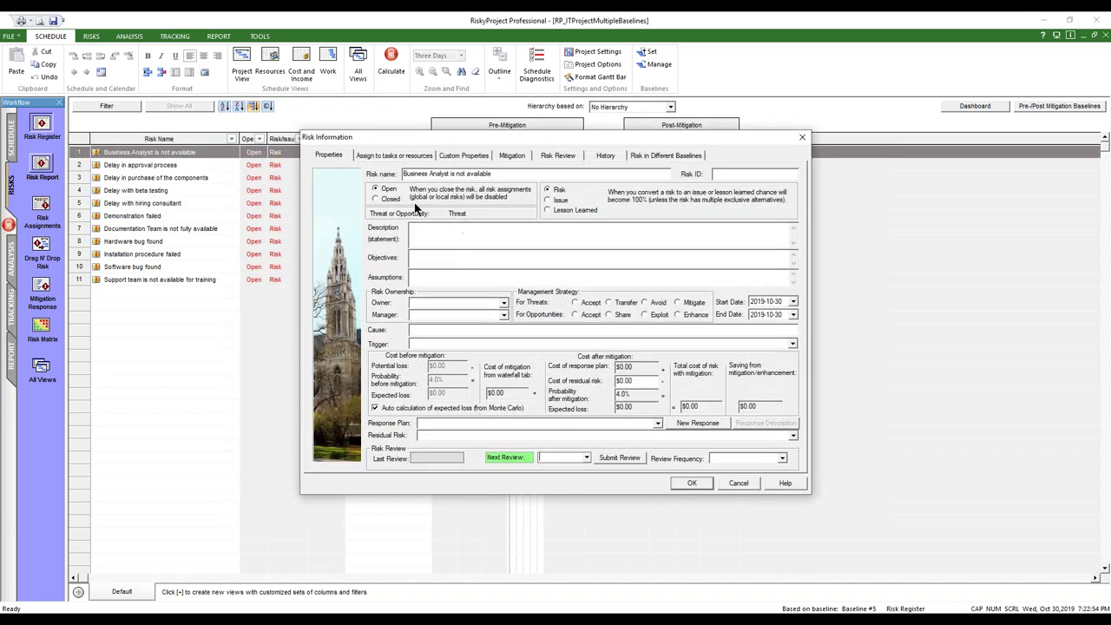
pyautogui.click(694, 483)
pyautogui.click(550, 360)
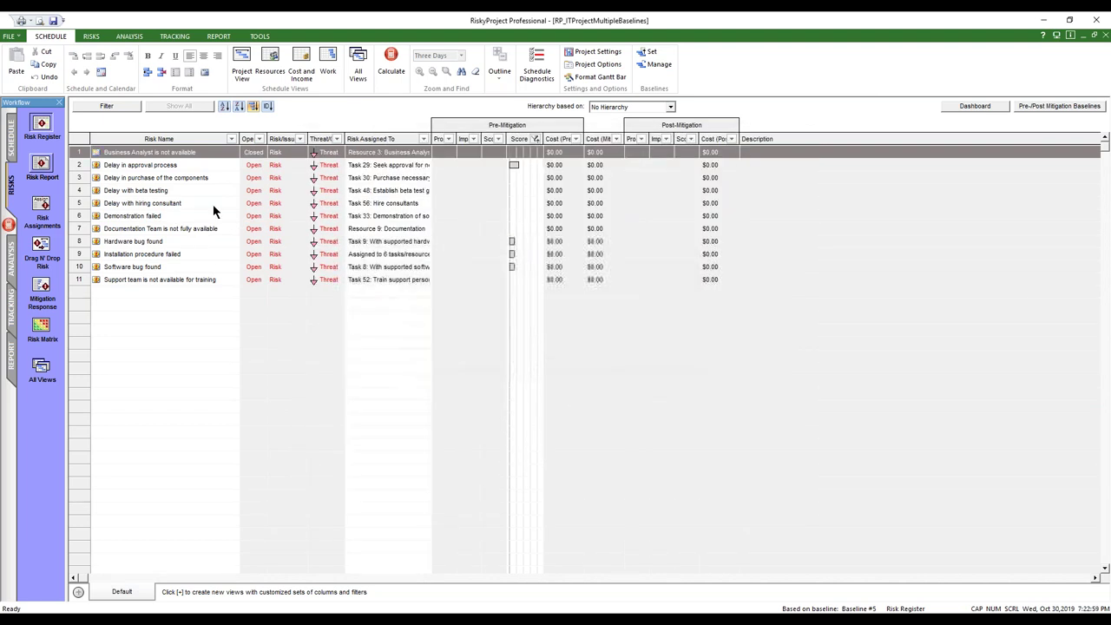
# Change the risk "Delay in approval process" to Closed and disable its task and resource assignments
pyautogui.click(87, 165)
pyautogui.doubleClick(88, 165)
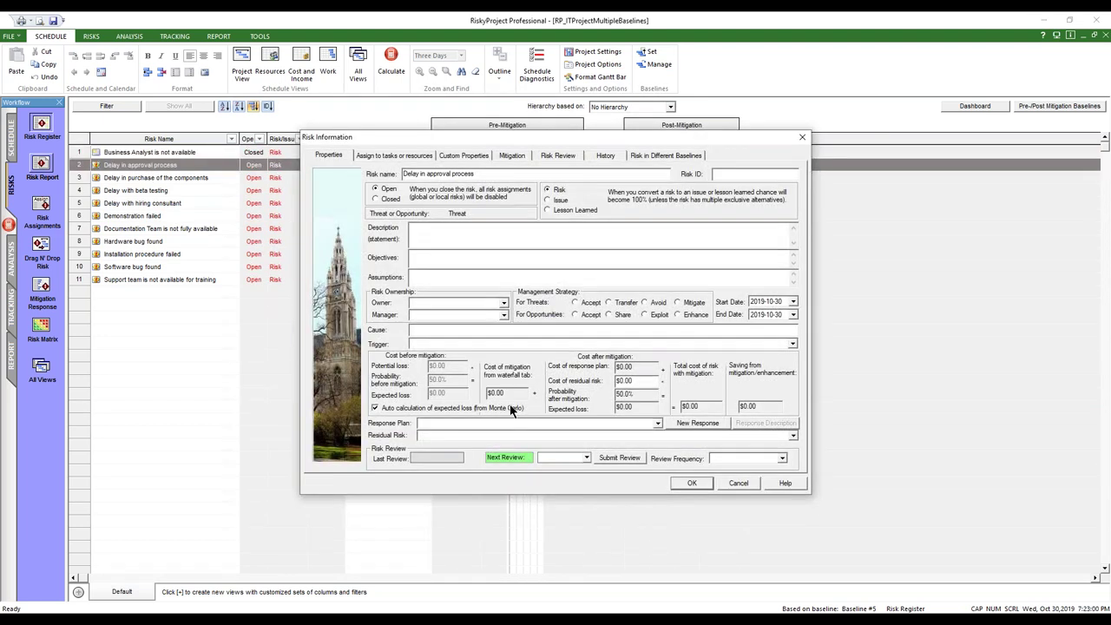
pyautogui.click(387, 199)
pyautogui.click(692, 488)
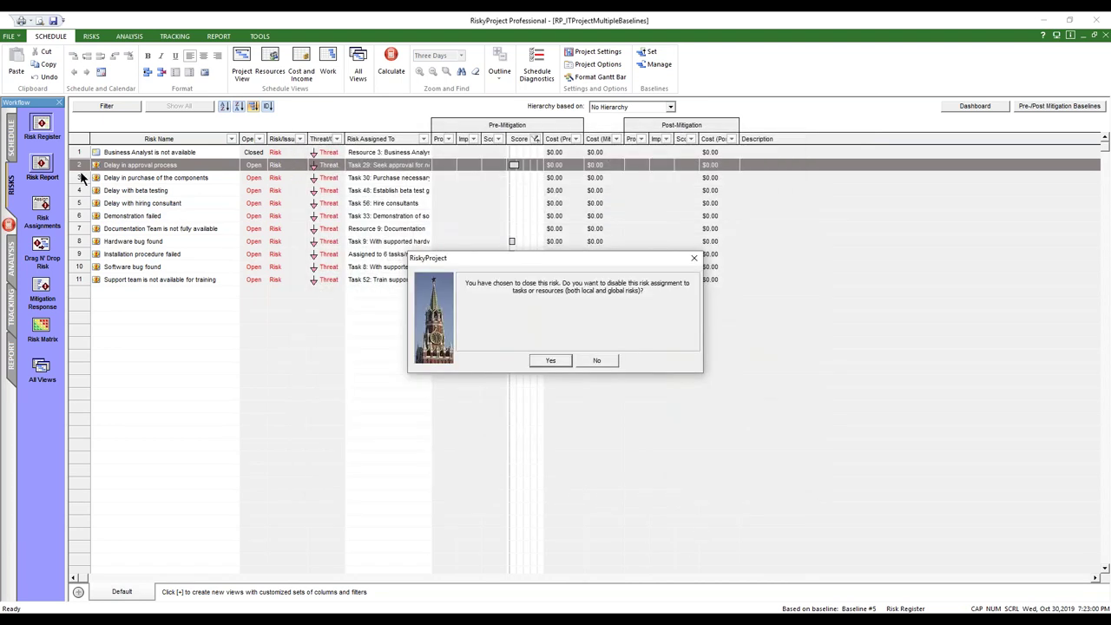
pyautogui.click(551, 361)
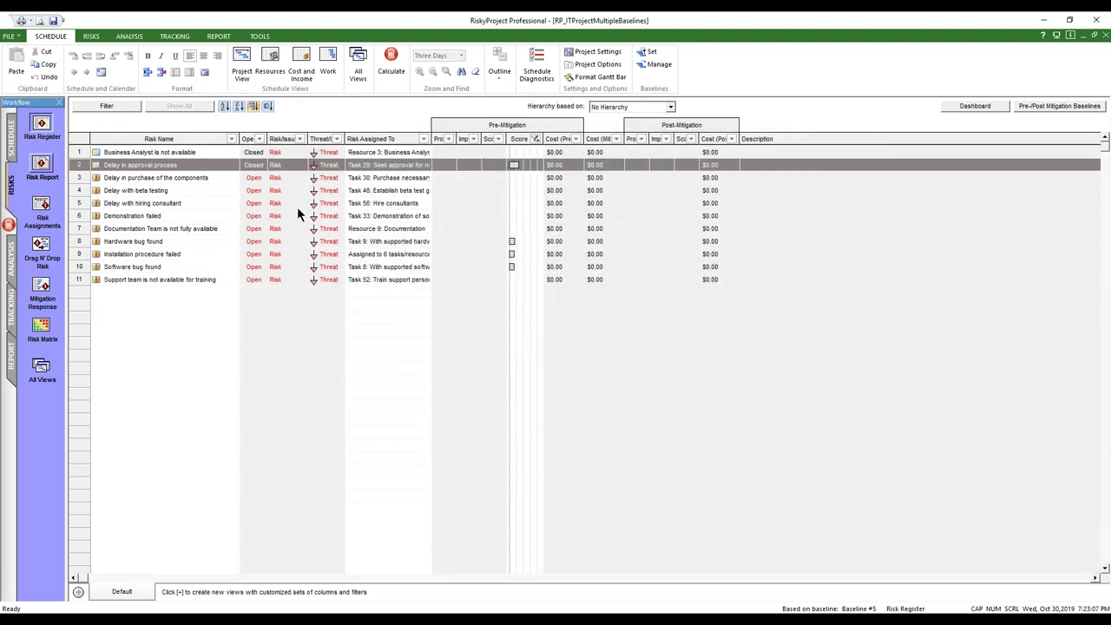
# Change the risk "Delay in purchase of the components" to Closed and disable its assignments to tasks and resources
pyautogui.click(80, 177)
pyautogui.doubleClick(81, 178)
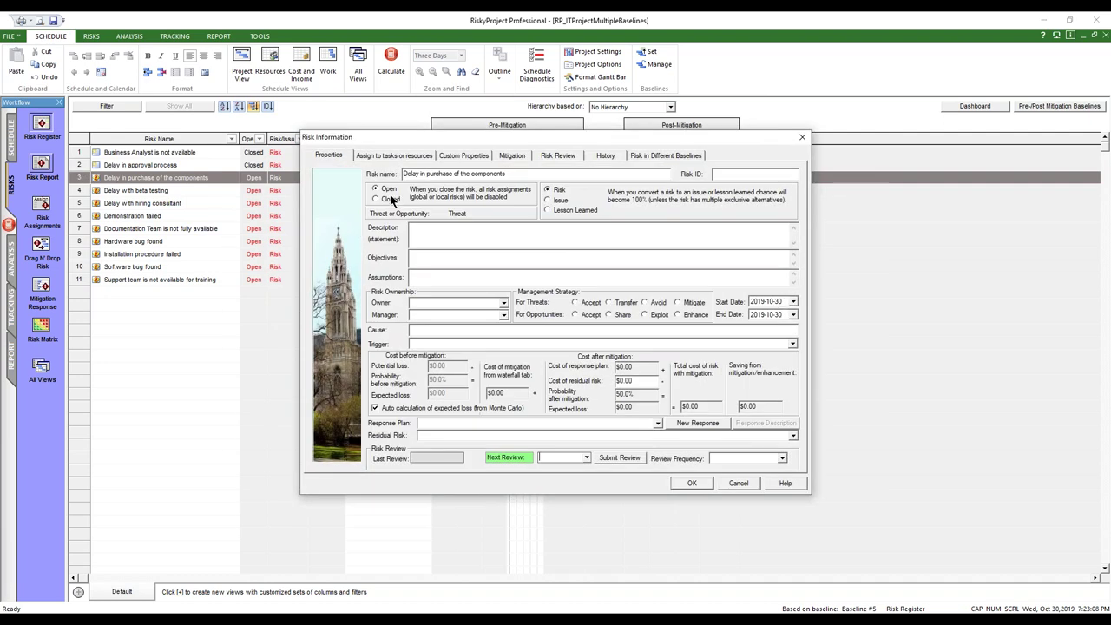
pyautogui.click(687, 484)
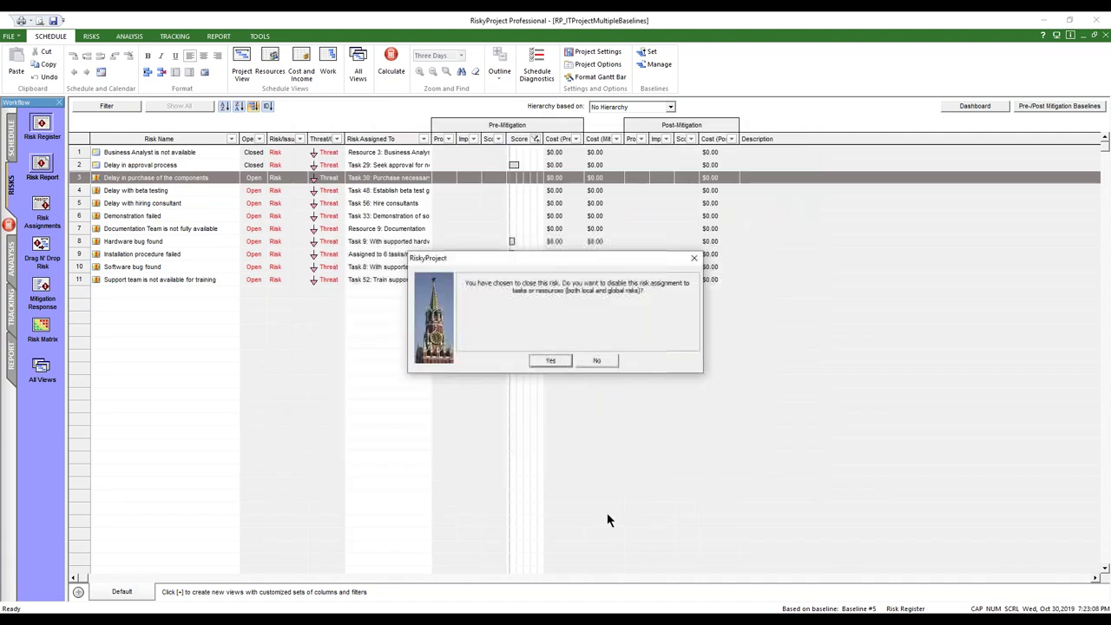
pyautogui.click(553, 361)
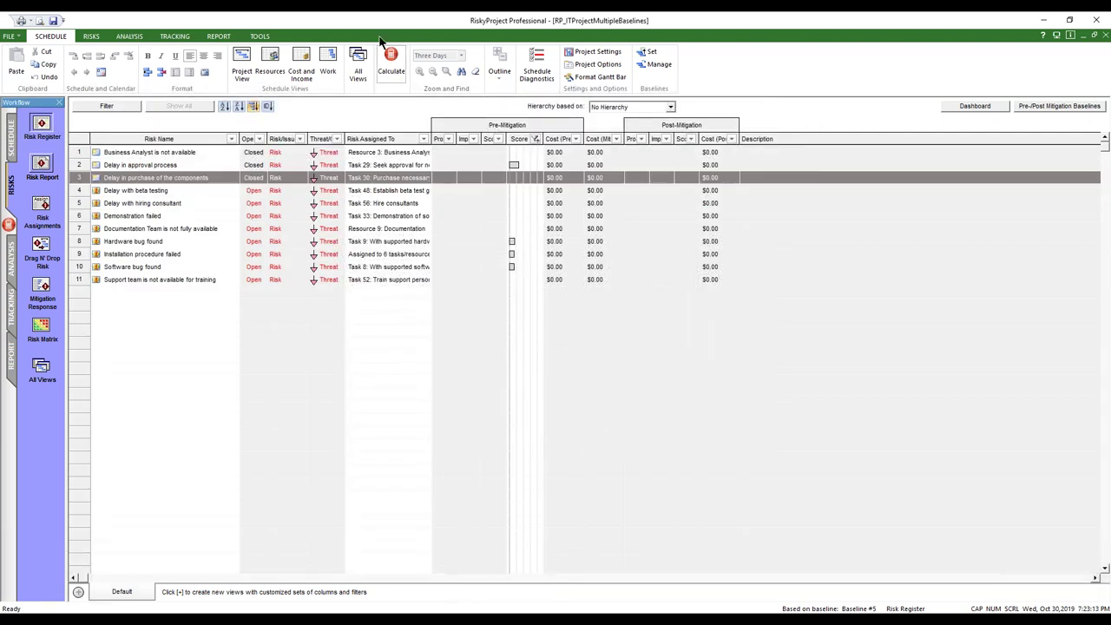
# Recalculate the project and update the existing Baseline #5 with the current schedule and results of analysis
pyautogui.click(392, 67)
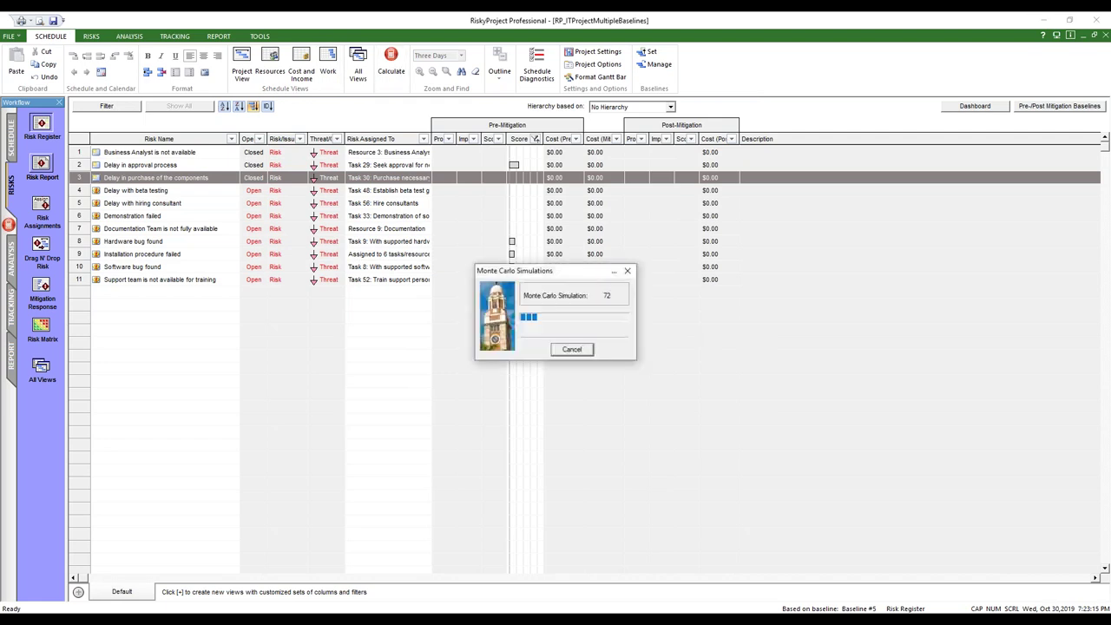
pyautogui.click(657, 55)
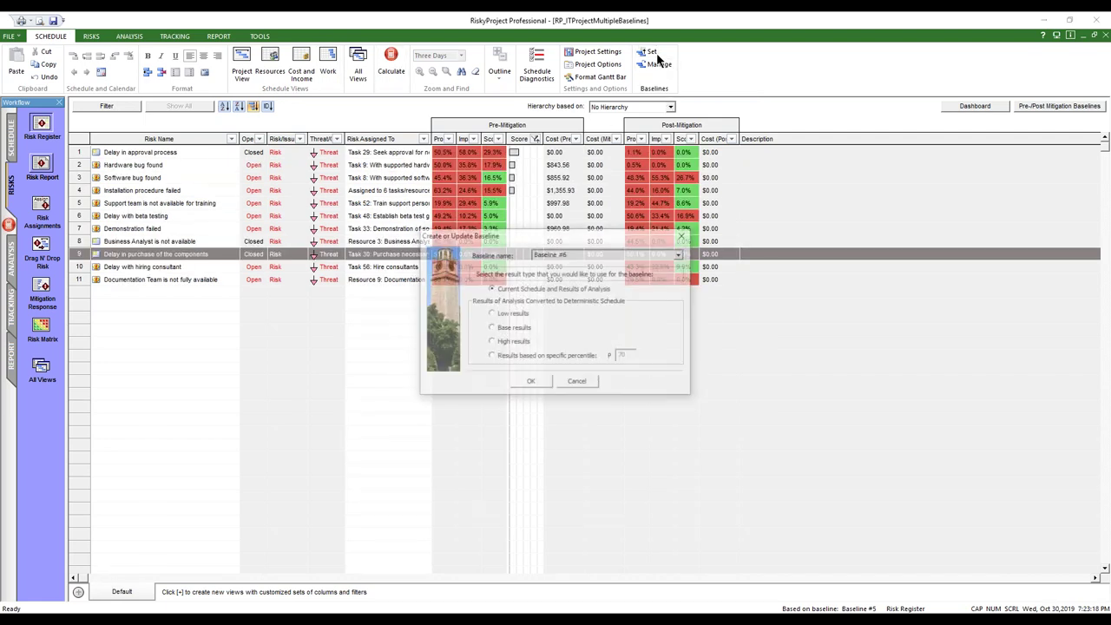
pyautogui.click(679, 255)
pyautogui.click(611, 278)
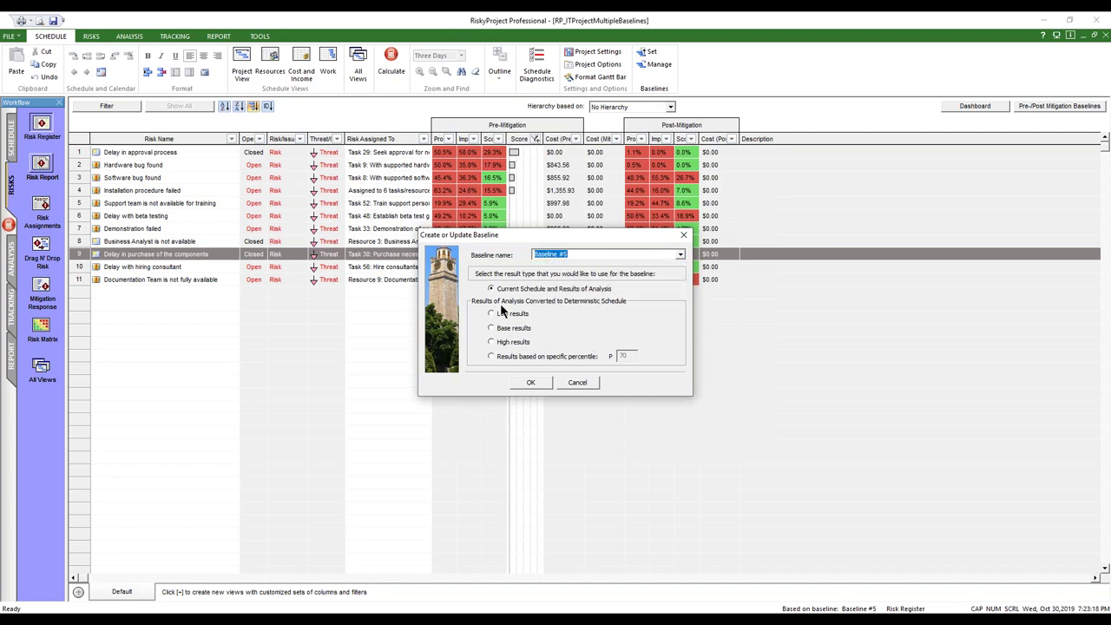
pyautogui.click(530, 382)
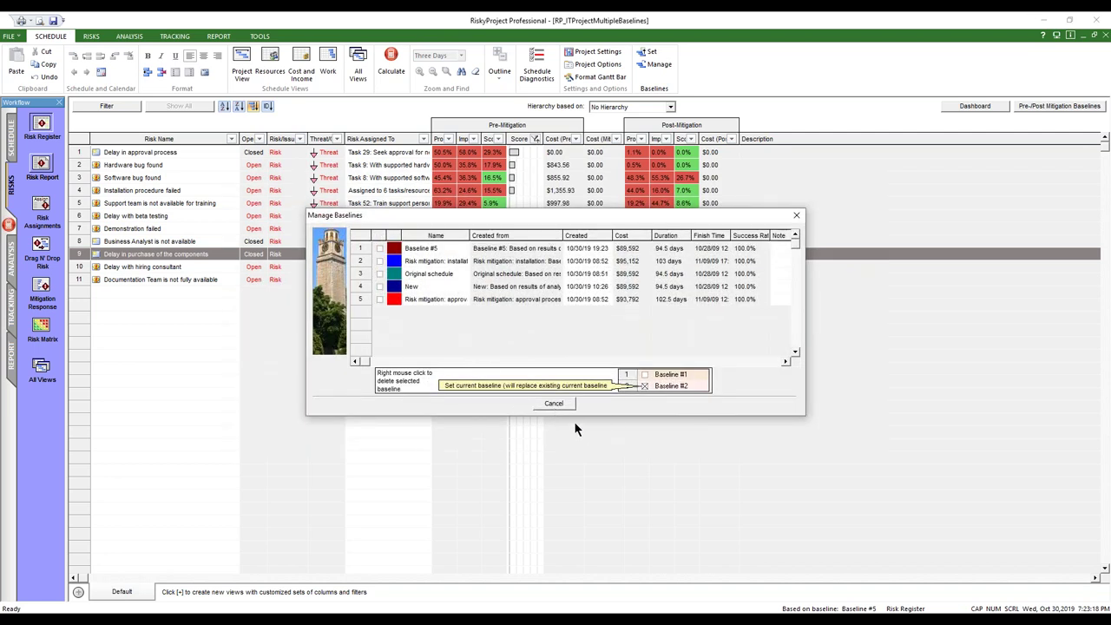
pyautogui.click(380, 250)
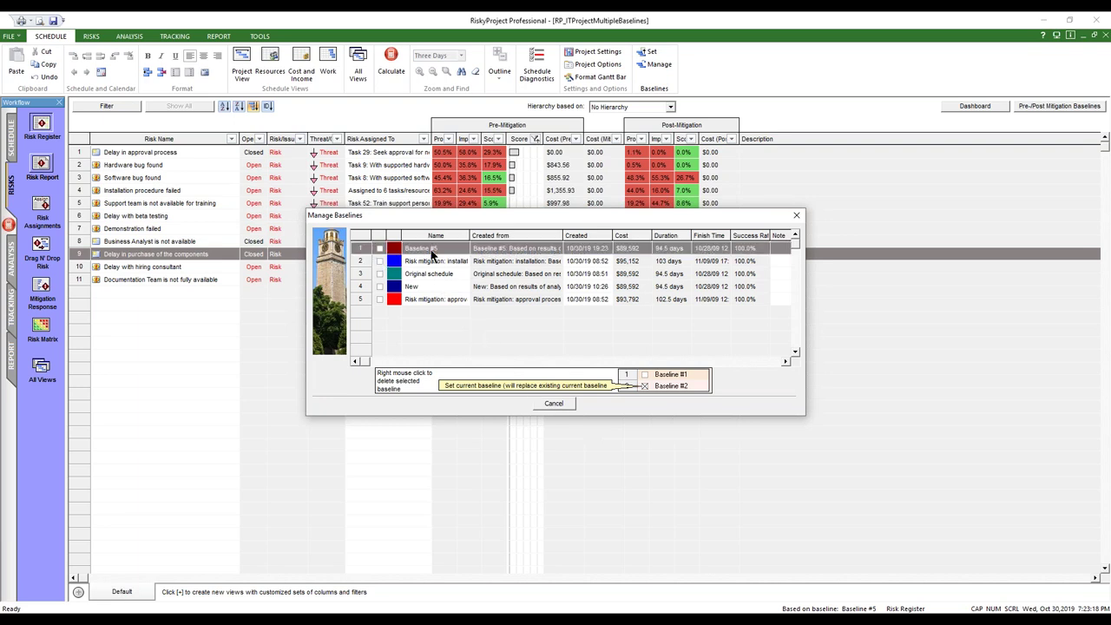
pyautogui.click(555, 404)
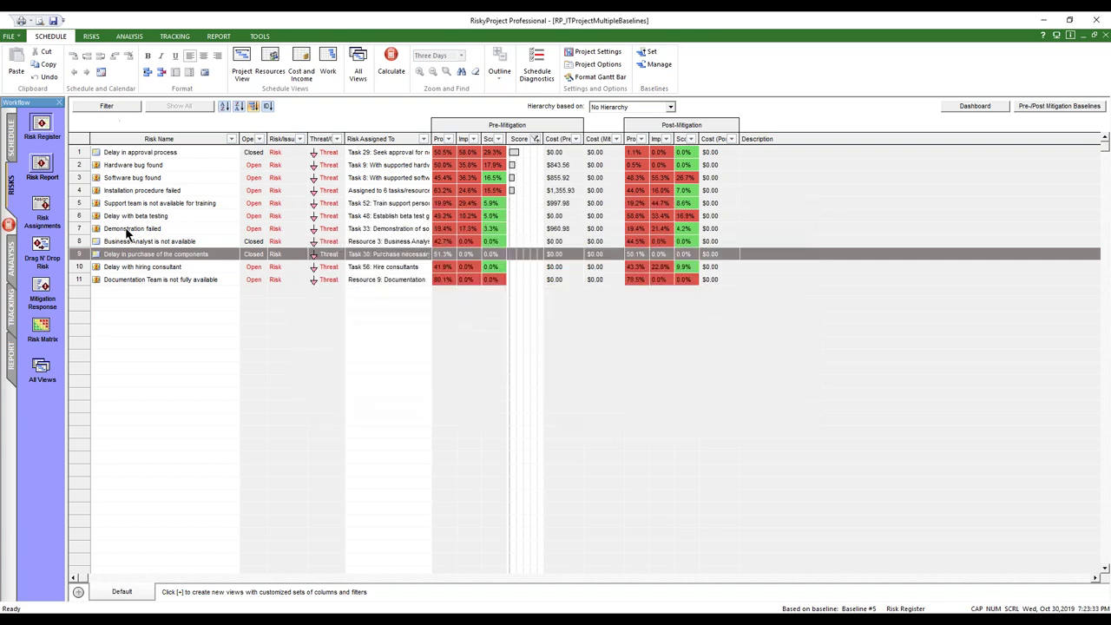
# Change the cumulative probability plot color of Baseline #5 to magenta among the managed baselines
pyautogui.click(656, 69)
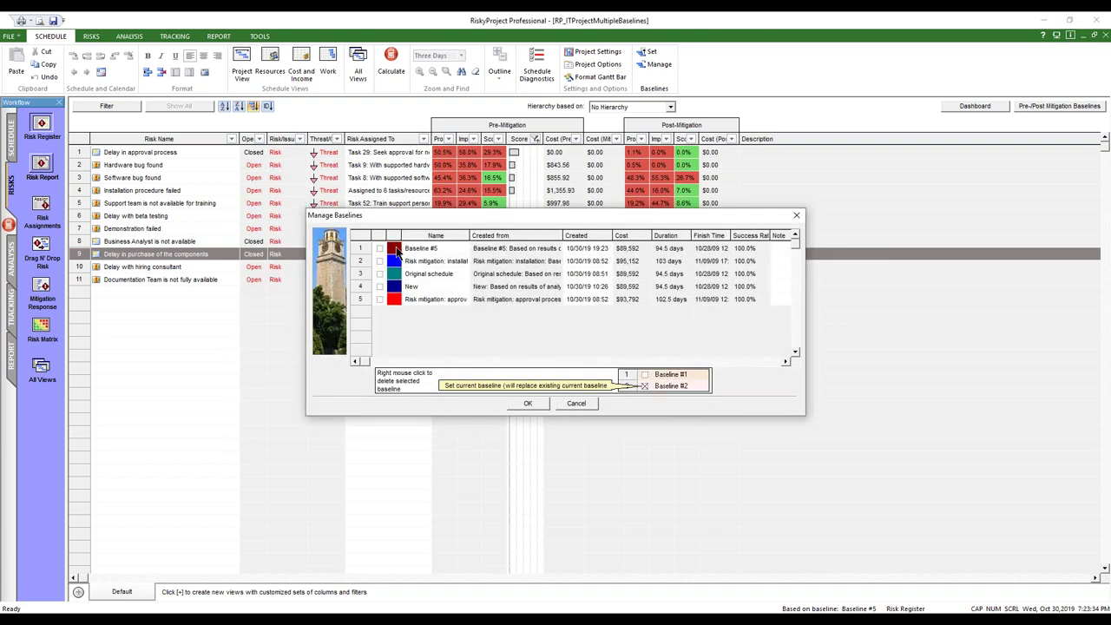
pyautogui.click(395, 249)
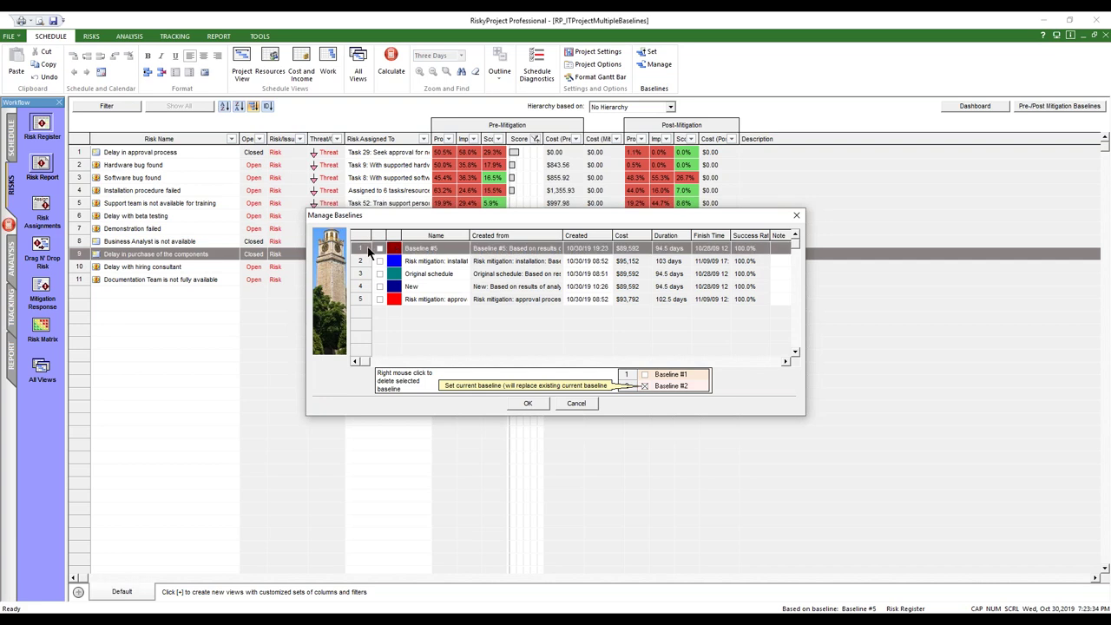
pyautogui.rightClick(379, 249)
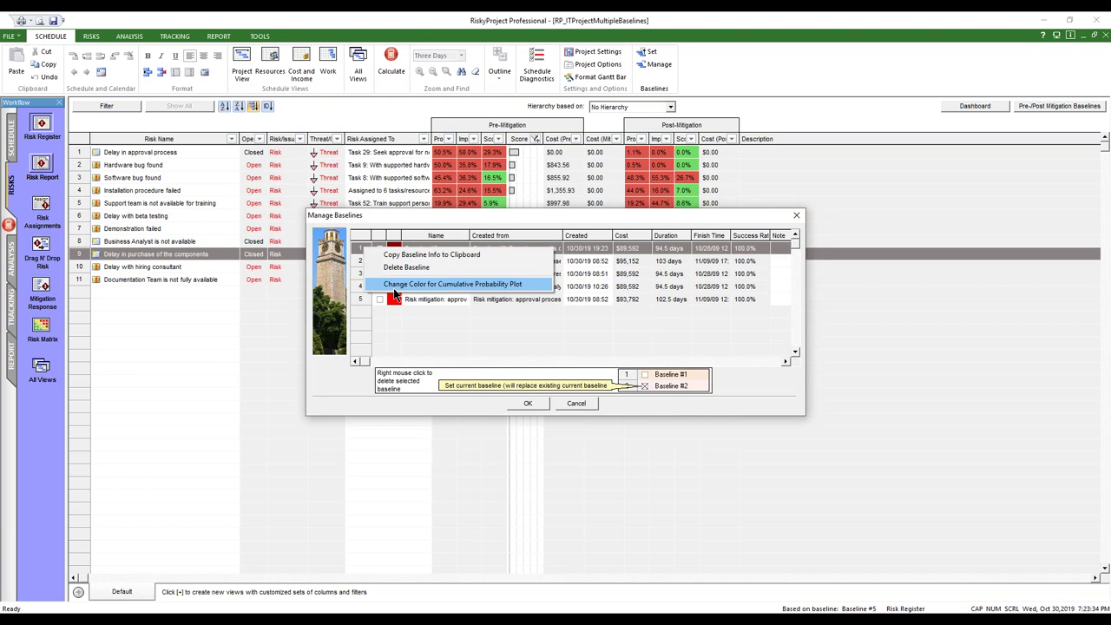
pyautogui.click(395, 287)
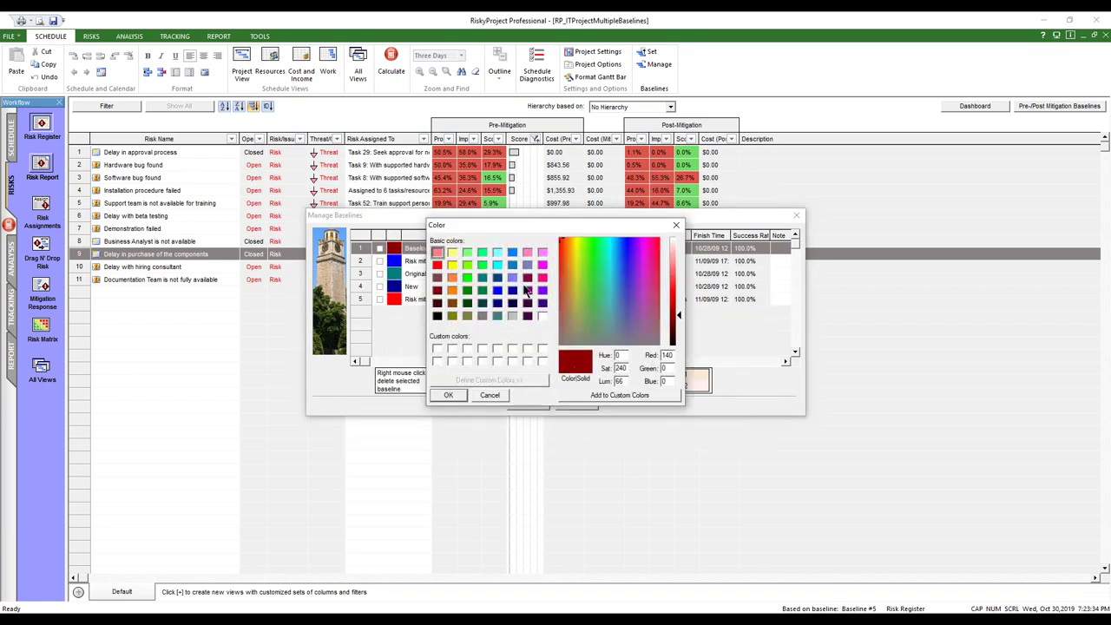
pyautogui.click(514, 265)
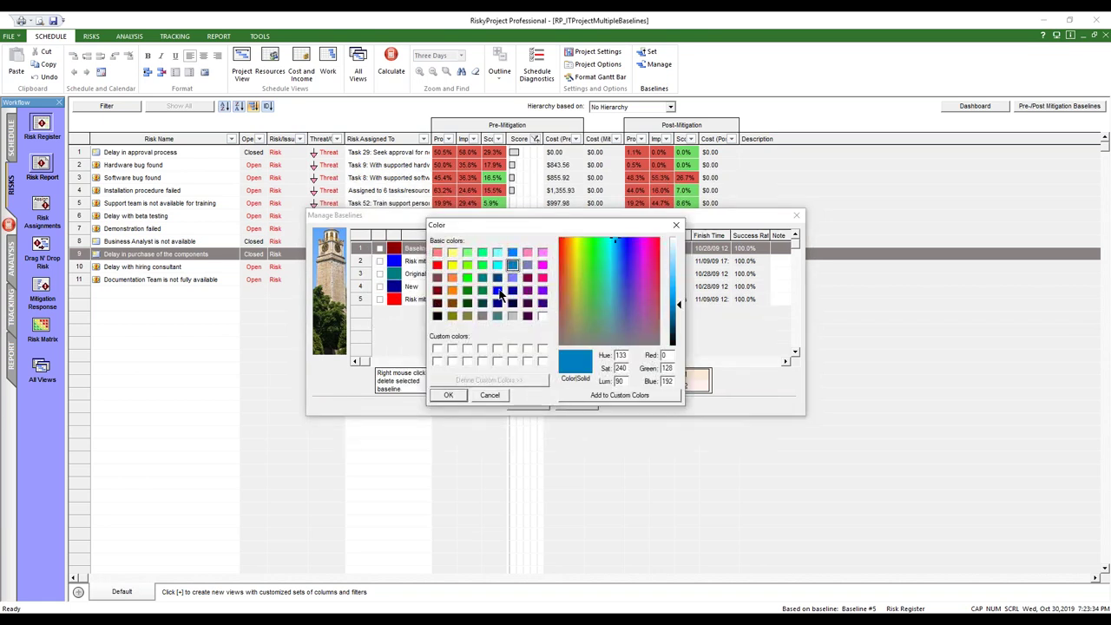
pyautogui.click(498, 292)
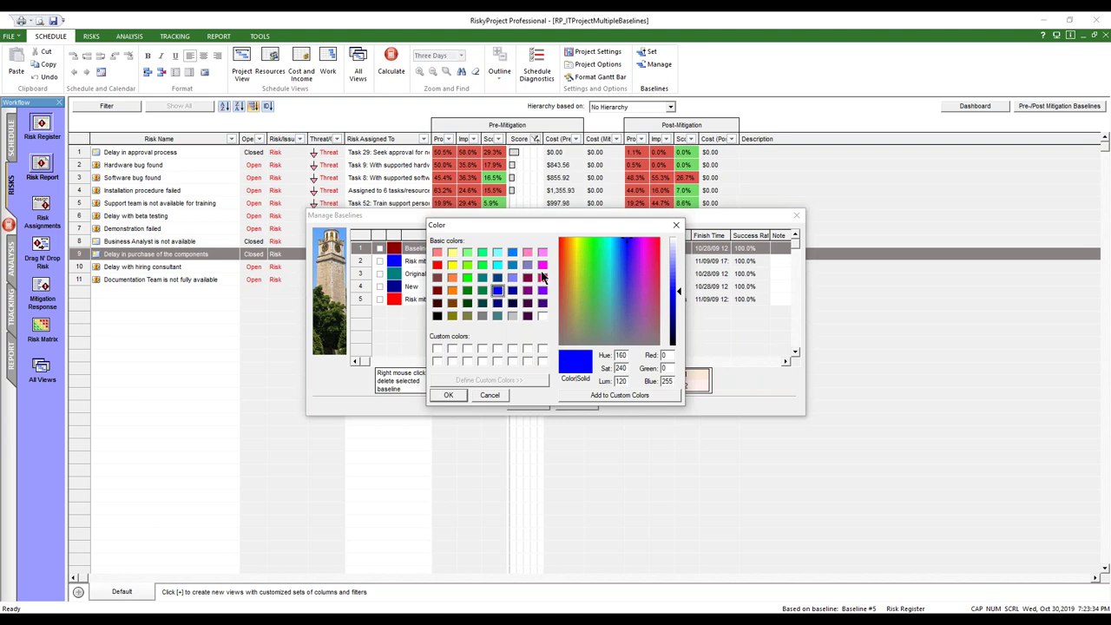
pyautogui.click(542, 265)
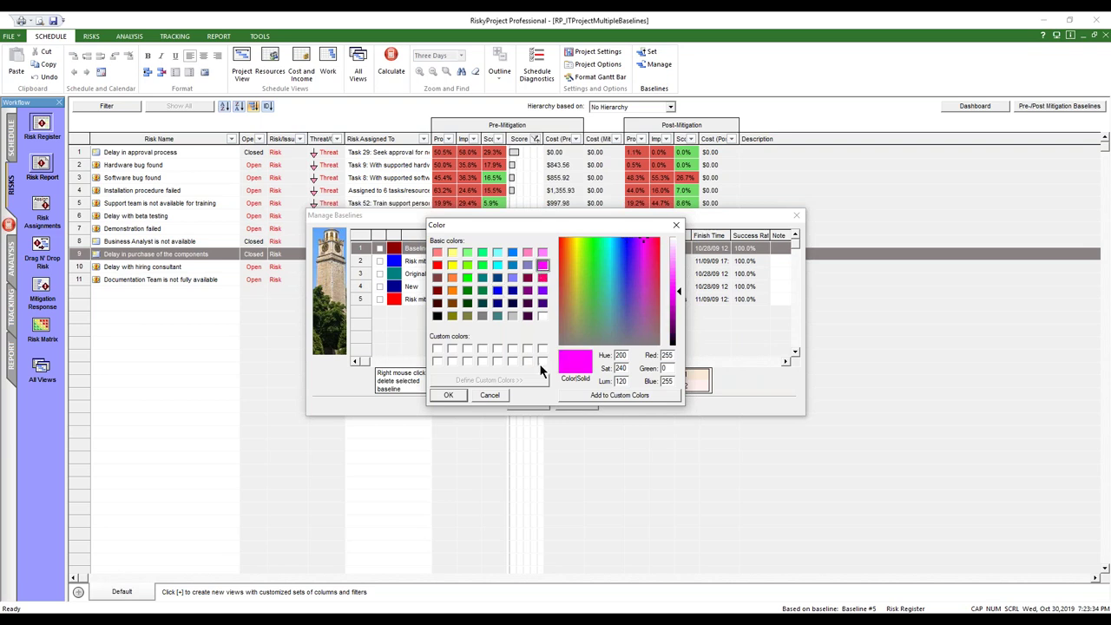
pyautogui.click(450, 395)
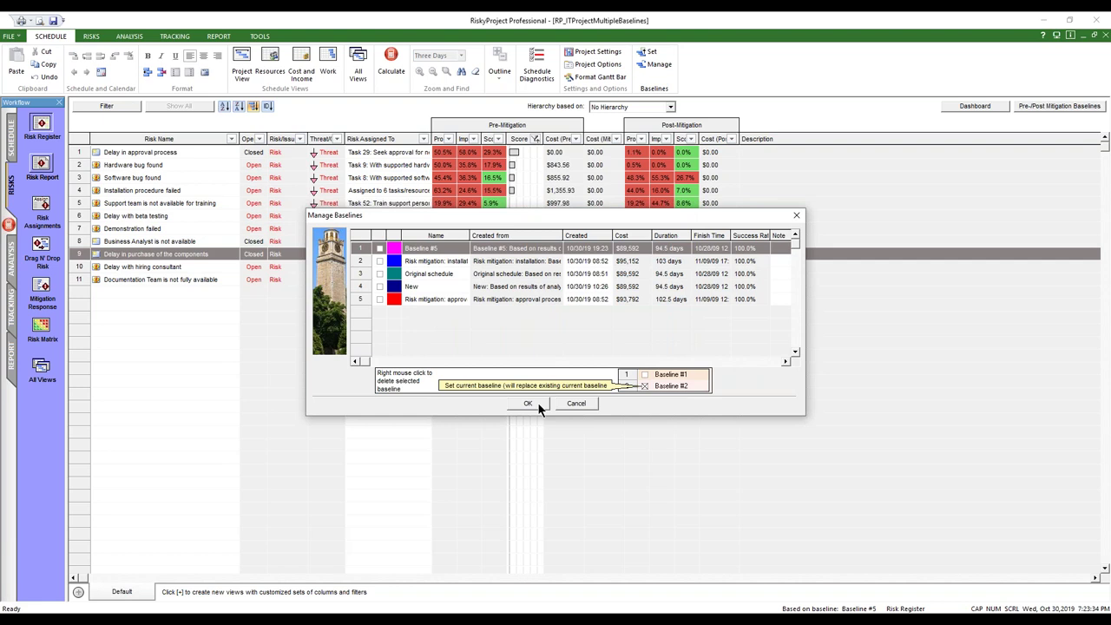
pyautogui.click(537, 401)
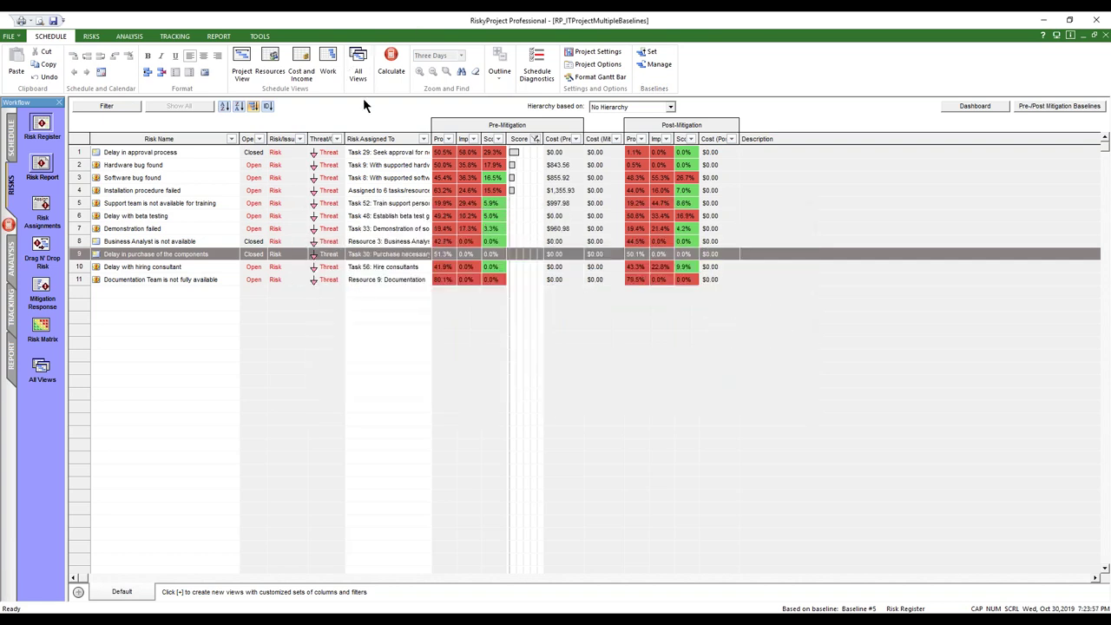
pyautogui.click(656, 66)
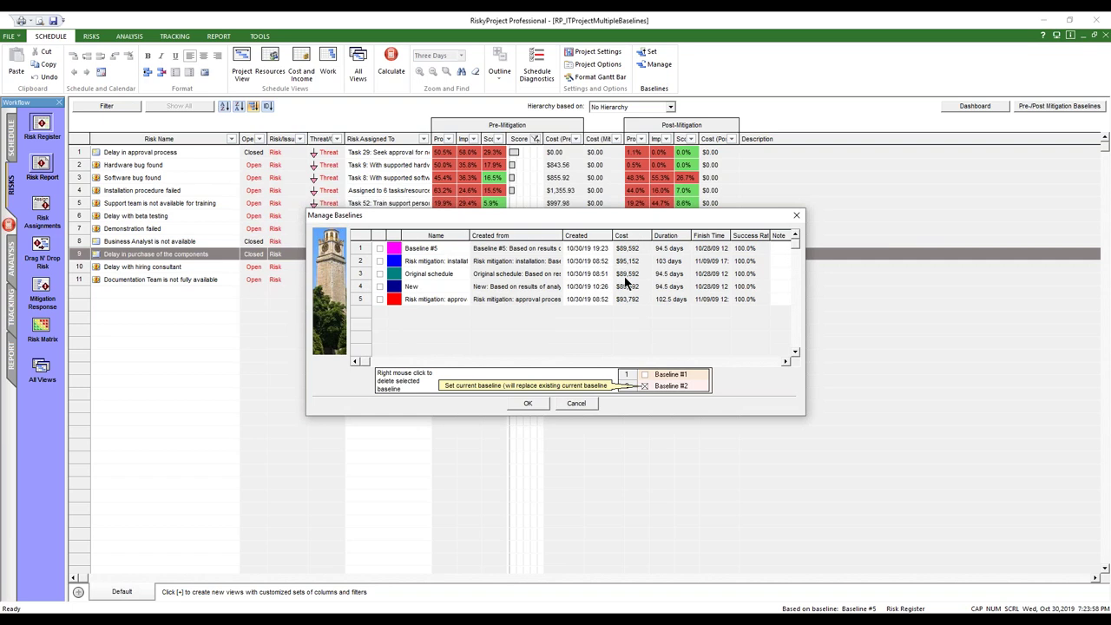
pyautogui.click(528, 404)
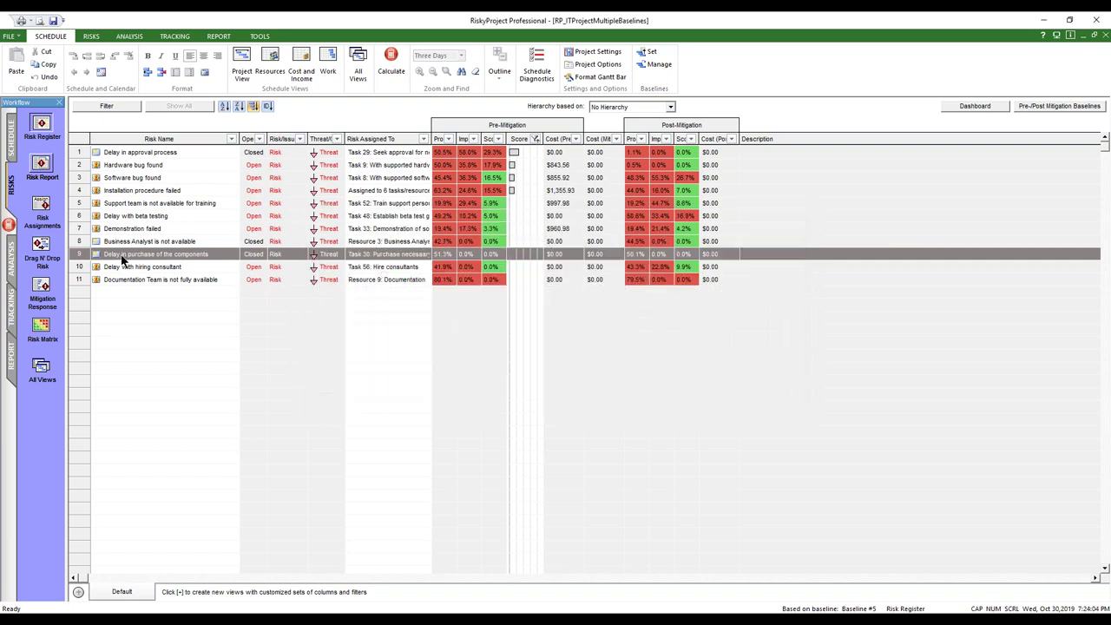
# Open the cost simulation results from the Project Summary and display the combined frequency and cumulative probability chart
pyautogui.click(12, 277)
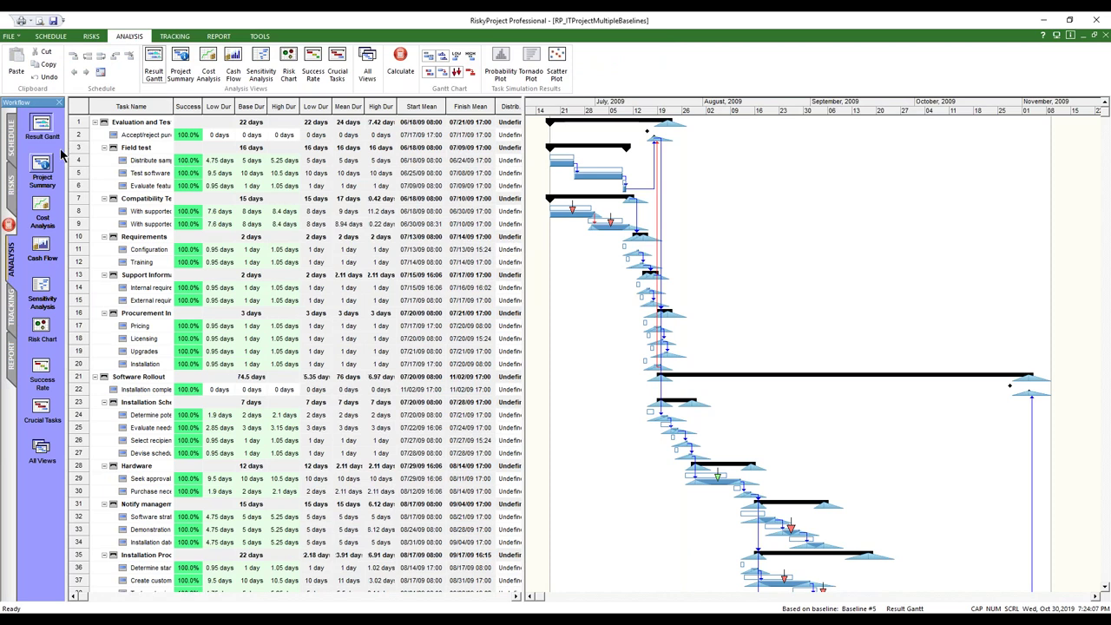
pyautogui.click(42, 164)
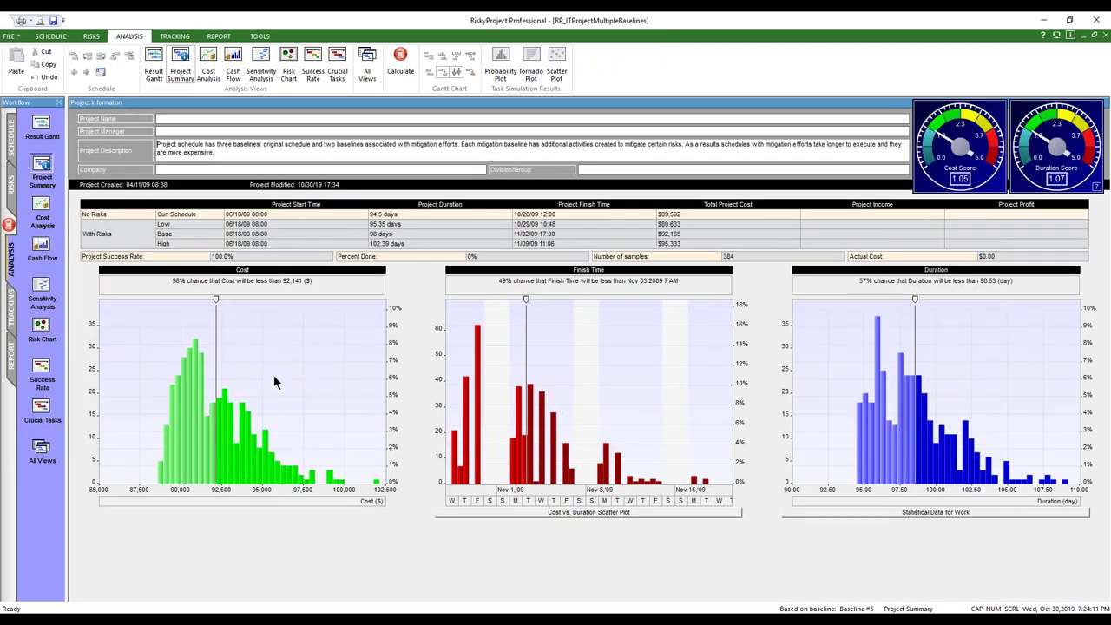
pyautogui.doubleClick(267, 408)
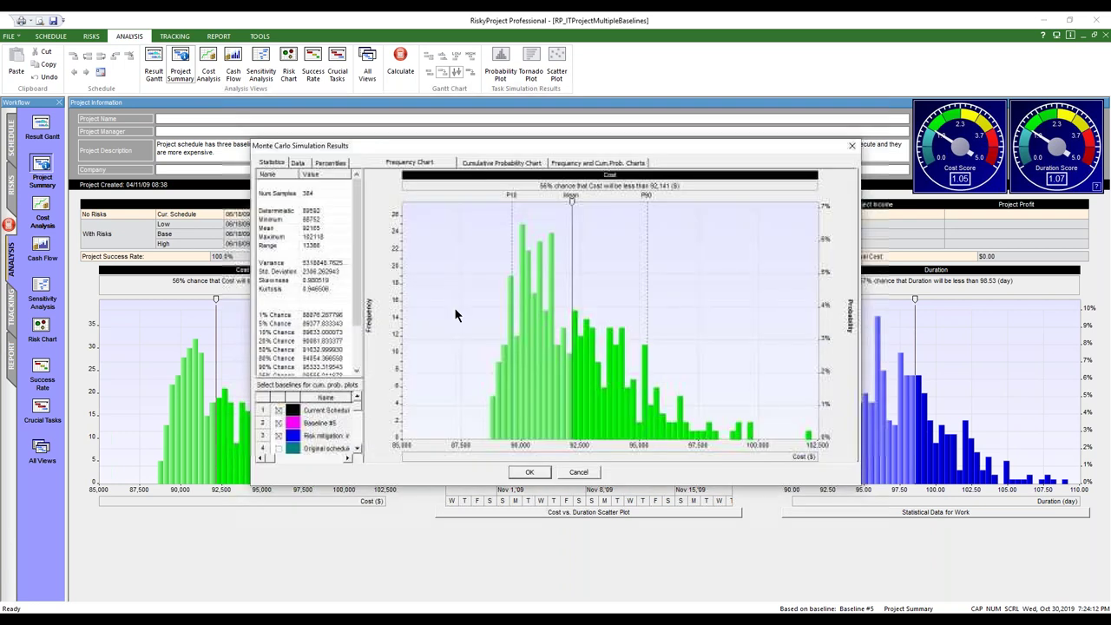
pyautogui.rightClick(460, 343)
pyautogui.click(588, 165)
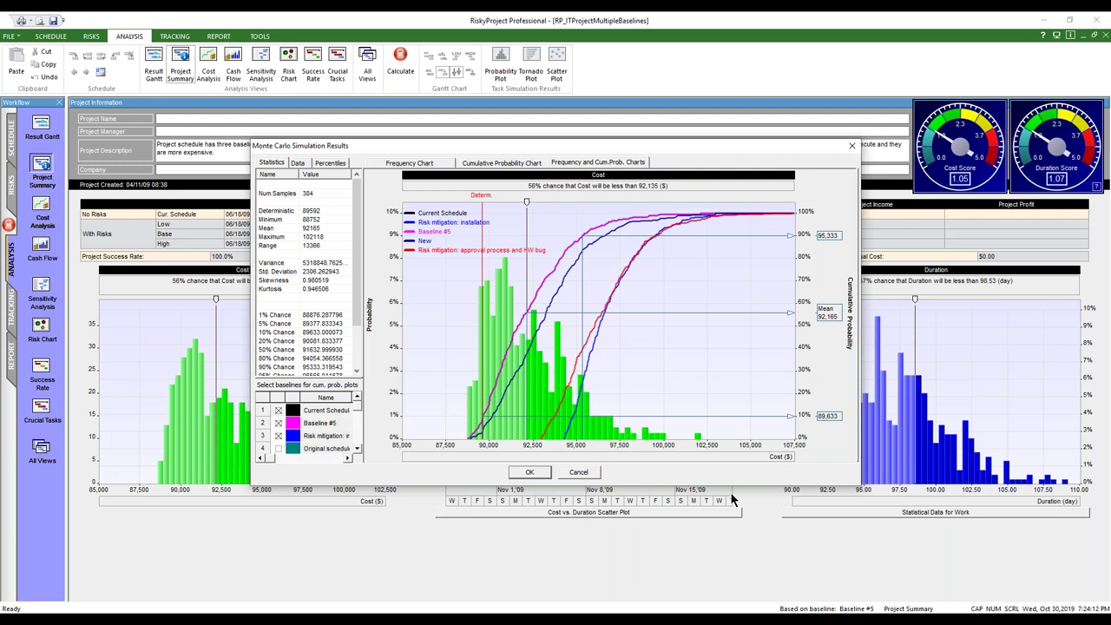
# Hide the P10, P90 and Deterministic lines, the Y-axis values and the slider on the cost chart, and accept the results
pyautogui.rightClick(642, 369)
pyautogui.click(673, 427)
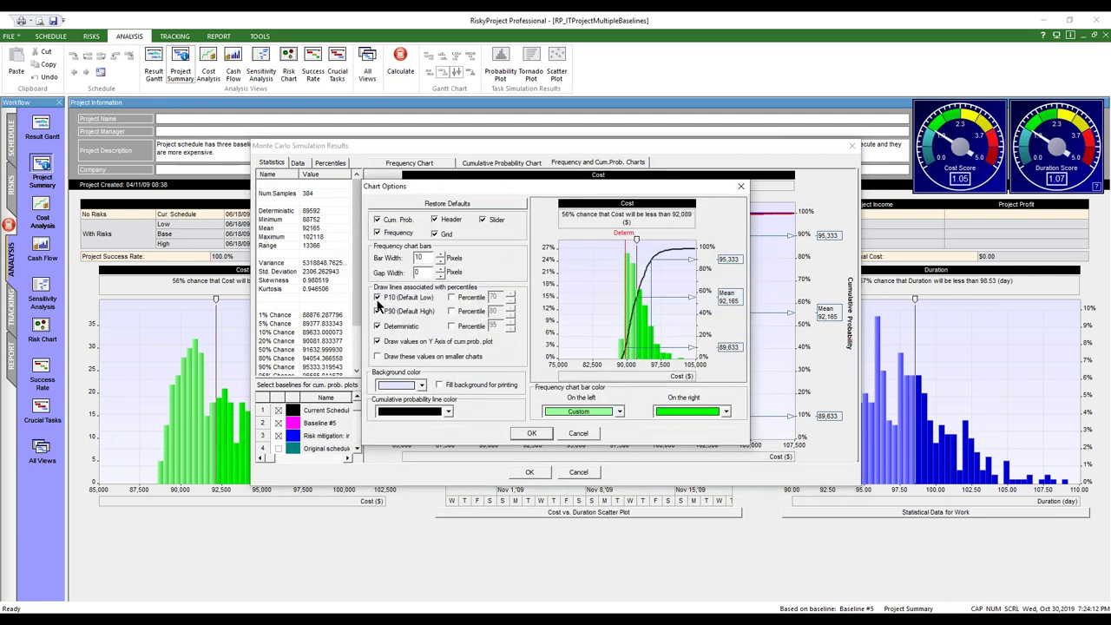
pyautogui.click(377, 297)
pyautogui.click(377, 310)
pyautogui.click(377, 326)
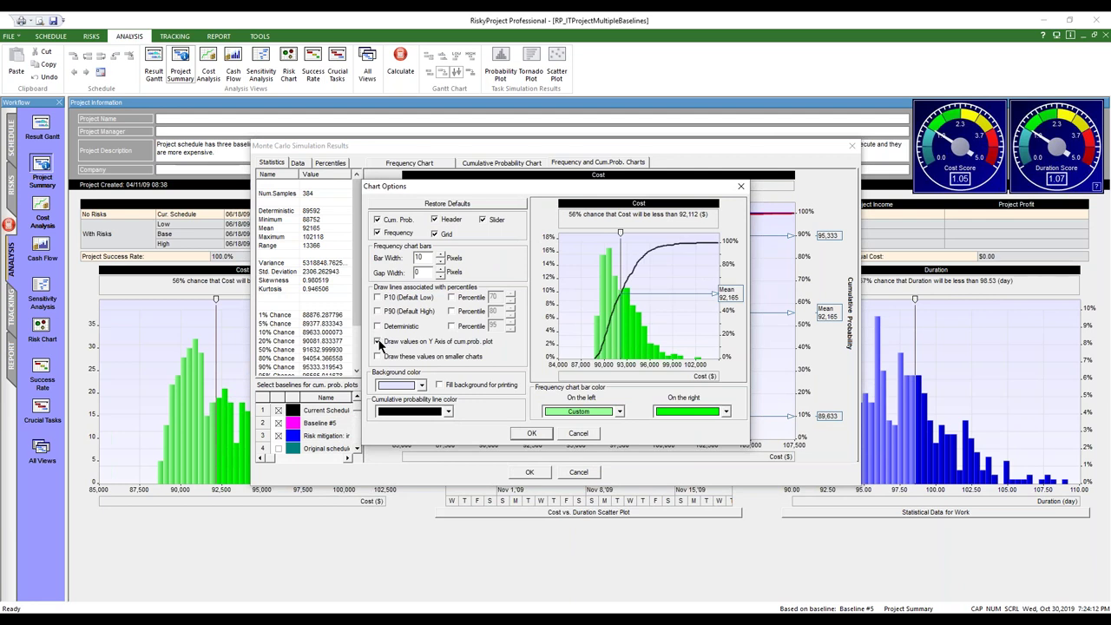
pyautogui.click(377, 342)
pyautogui.click(483, 220)
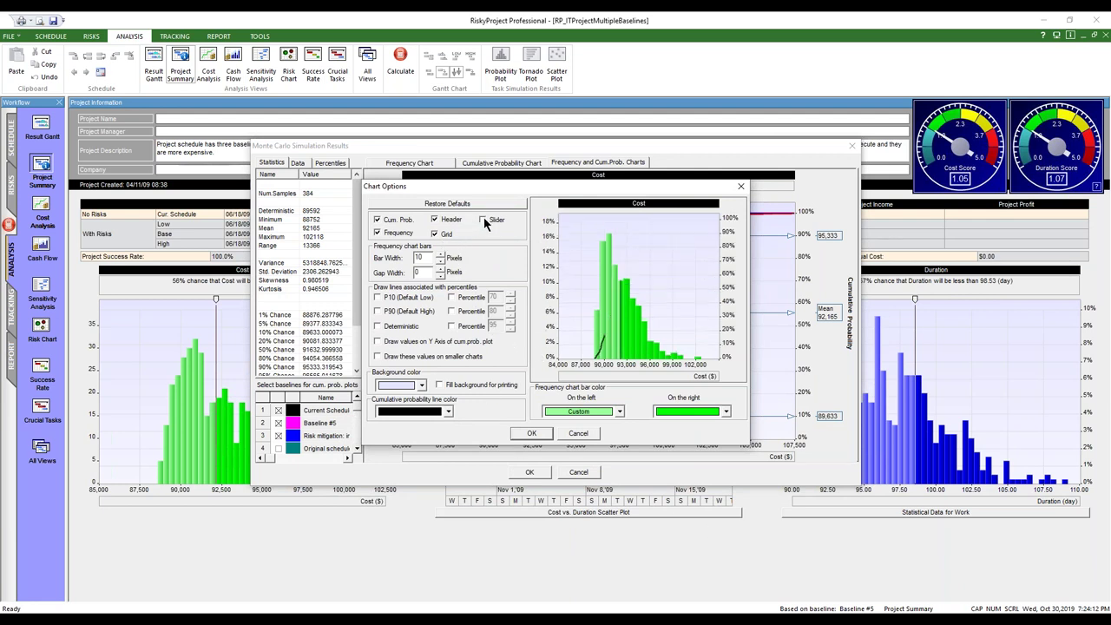
pyautogui.click(531, 433)
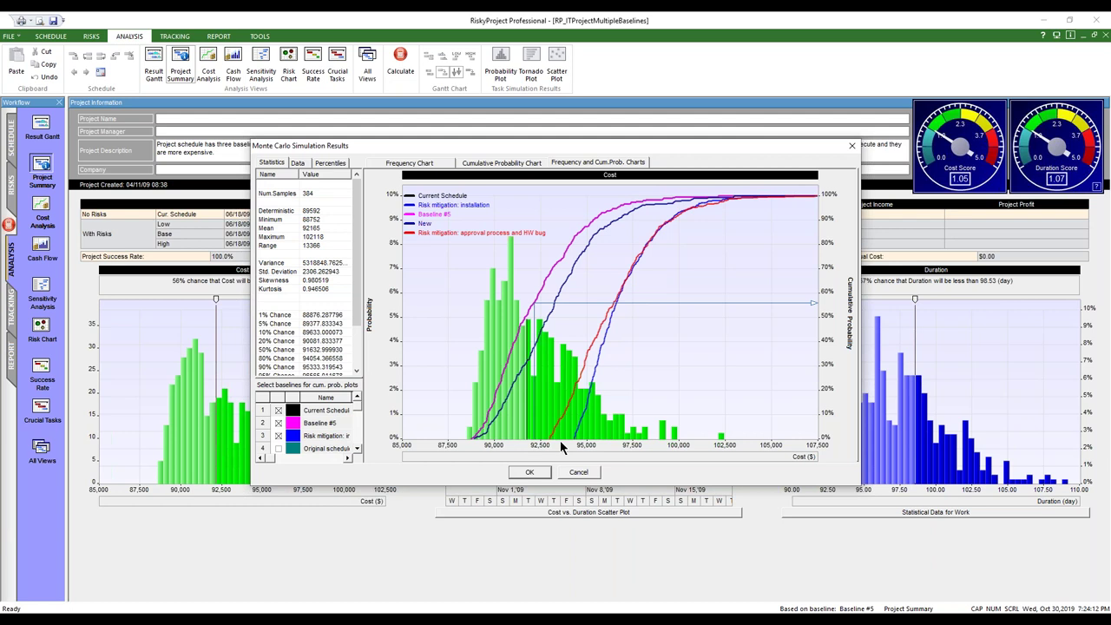
pyautogui.moveTo(544, 434)
pyautogui.click(530, 472)
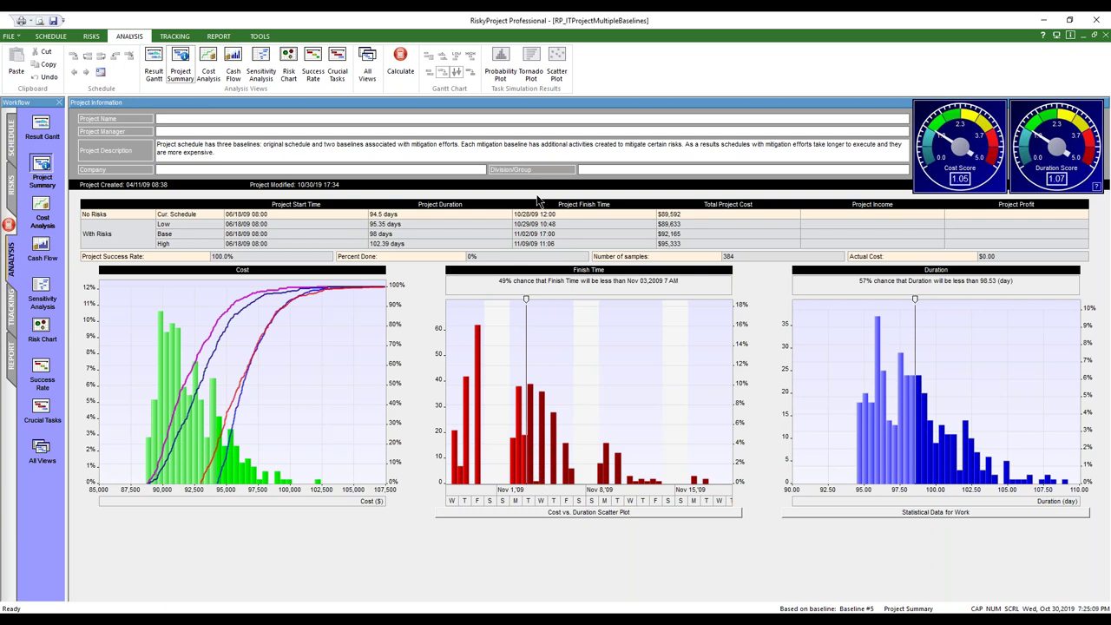
# Open the recent project Drilling_WebinarExample.alm and calculate it with the Scores view of its Risk Register displayed
pyautogui.click(12, 36)
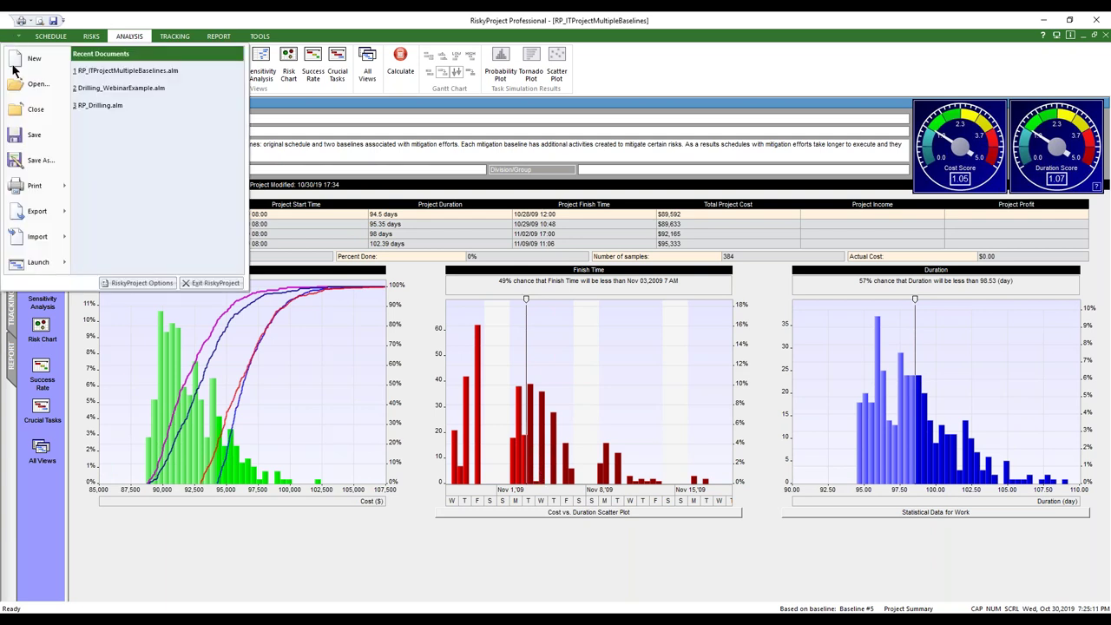
pyautogui.click(137, 89)
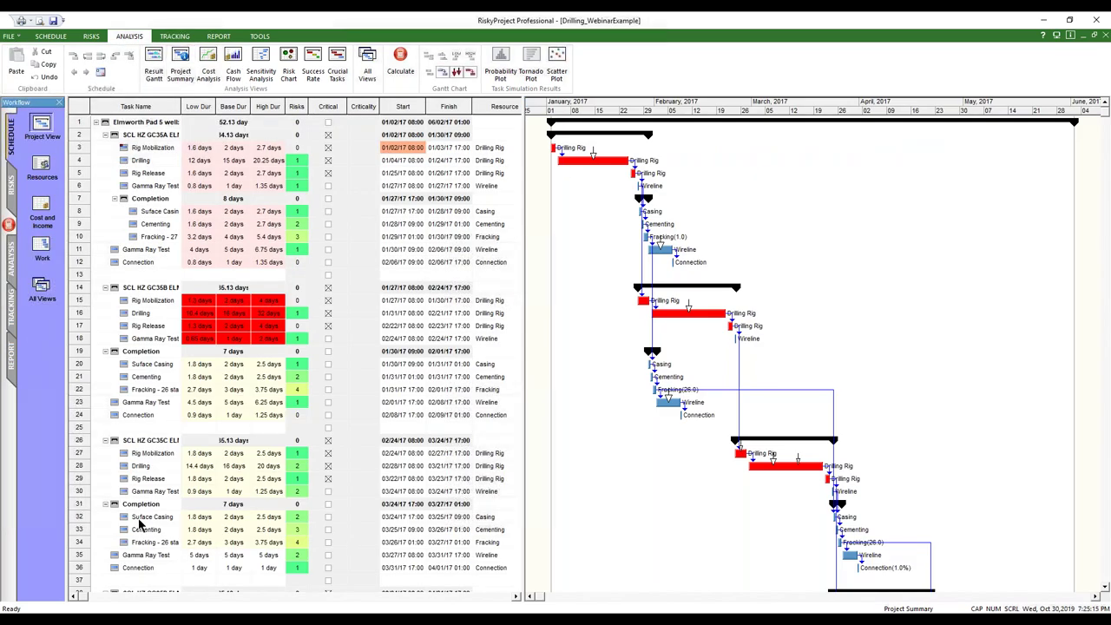
pyautogui.click(12, 198)
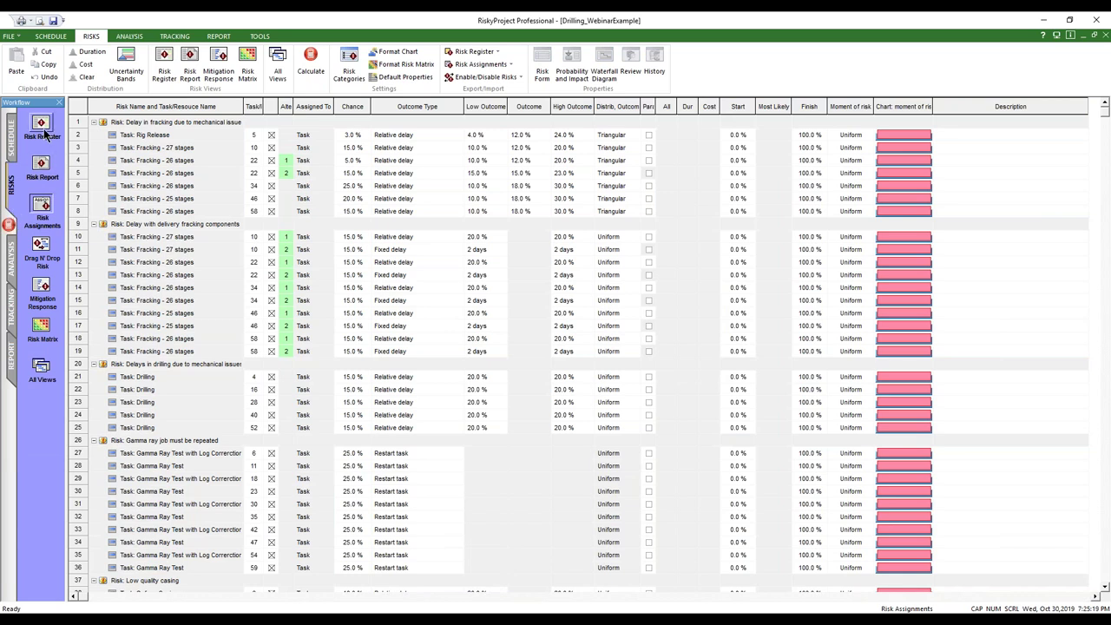
pyautogui.click(45, 128)
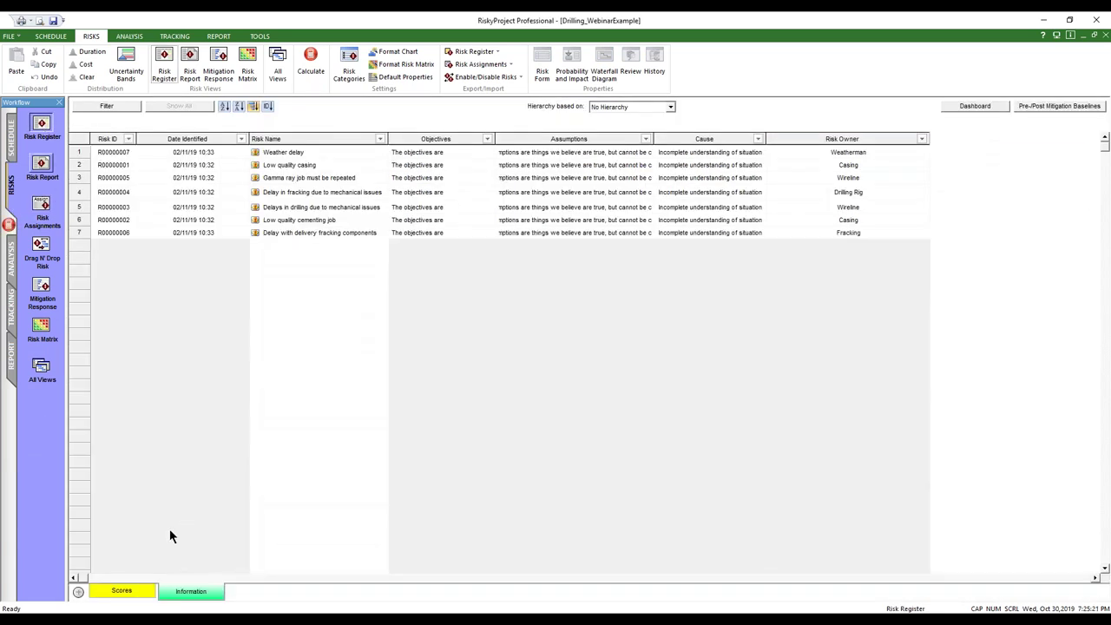
pyautogui.click(110, 595)
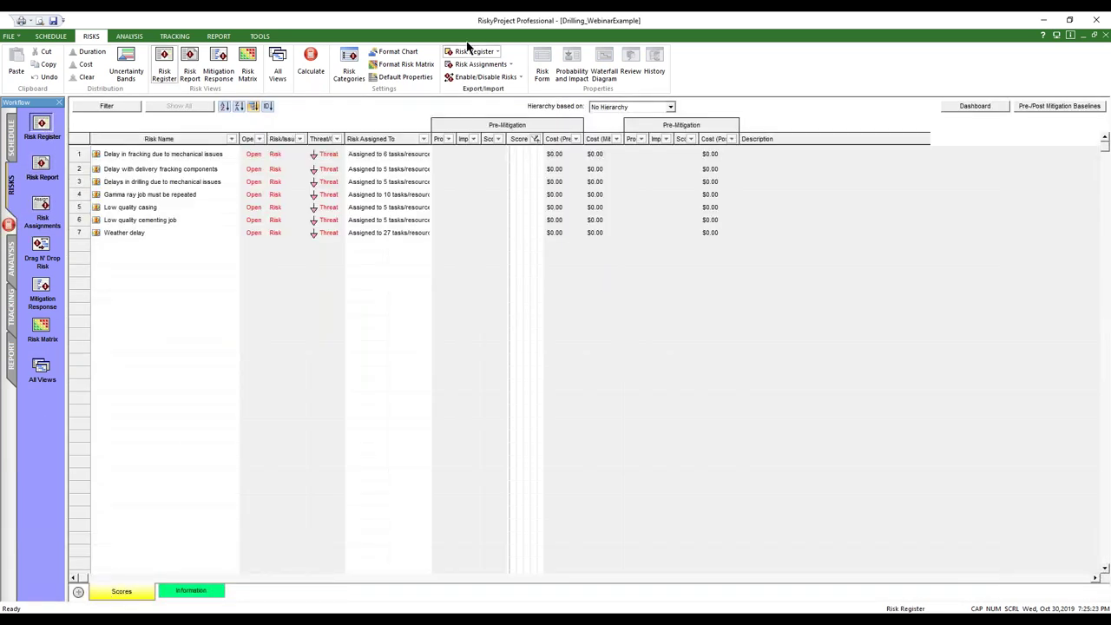
pyautogui.click(312, 61)
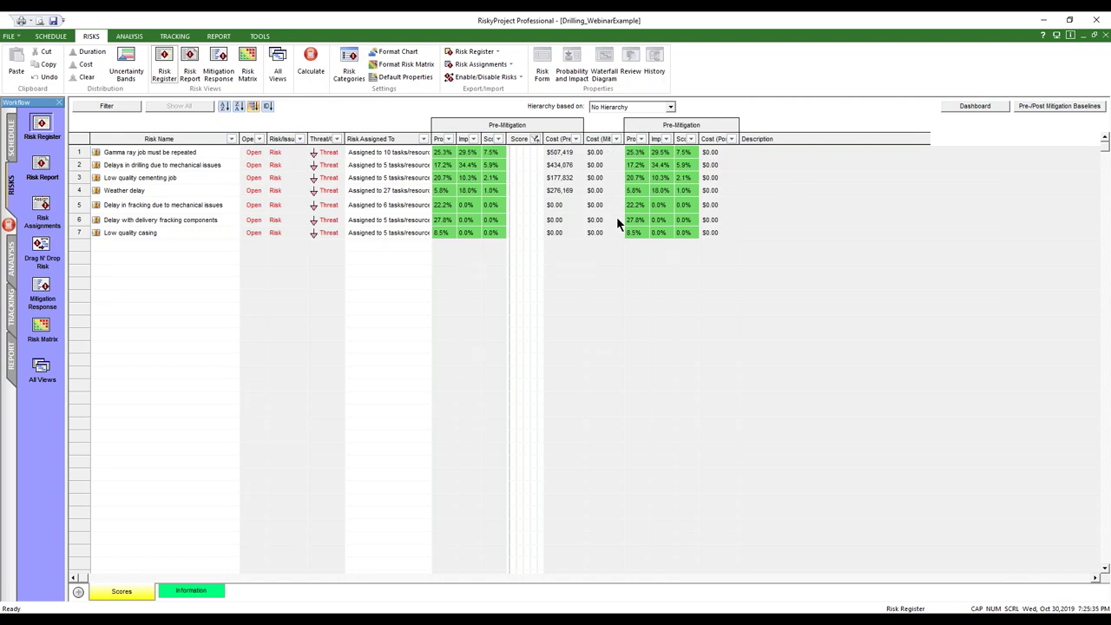
# Examine the Risk Name column's sort and filter options, and compare the Scores and Information views of the Risk Register
pyautogui.click(231, 139)
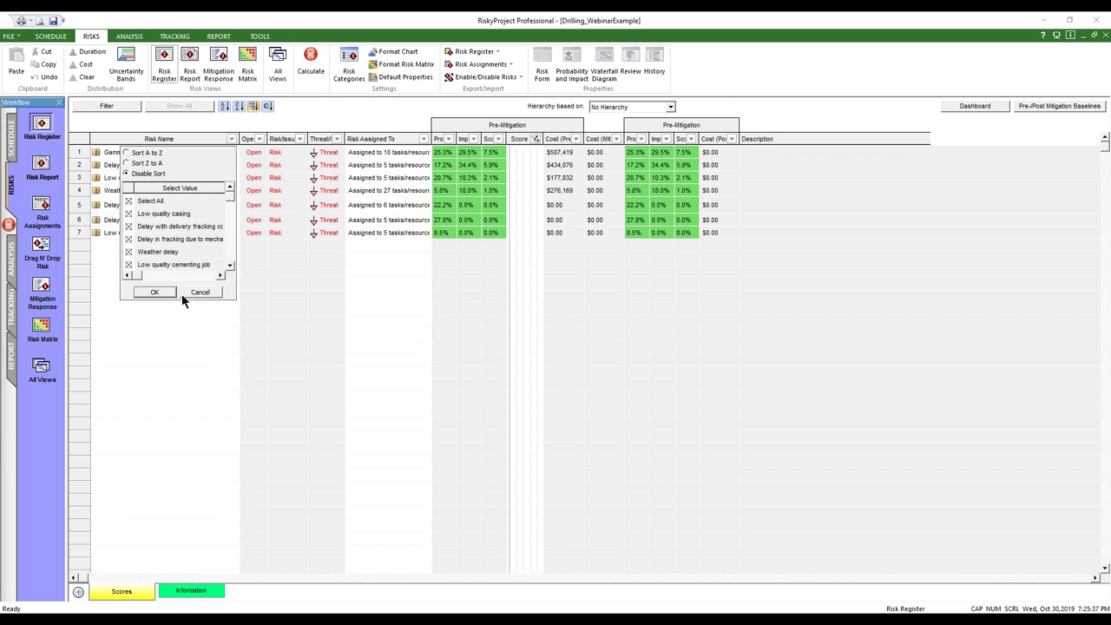
pyautogui.click(154, 292)
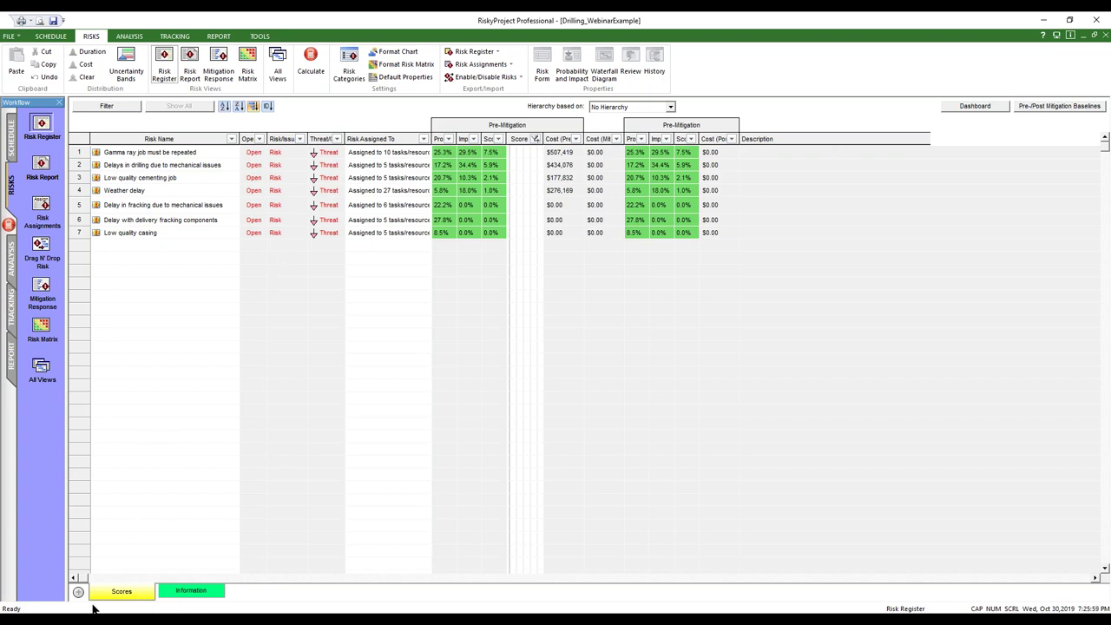
pyautogui.click(198, 596)
pyautogui.click(130, 595)
pyautogui.click(184, 597)
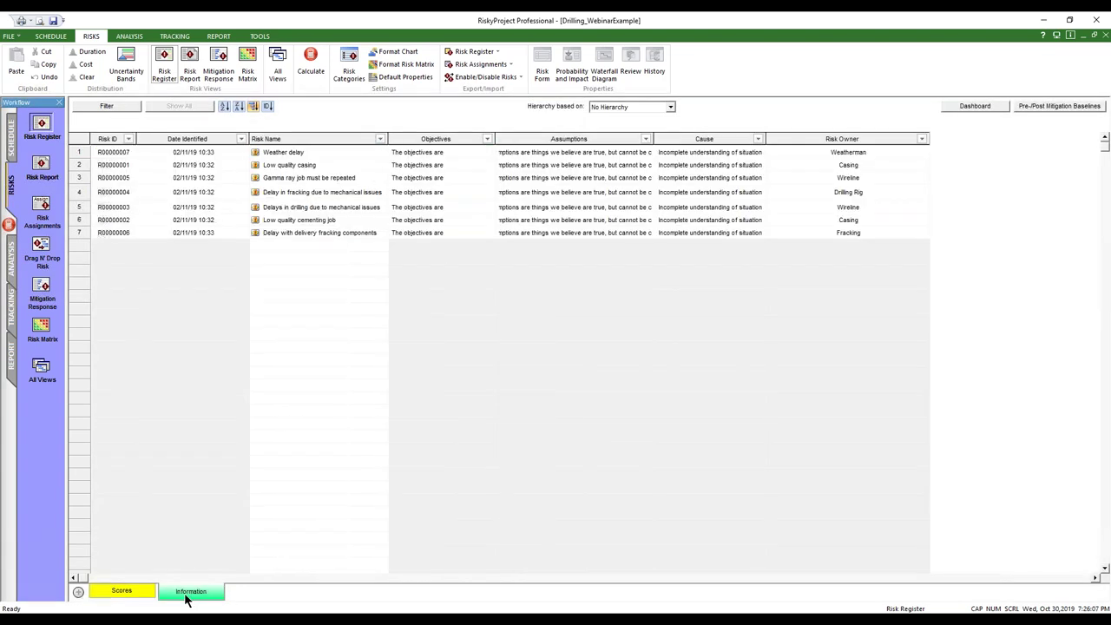
pyautogui.click(126, 596)
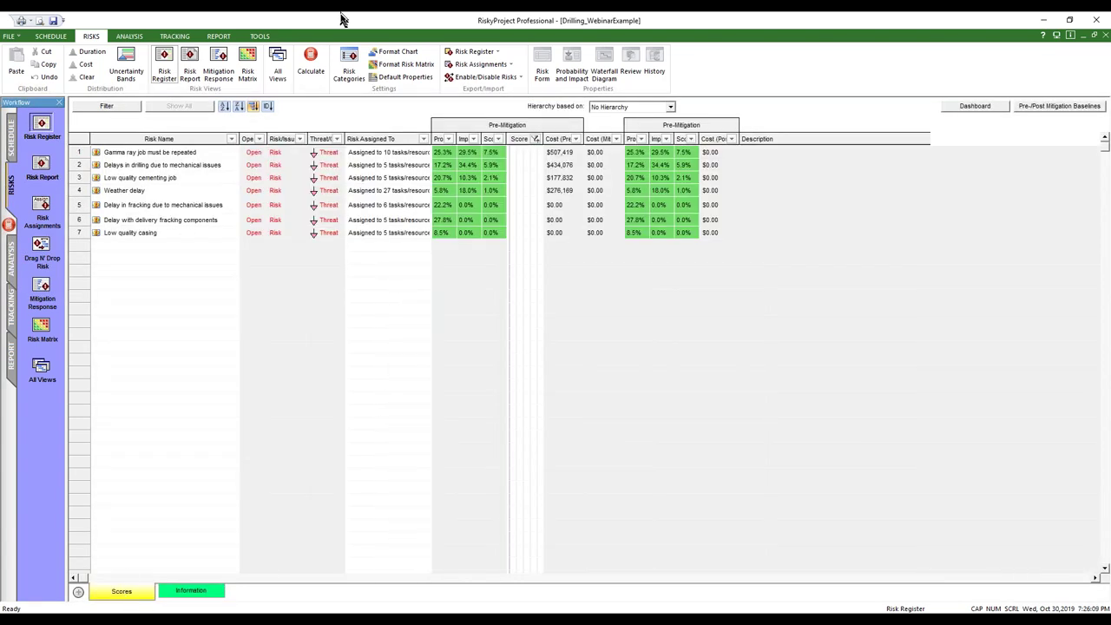
pyautogui.click(190, 594)
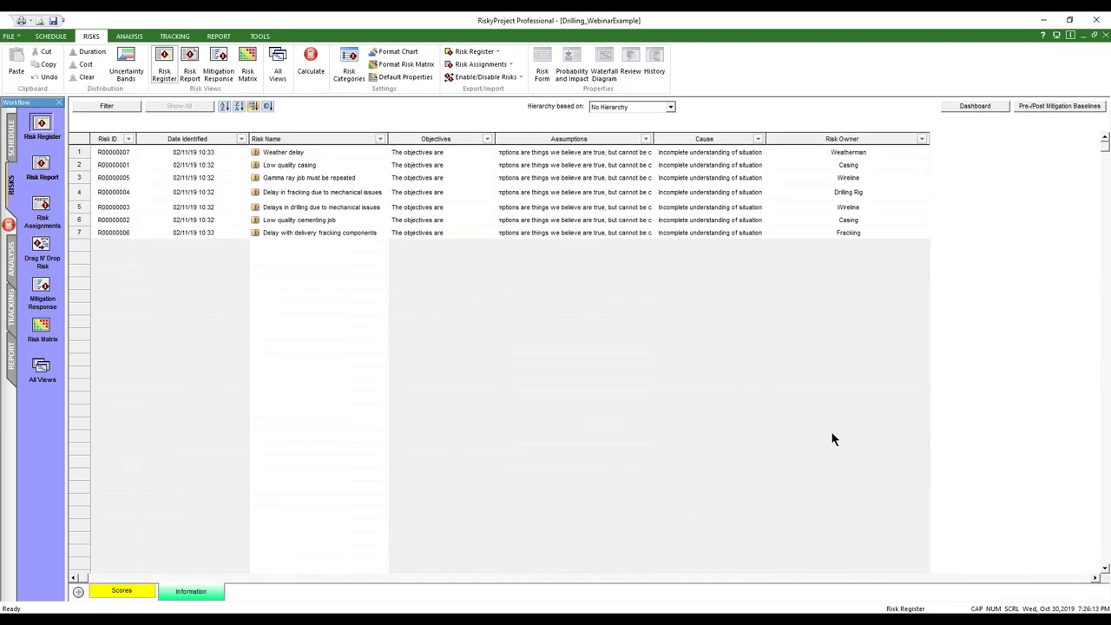
# Try to give the Risk ID column a yellow group header named "Risk Information" spanning 8 columns
pyautogui.rightClick(101, 140)
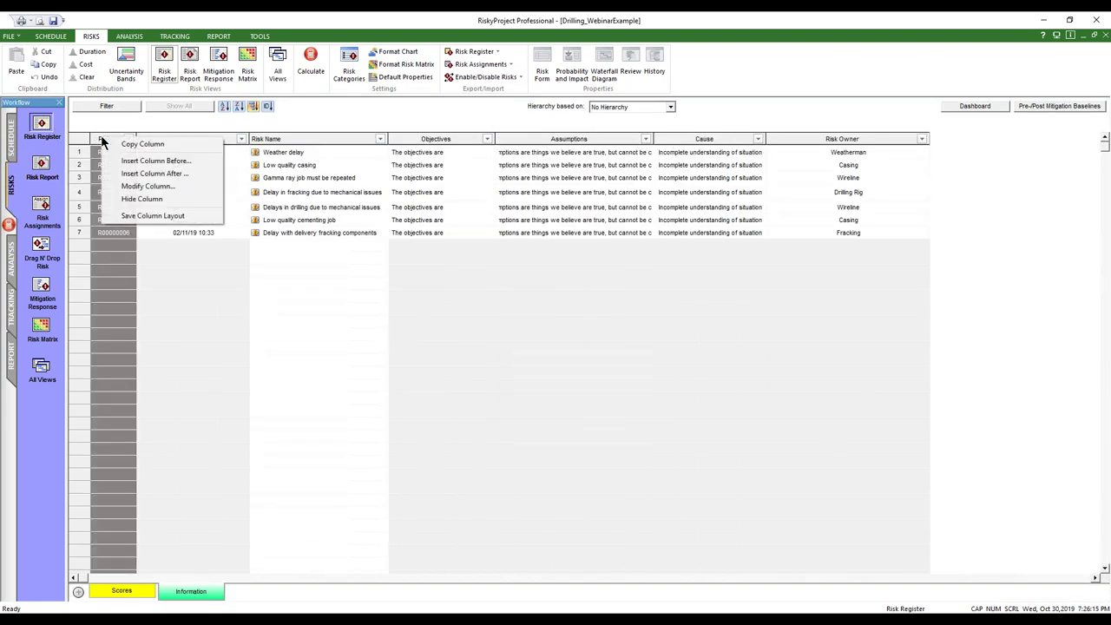
pyautogui.click(158, 188)
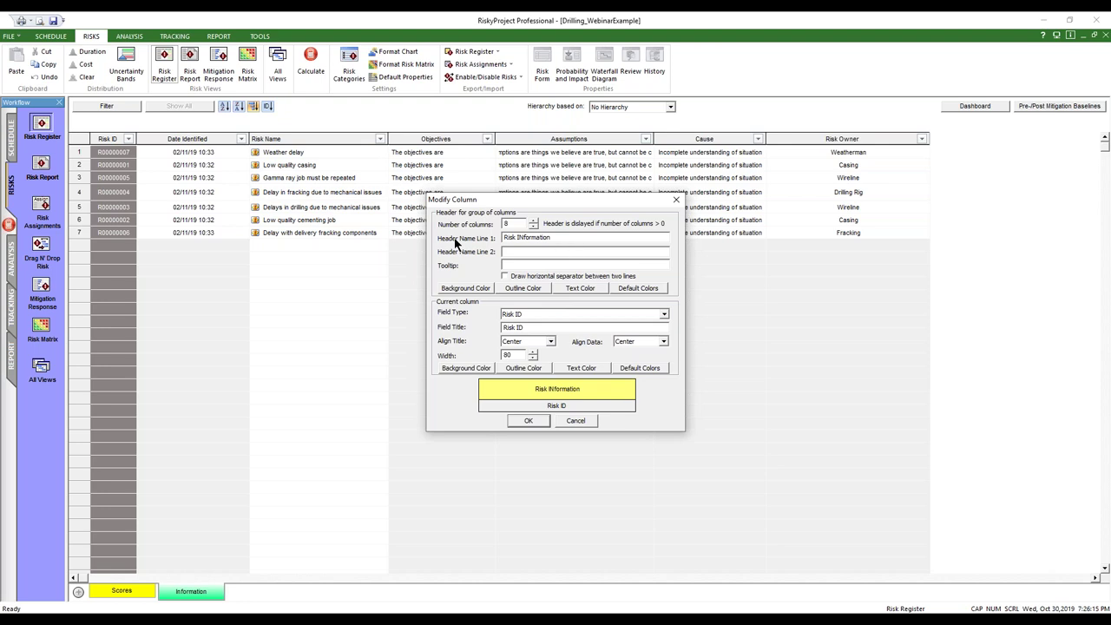
pyautogui.moveTo(573, 237); pyautogui.dragTo(440, 238)
pyautogui.write('Risk Information')
pyautogui.click(528, 424)
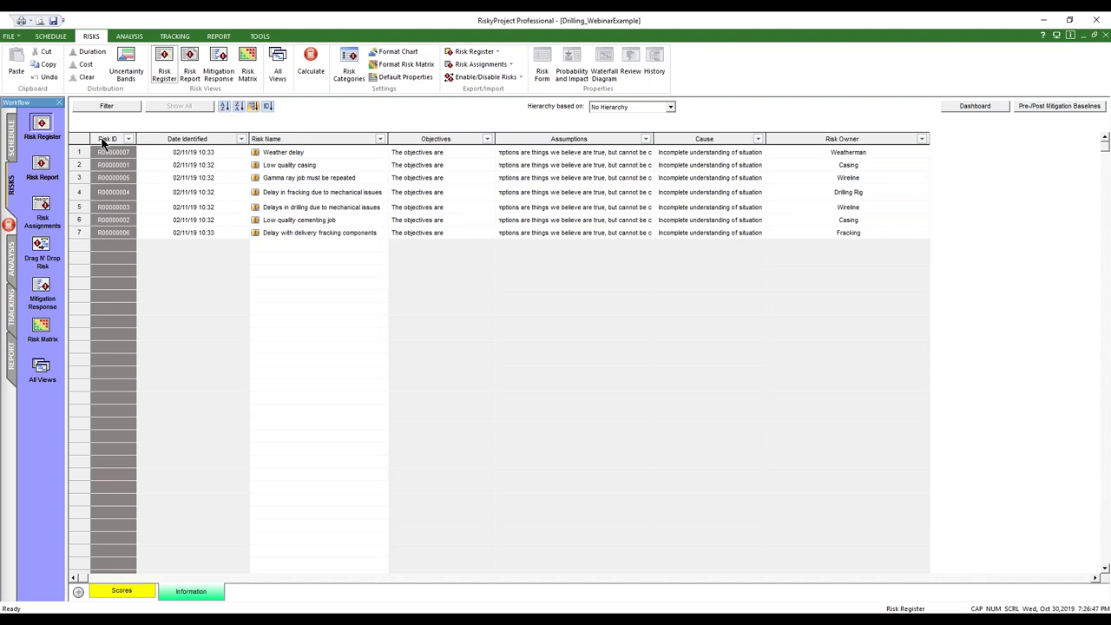
# Modify the Date Identified column with a group header spanning 6 columns and named "Risk inforemation"
pyautogui.click(153, 141)
pyautogui.rightClick(151, 144)
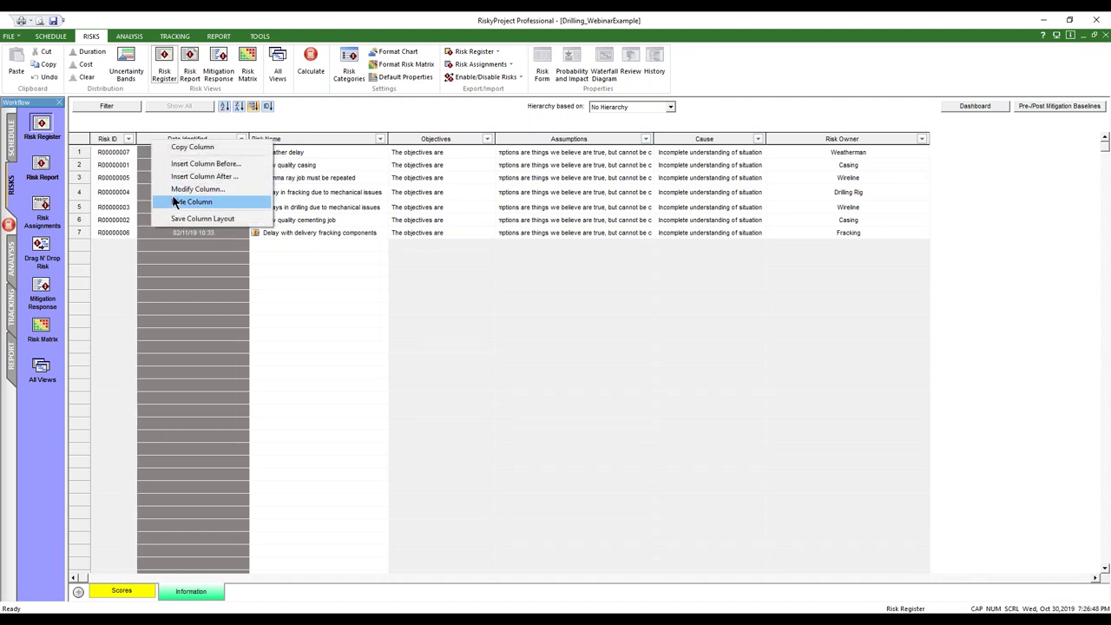
pyautogui.click(182, 189)
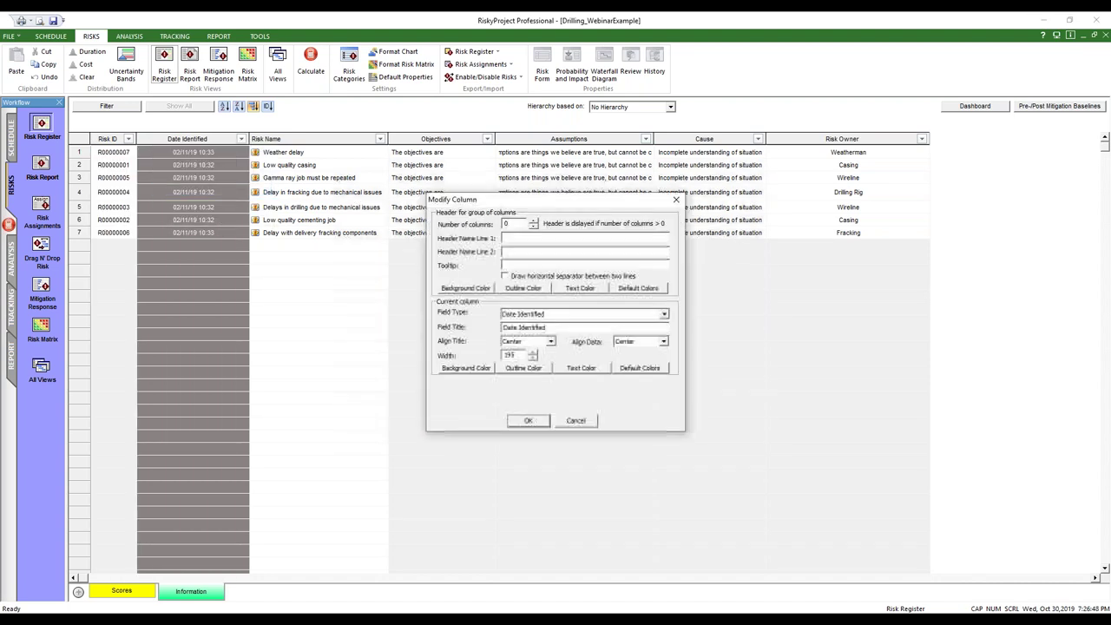
pyautogui.click(533, 221)
pyautogui.click(534, 221)
pyautogui.click(534, 221)
pyautogui.click(534, 222)
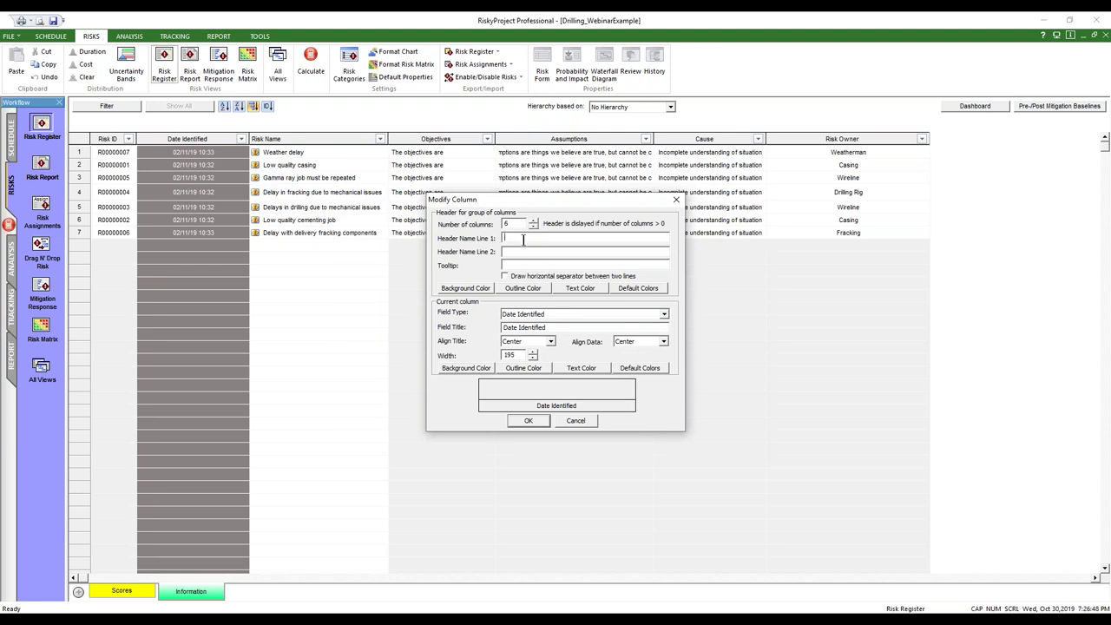
pyautogui.write('Risk inforemation')
# Give the group header above Date Identified a light yellow background and apply the column changes
pyautogui.click(475, 287)
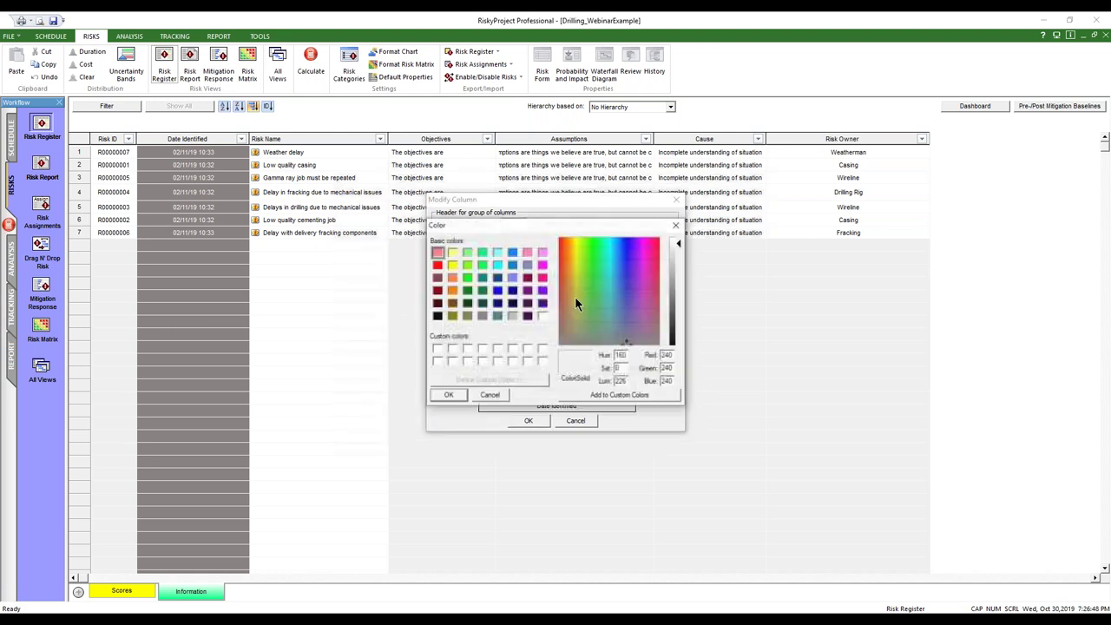
pyautogui.click(451, 252)
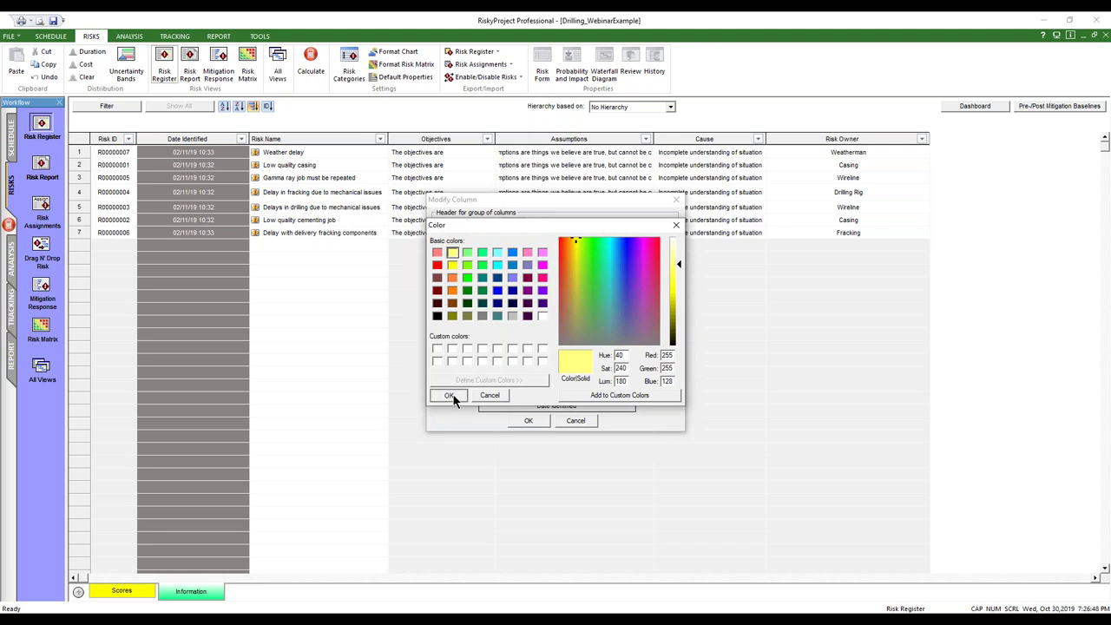
pyautogui.click(447, 395)
pyautogui.click(528, 421)
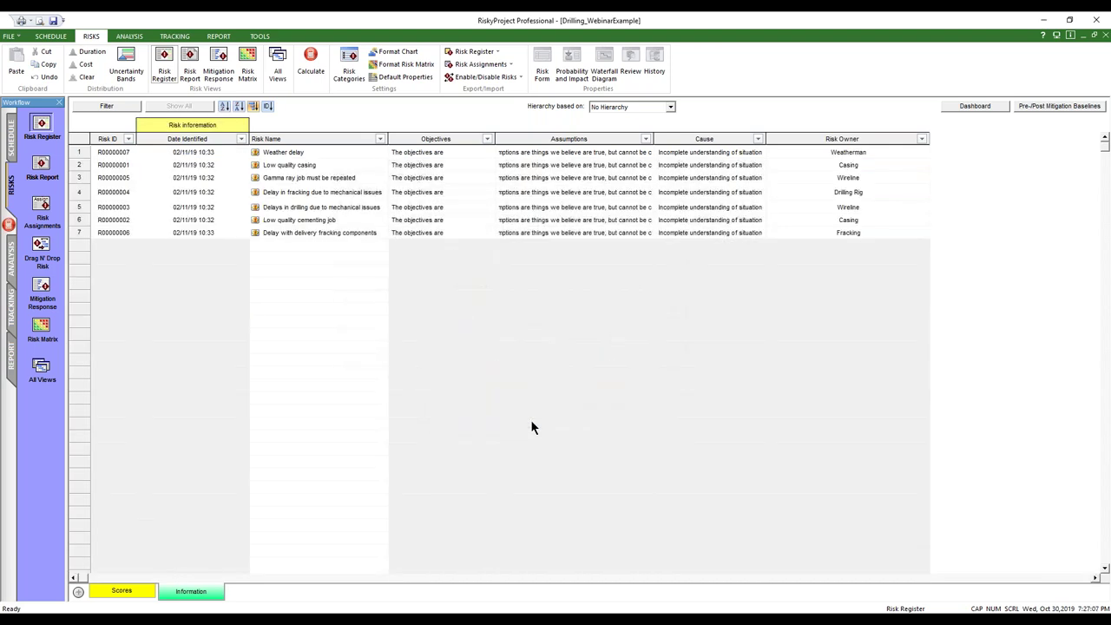
# Extend the yellow group header so it spans the five columns from Date Identified through Cause
pyautogui.rightClick(164, 142)
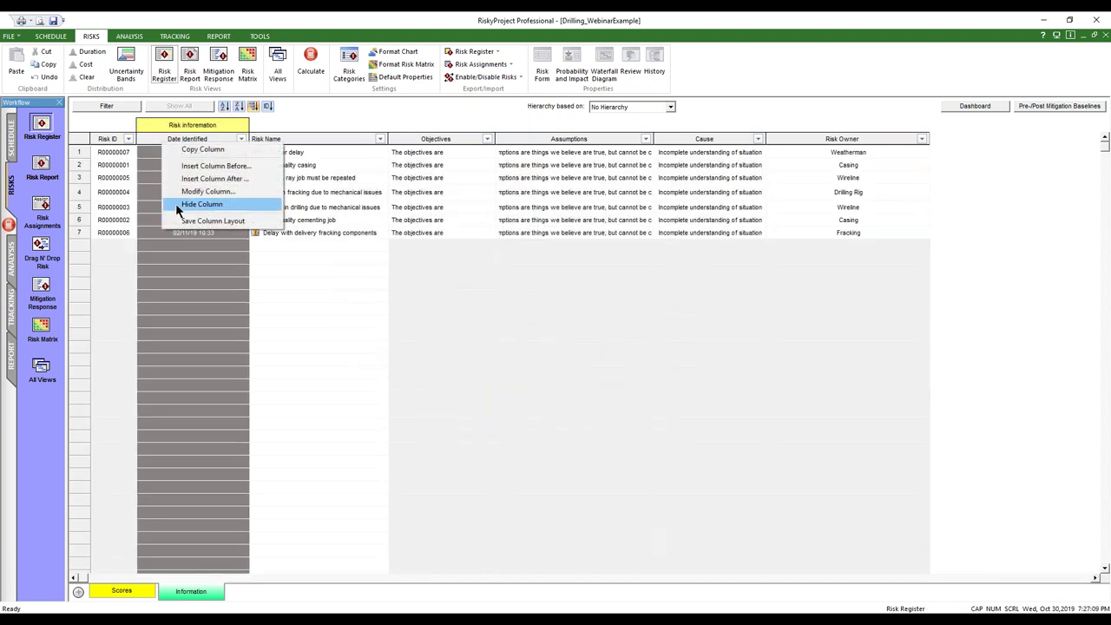
pyautogui.click(193, 191)
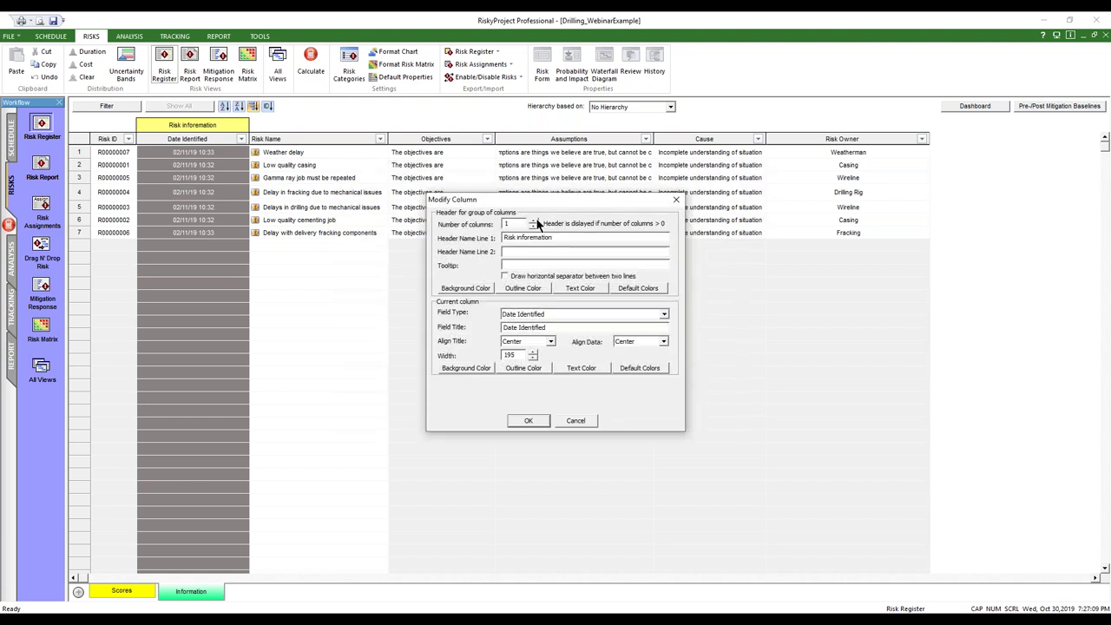
pyautogui.click(529, 421)
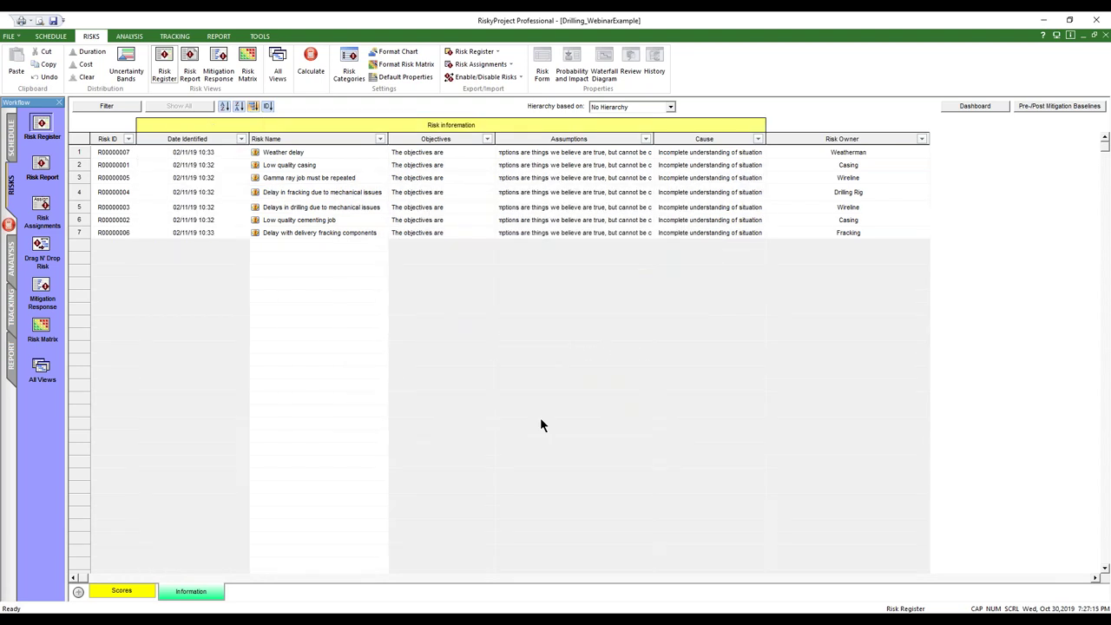
# Add a one-column group header named "Ownership" above the Risk Owner column and color the column title light green
pyautogui.rightClick(774, 144)
pyautogui.click(823, 188)
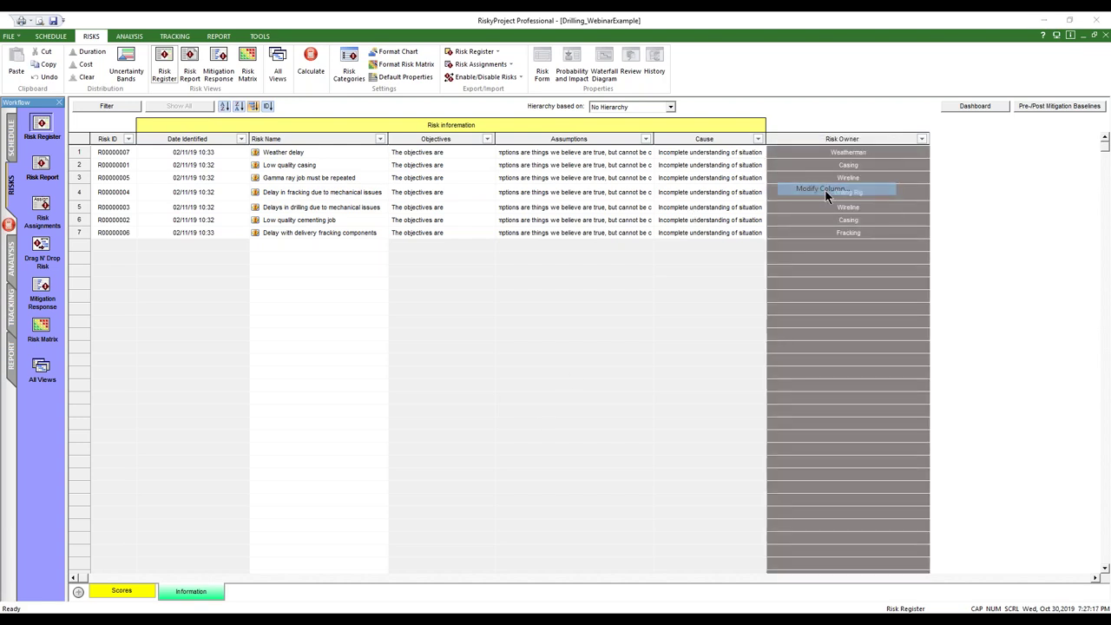
pyautogui.click(532, 221)
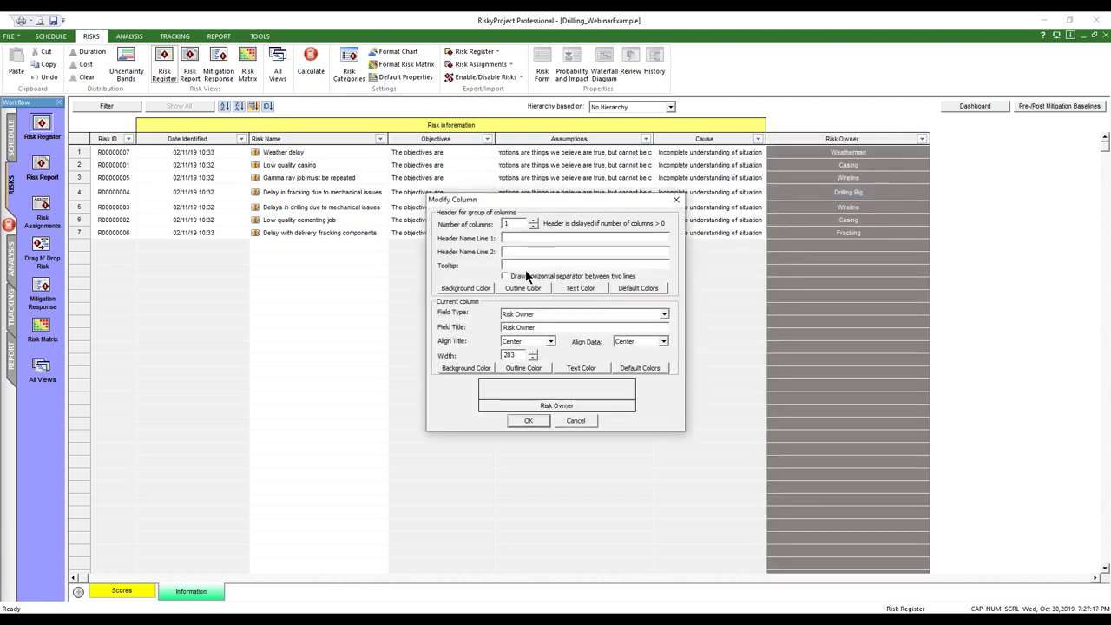
pyautogui.click(513, 240)
pyautogui.write('Owneership')
pyautogui.click(484, 367)
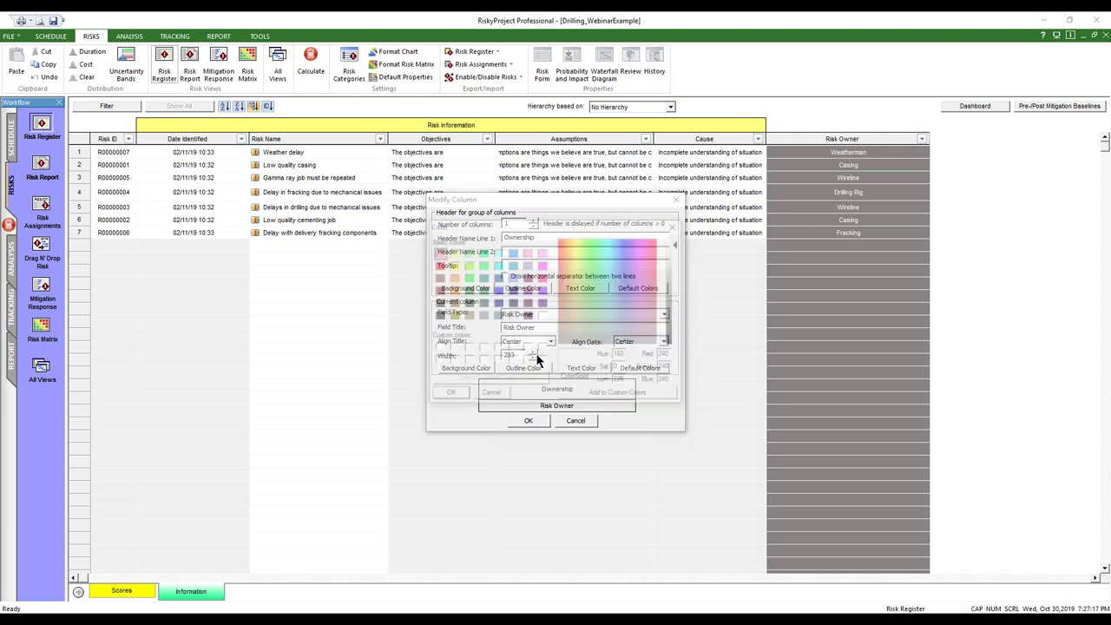
pyautogui.click(467, 253)
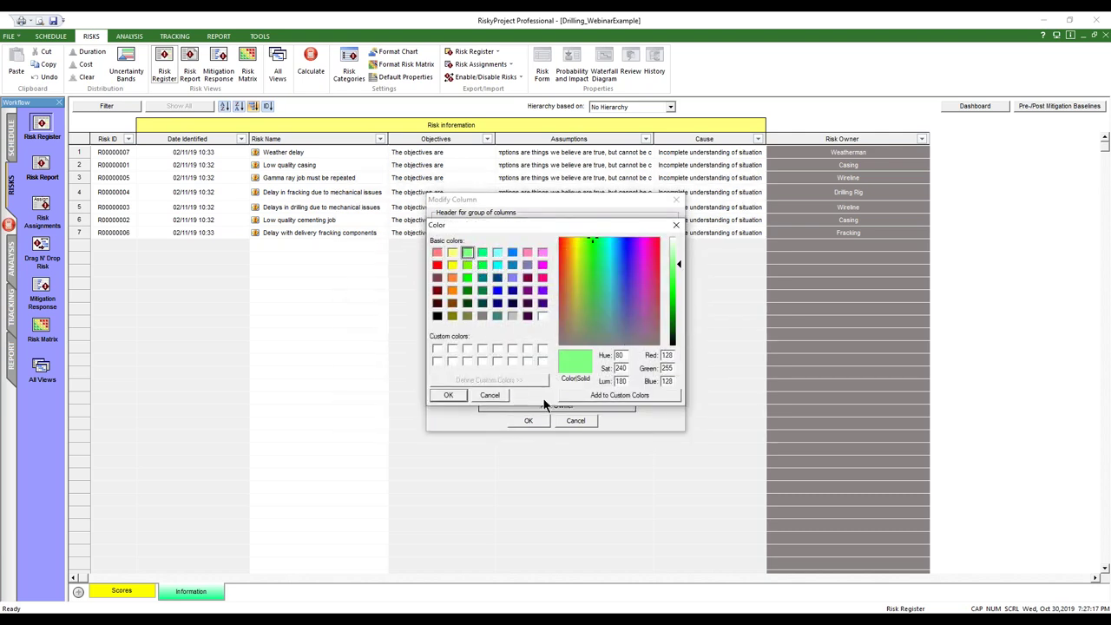
pyautogui.click(458, 394)
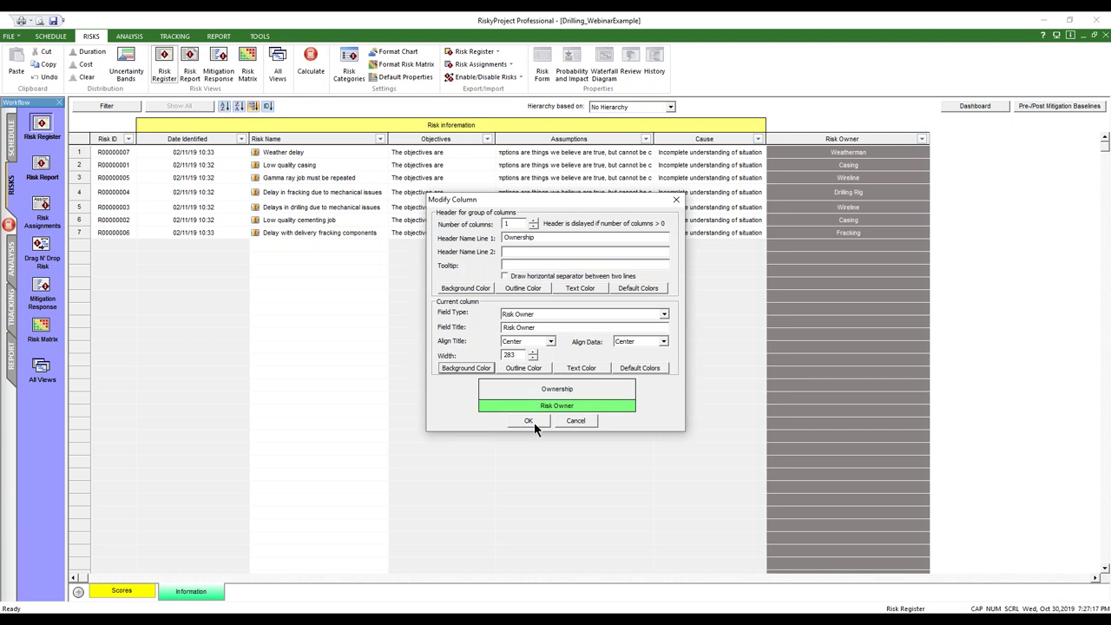
pyautogui.click(531, 421)
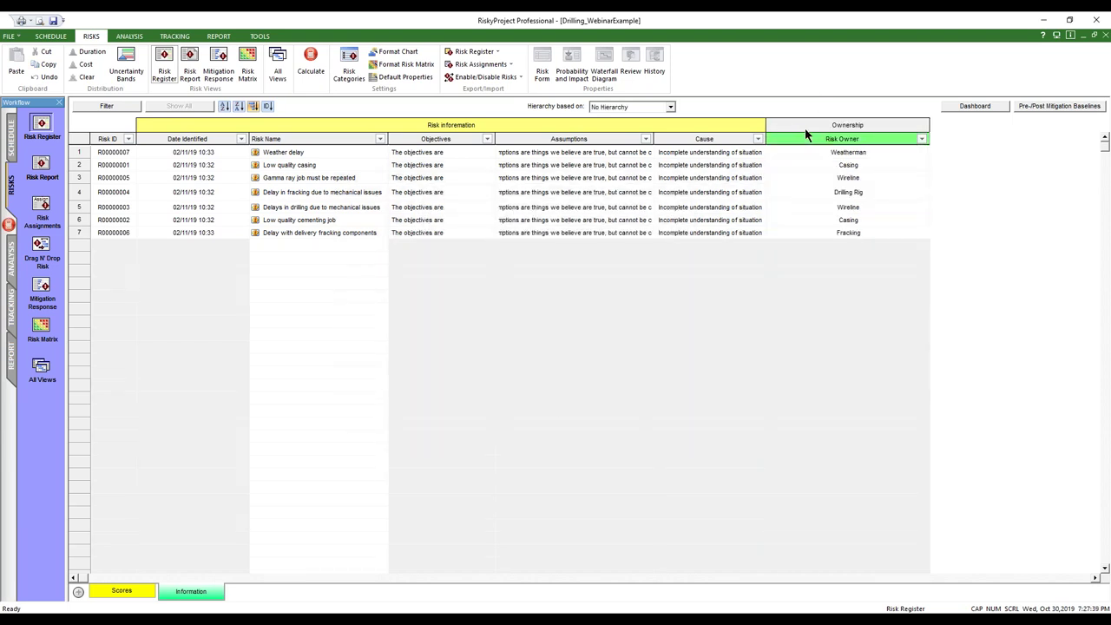
# Set the background color of the Ownership group header to light green
pyautogui.rightClick(807, 139)
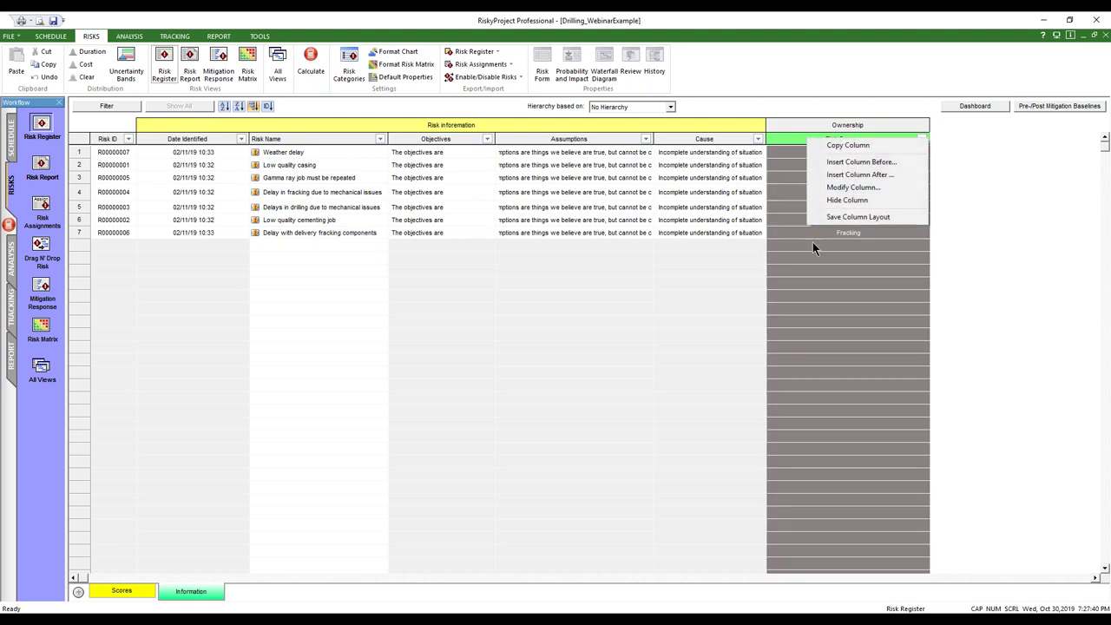
pyautogui.click(813, 190)
pyautogui.click(466, 290)
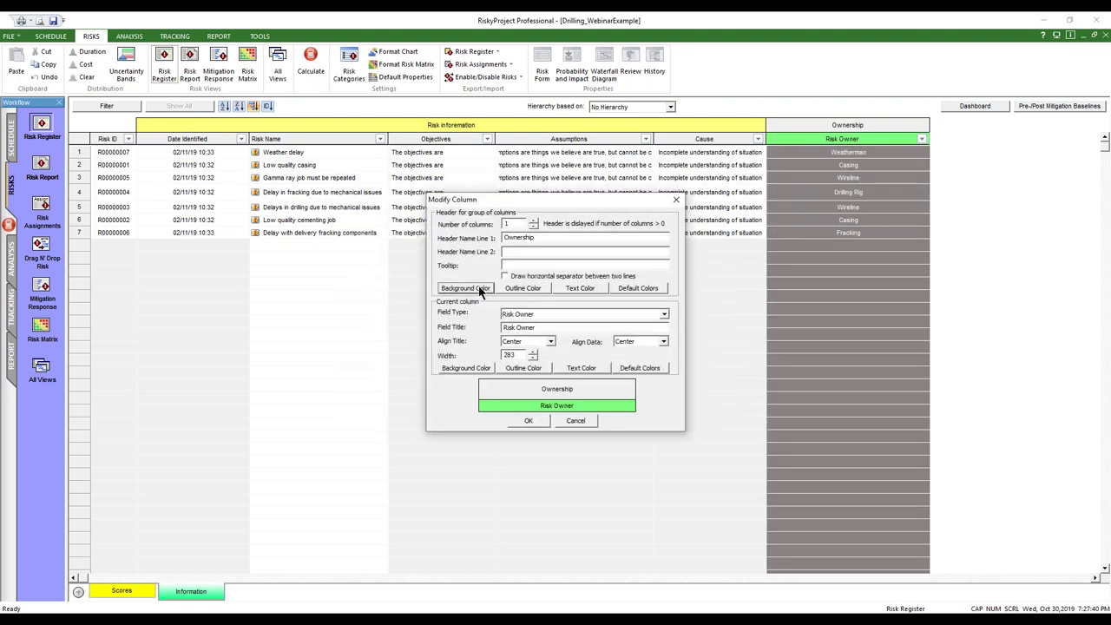
pyautogui.click(483, 253)
pyautogui.click(467, 253)
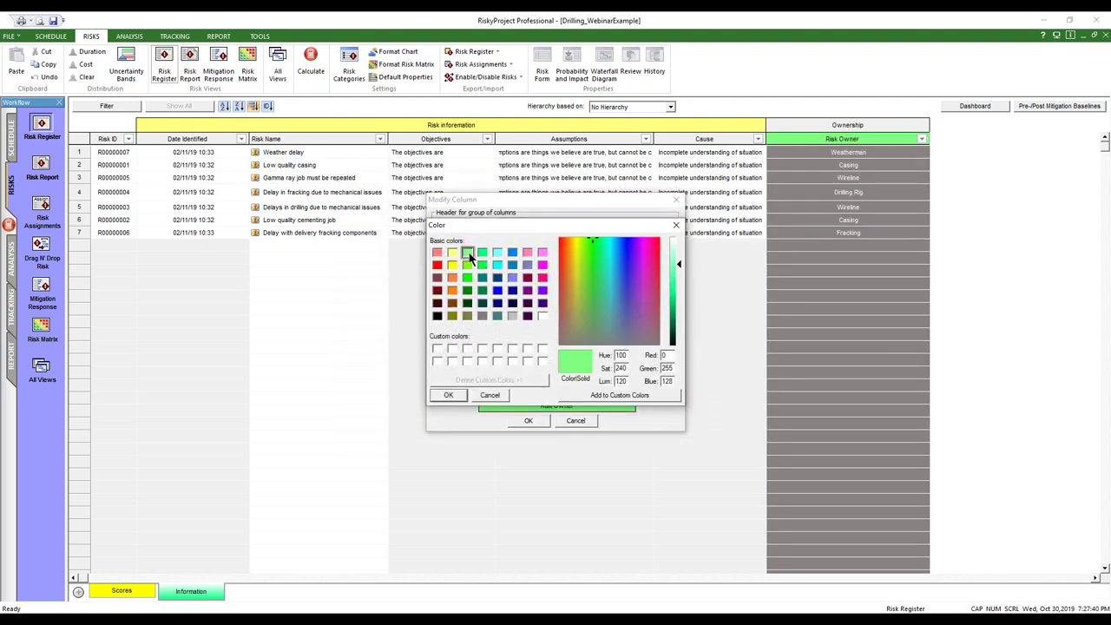
pyautogui.click(448, 395)
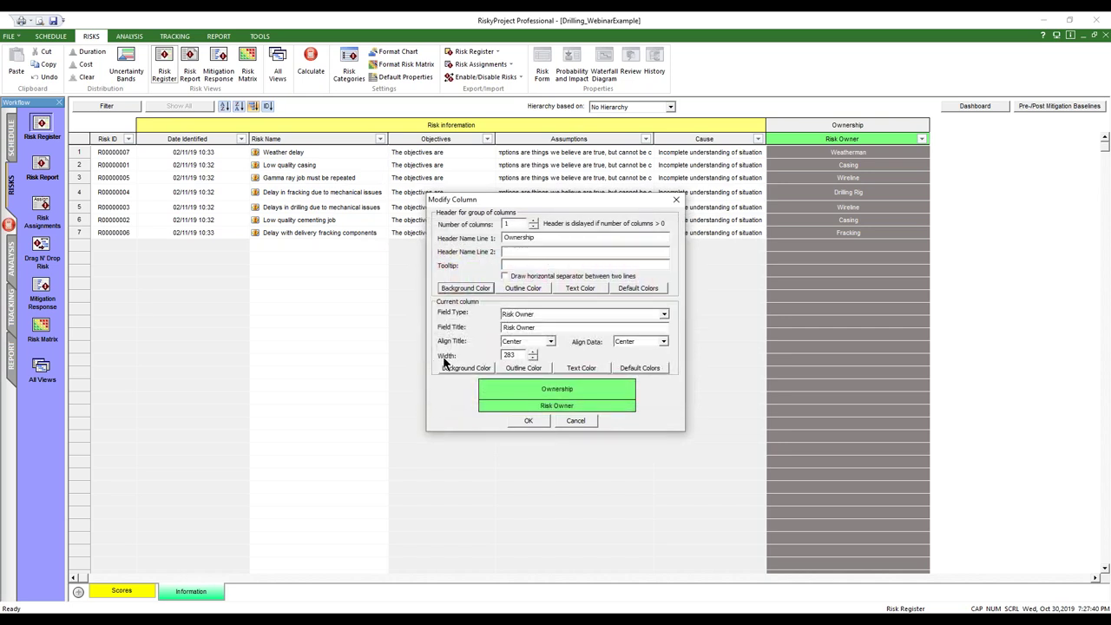
# Change the Risk Owner column title's background color to white and apply the column changes
pyautogui.click(466, 368)
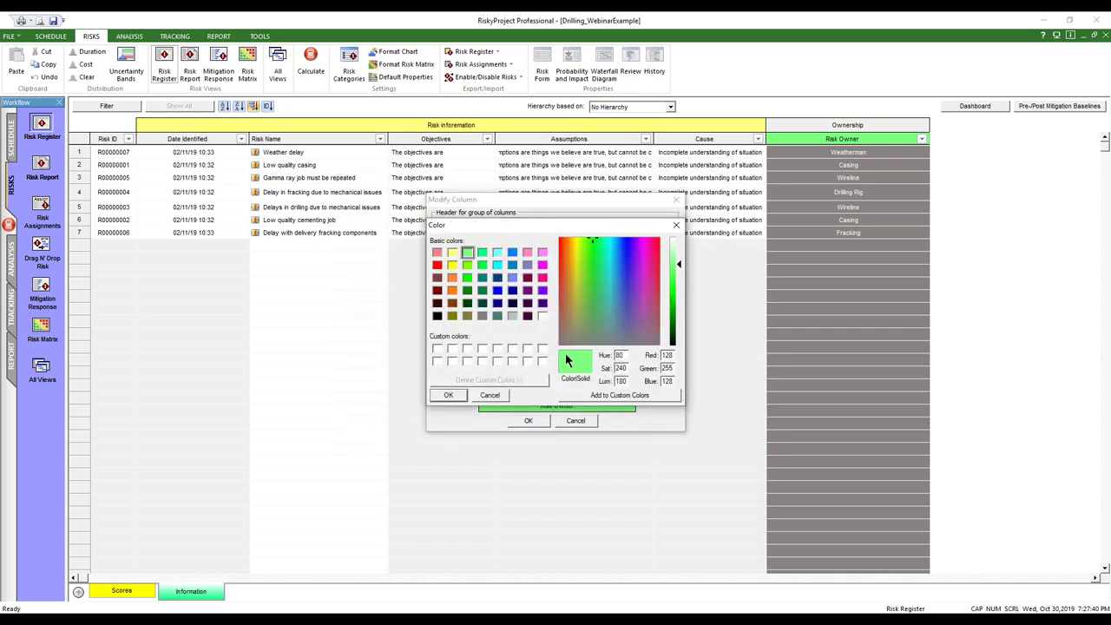
pyautogui.click(542, 316)
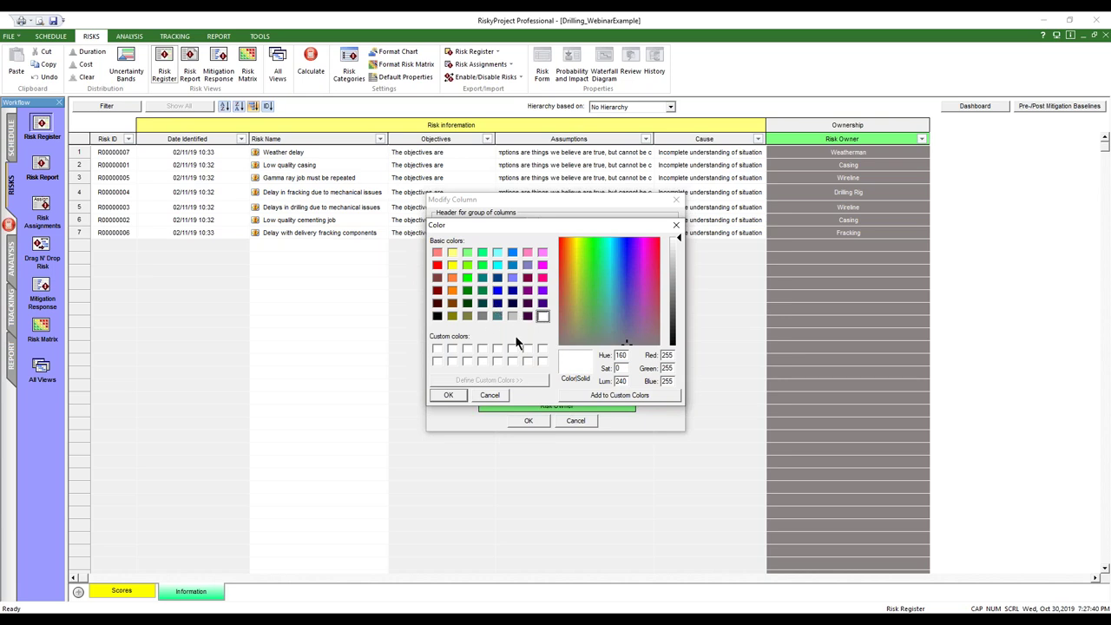
pyautogui.click(448, 395)
pyautogui.click(525, 421)
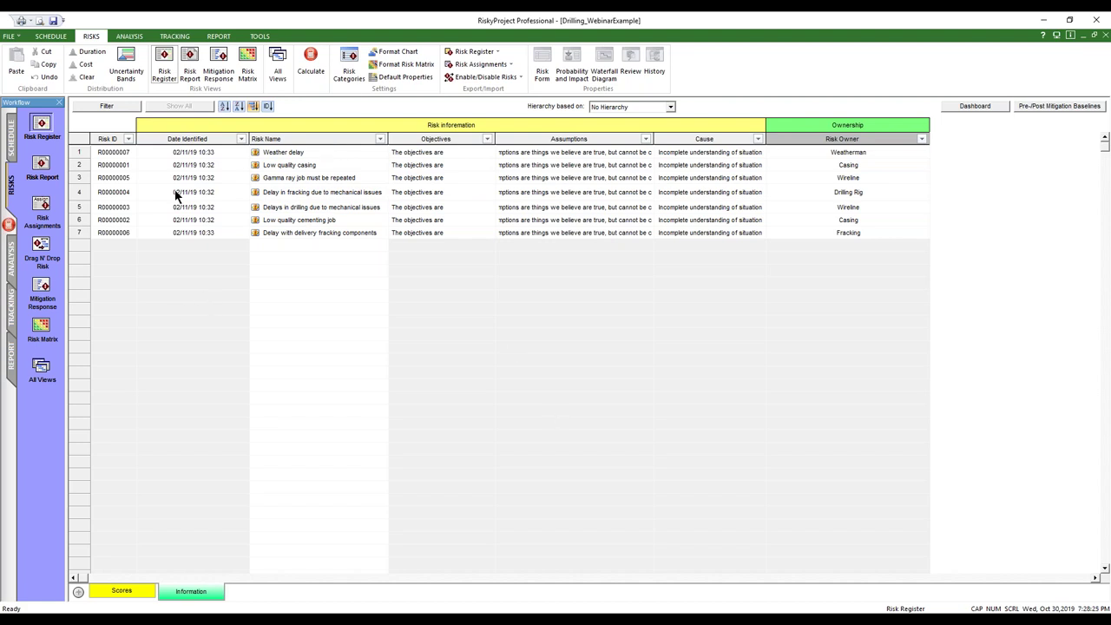
# Recalculate the project and return the Risk Register to the Scores view
pyautogui.click(311, 62)
pyautogui.click(103, 591)
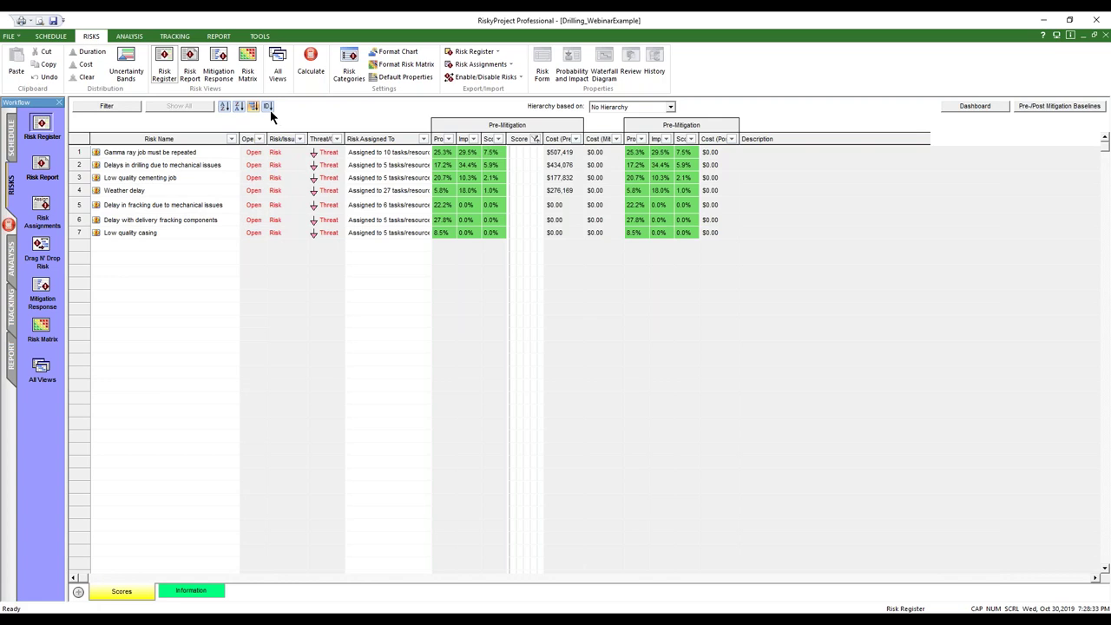
# Override the potential loss of "Gamma ray job must be repeated" with $1,500,000, and restore the automatic Monte Carlo calculation of its expected loss
pyautogui.doubleClick(92, 153)
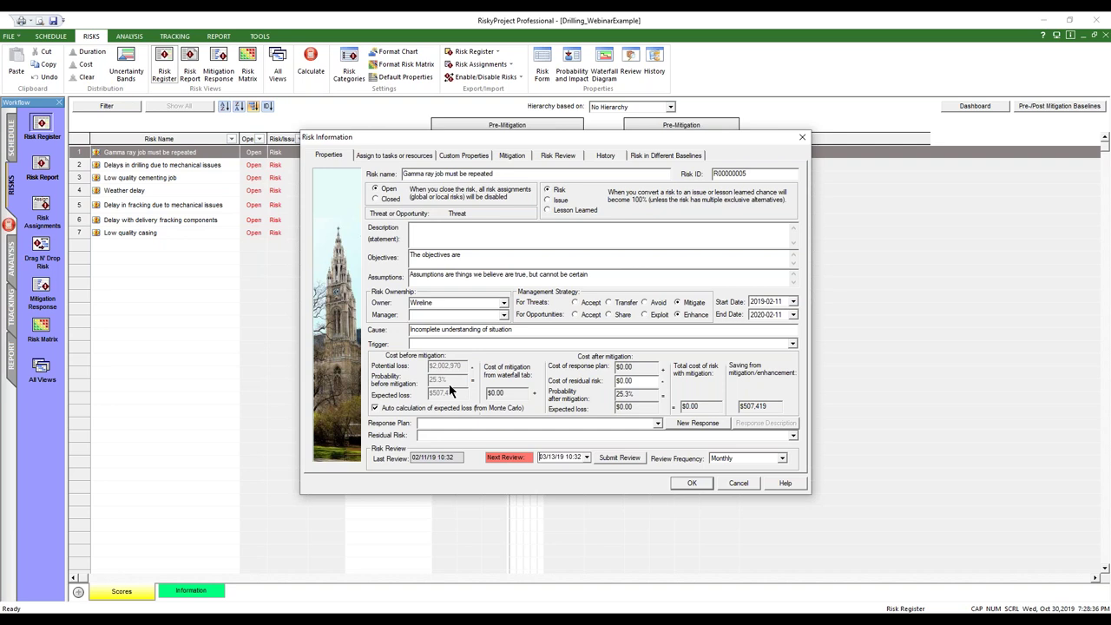
pyautogui.click(376, 408)
pyautogui.moveTo(461, 365); pyautogui.dragTo(403, 356)
pyautogui.write('1500000')
pyautogui.click(456, 385)
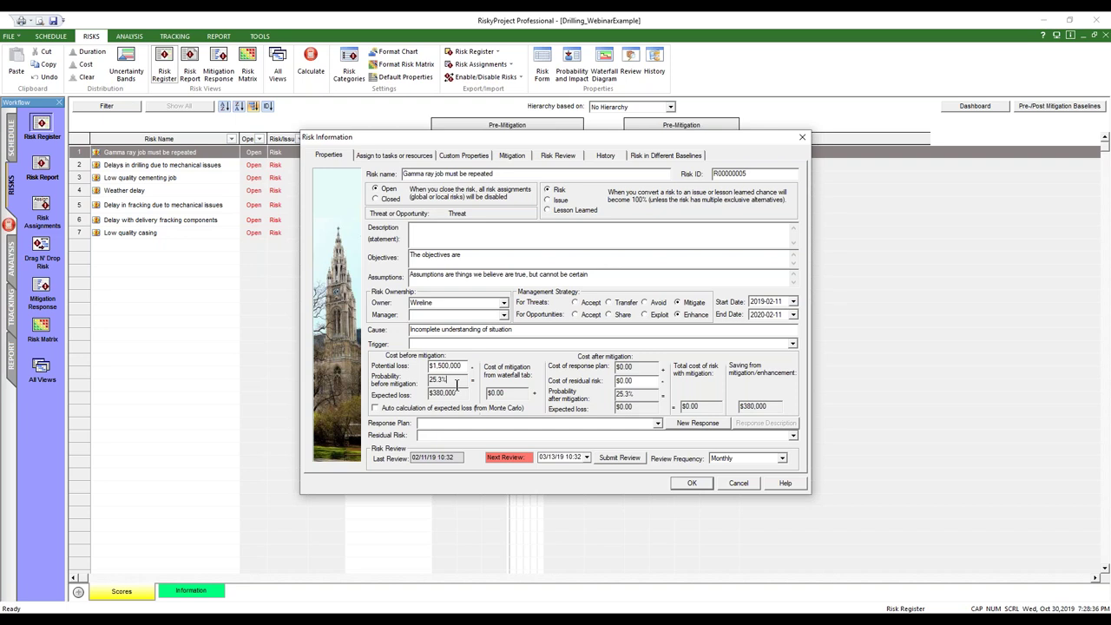
pyautogui.click(375, 408)
pyautogui.click(699, 480)
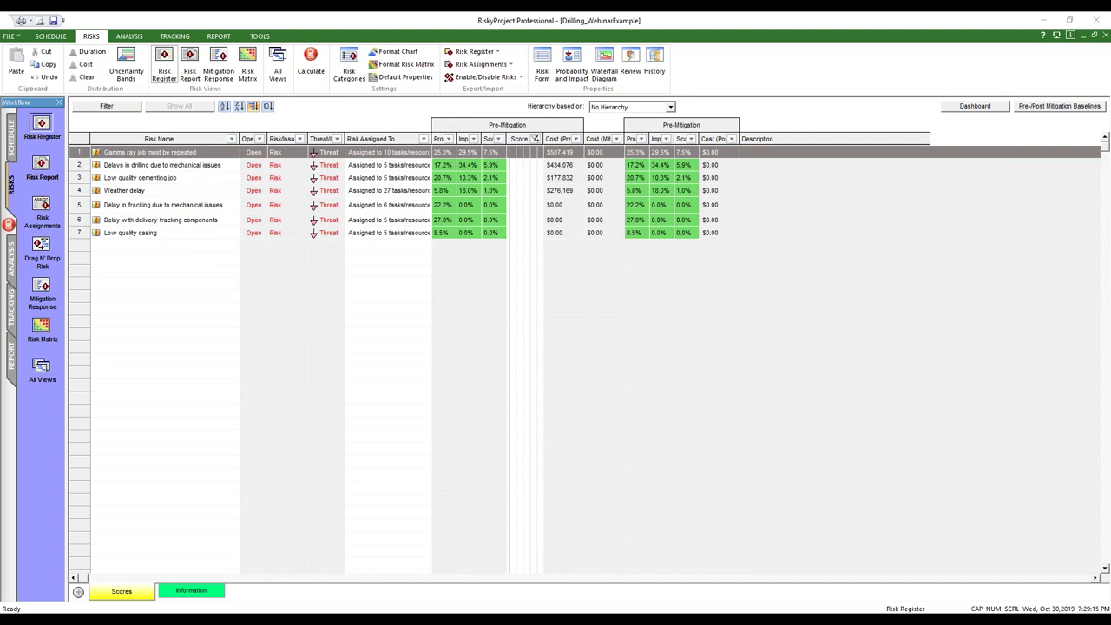
# Review the cost before mitigation in the properties of the "Gamma ray job must be repeated" risk
pyautogui.doubleClick(148, 152)
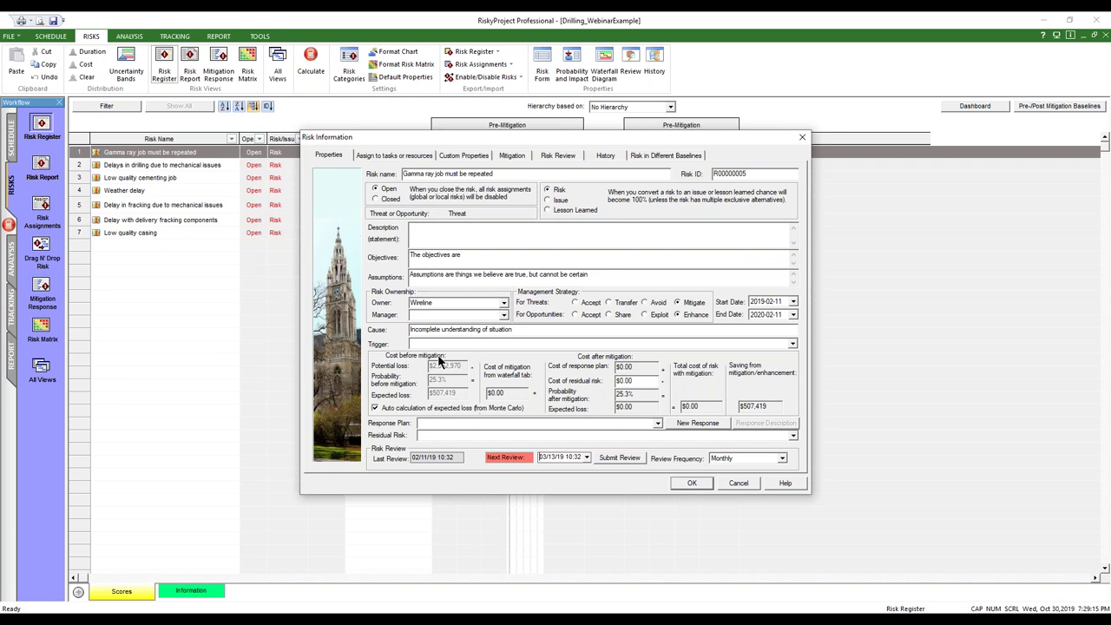
pyautogui.click(691, 483)
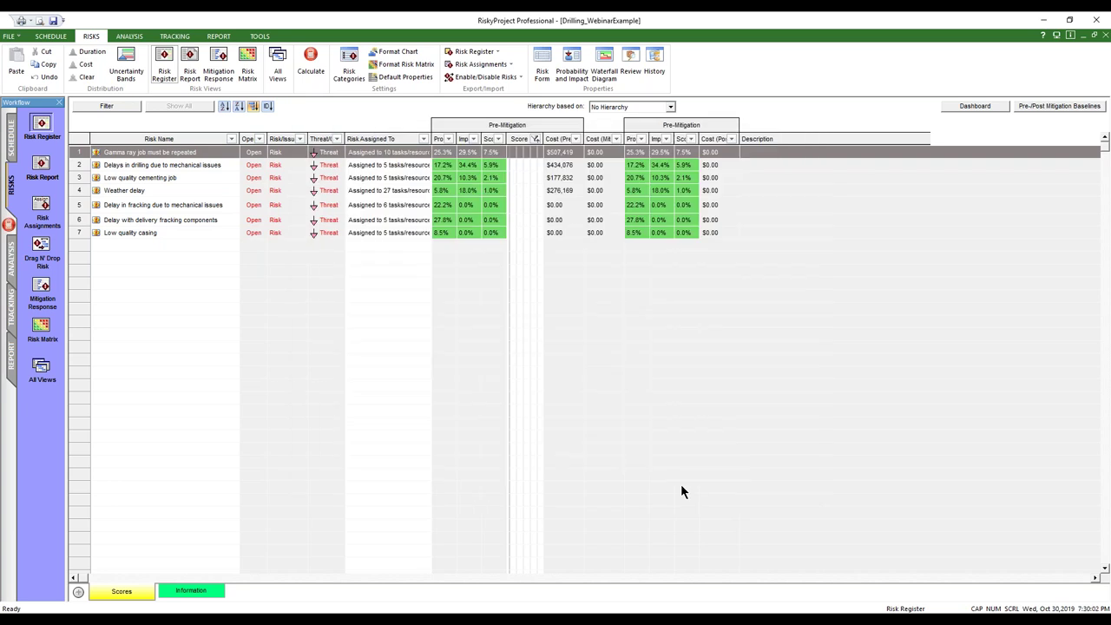
# In the project schedule, set the Drilling Rig resource's actual work to 5 hours on the first Rig Mobilization task
pyautogui.click(9, 141)
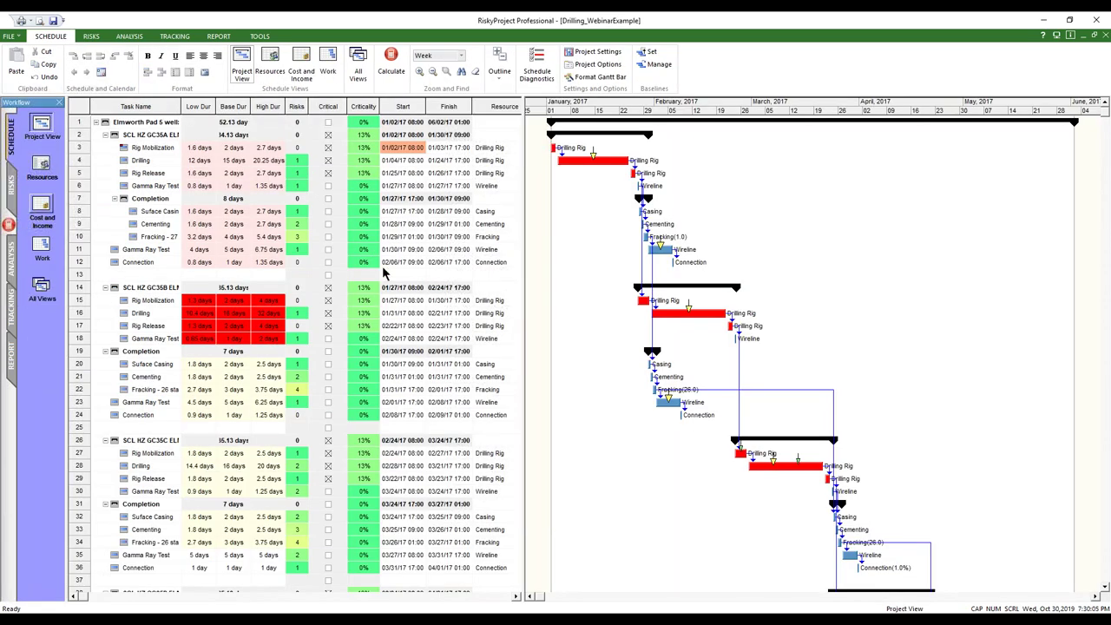
pyautogui.doubleClick(80, 155)
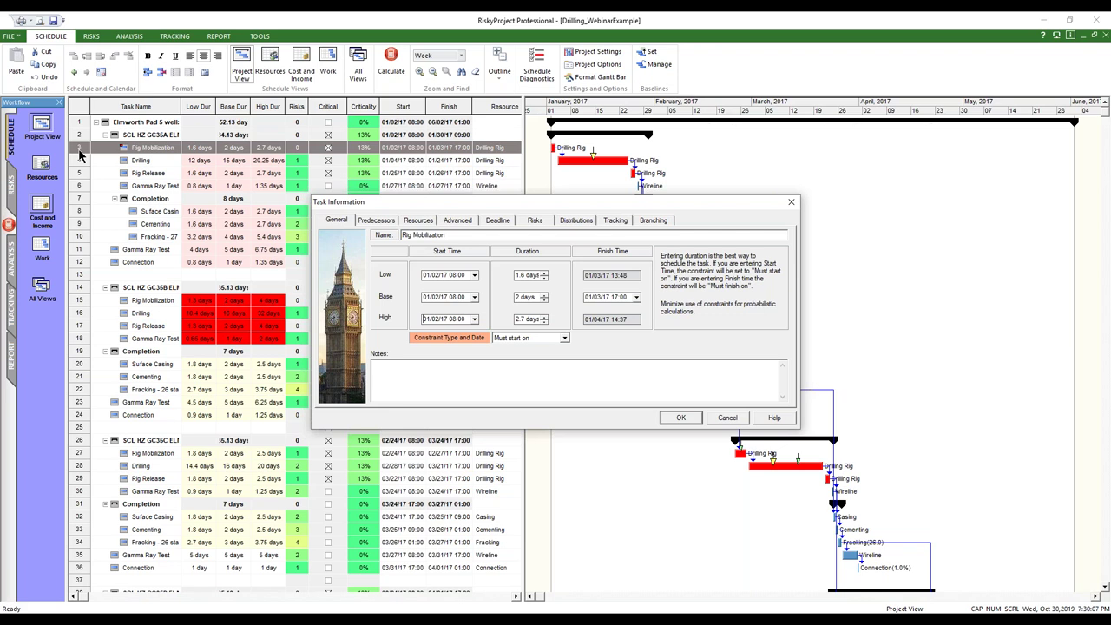
pyautogui.click(416, 221)
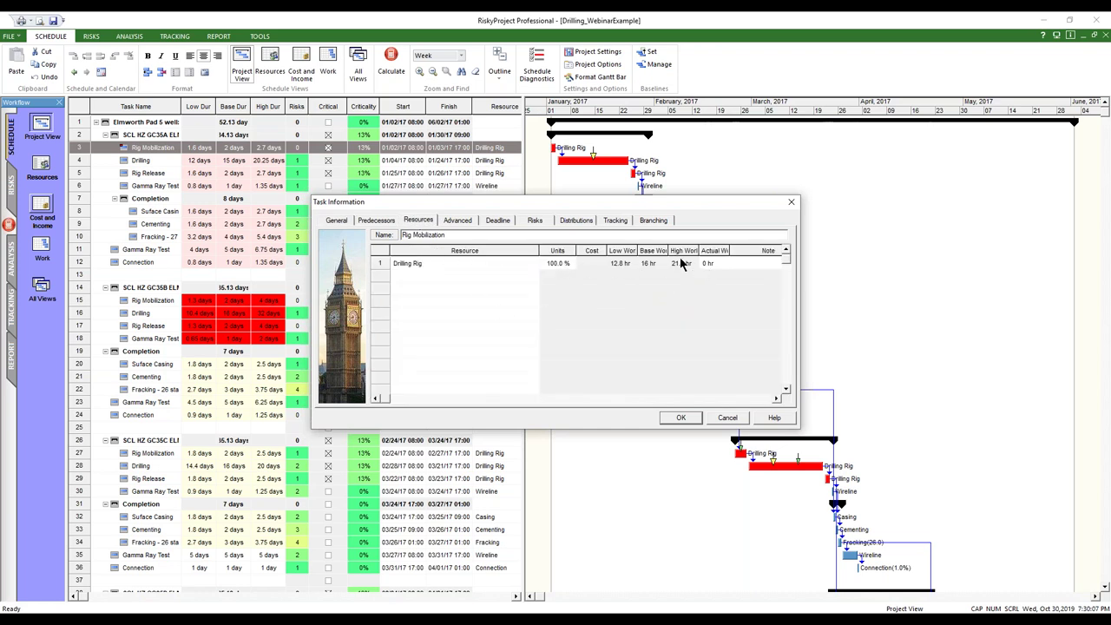
pyautogui.click(724, 265)
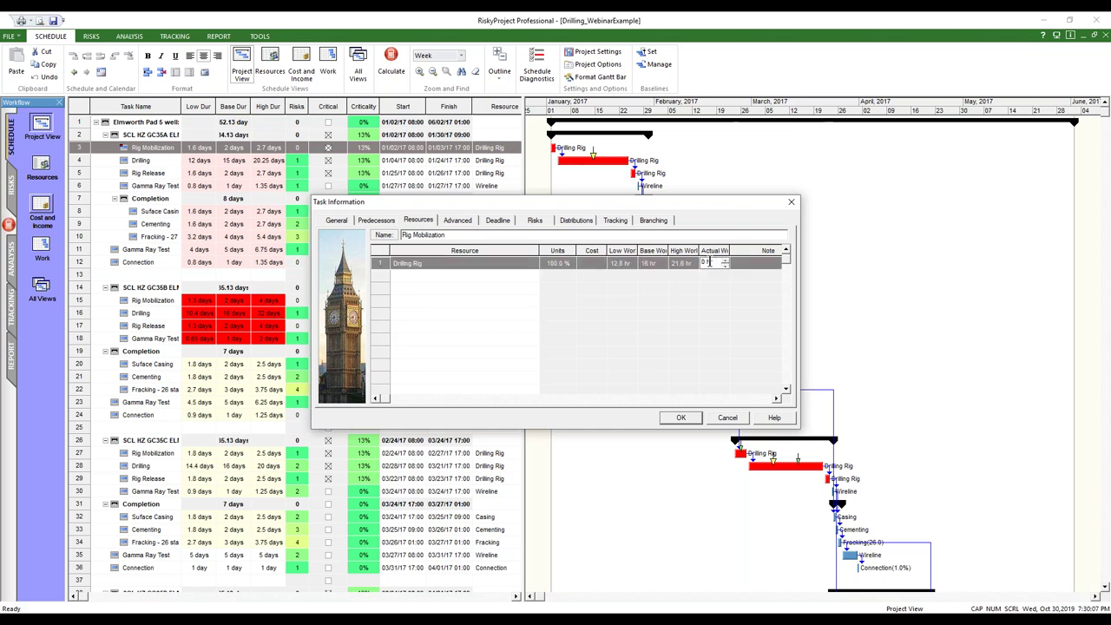
pyautogui.click(723, 261)
pyautogui.click(723, 261)
pyautogui.click(723, 261)
pyautogui.moveTo(721, 263); pyautogui.dragTo(694, 260)
pyautogui.write('5')
pyautogui.click(694, 419)
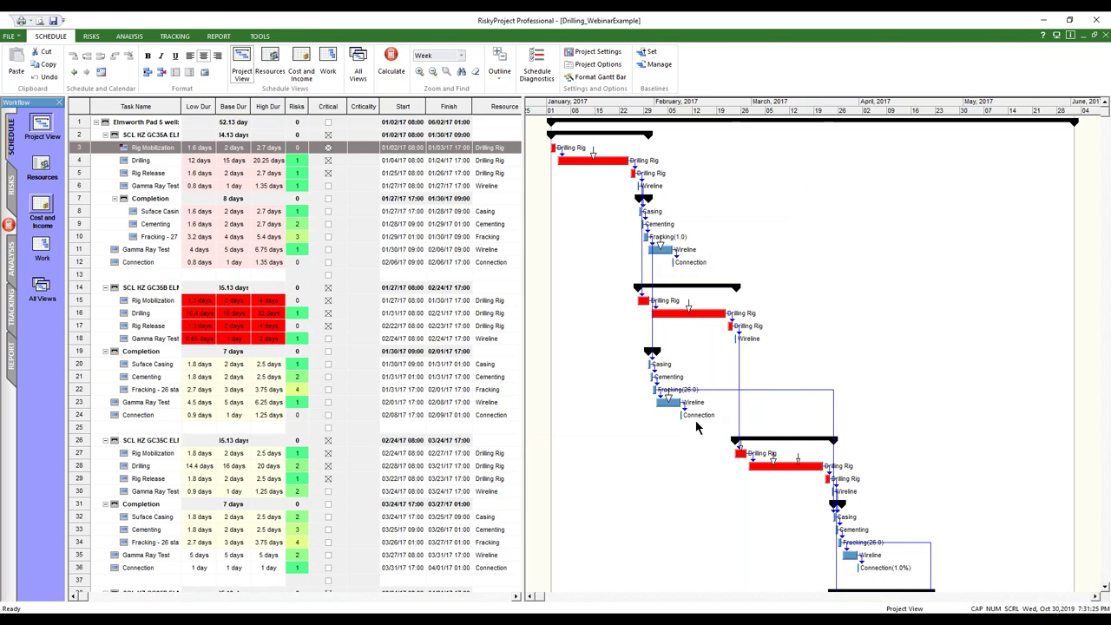